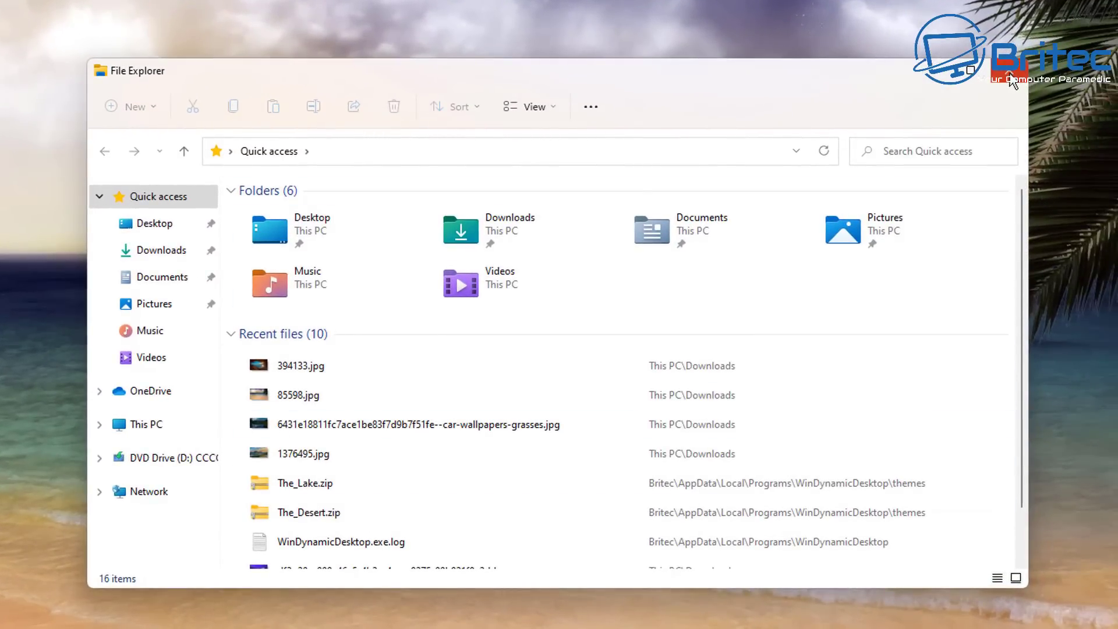
- In Folder Options, set File Explorer to open to This PC and apply the change
left_click(590, 106)
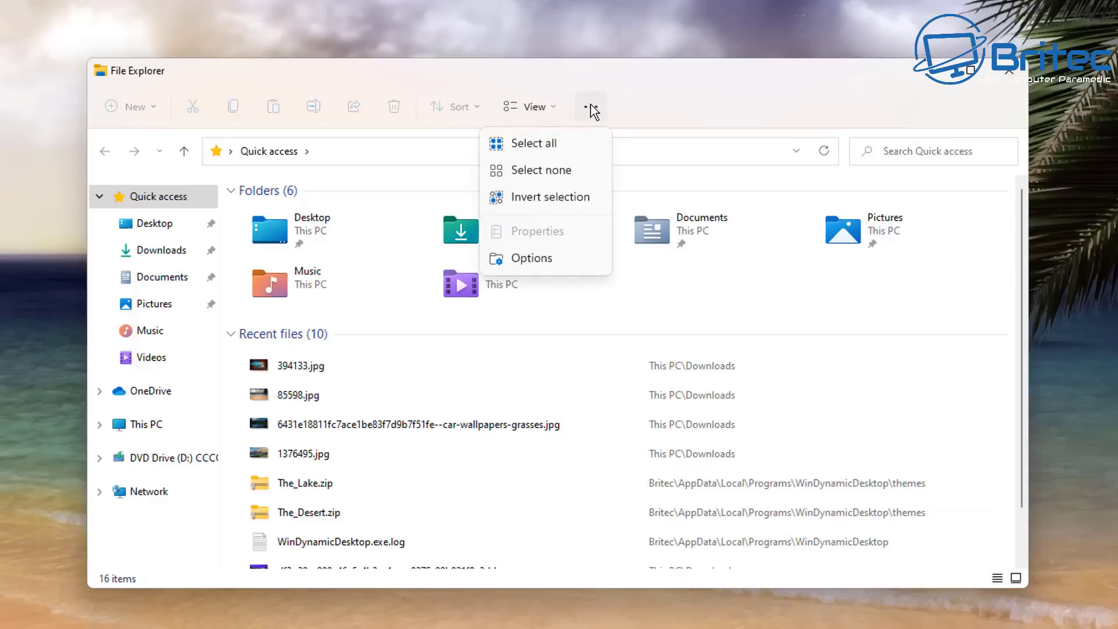
left_click(526, 264)
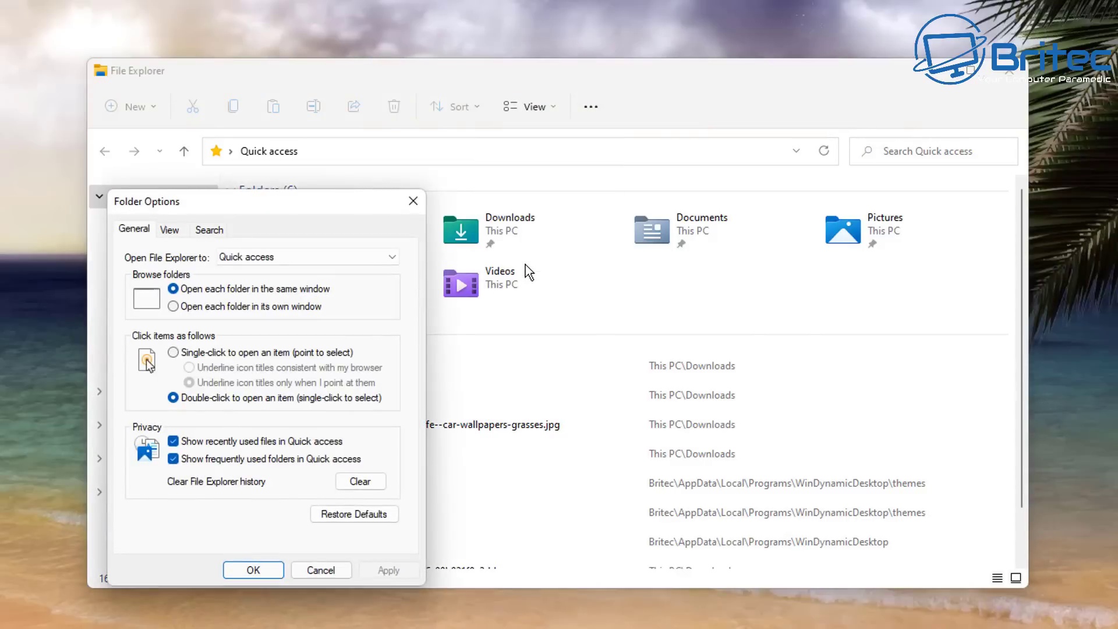
left_click_drag(281, 201, 563, 181)
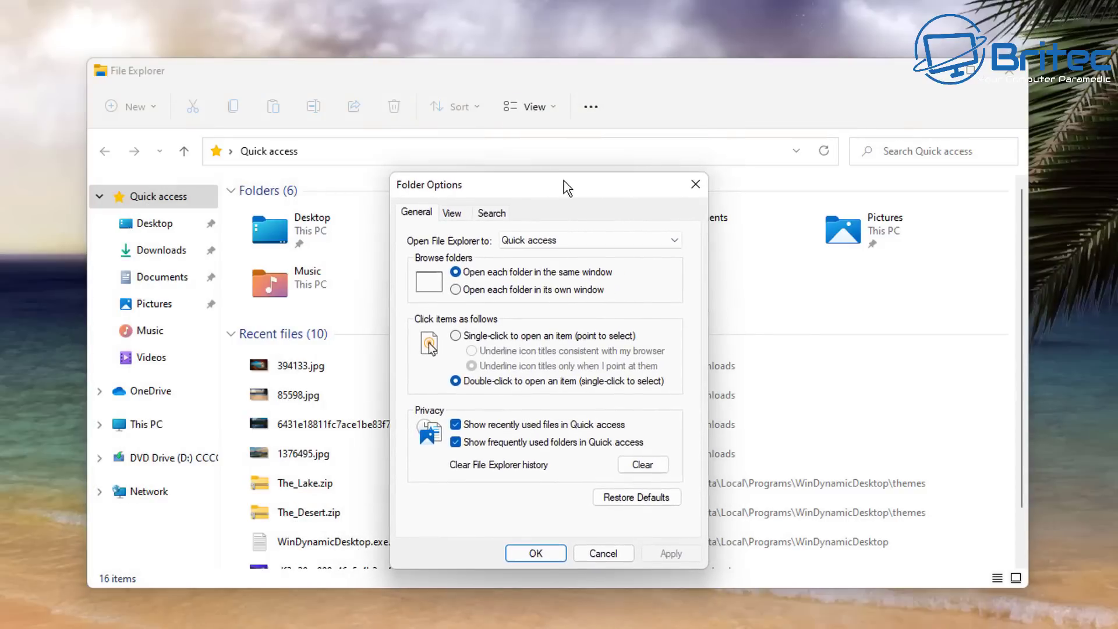
left_click(606, 237)
left_click(527, 265)
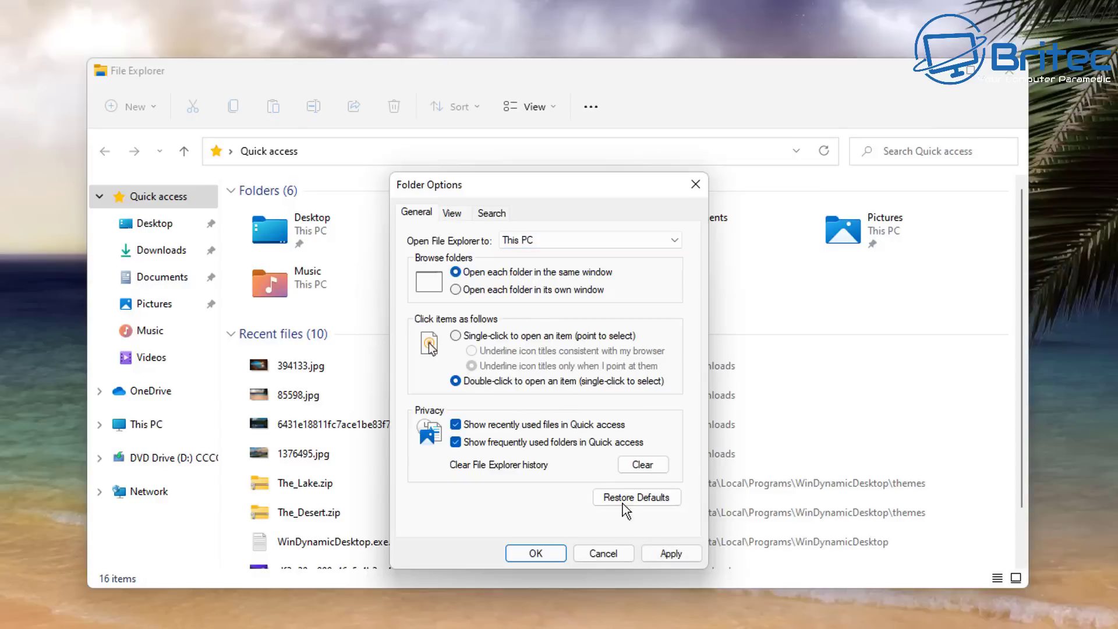
left_click(671, 553)
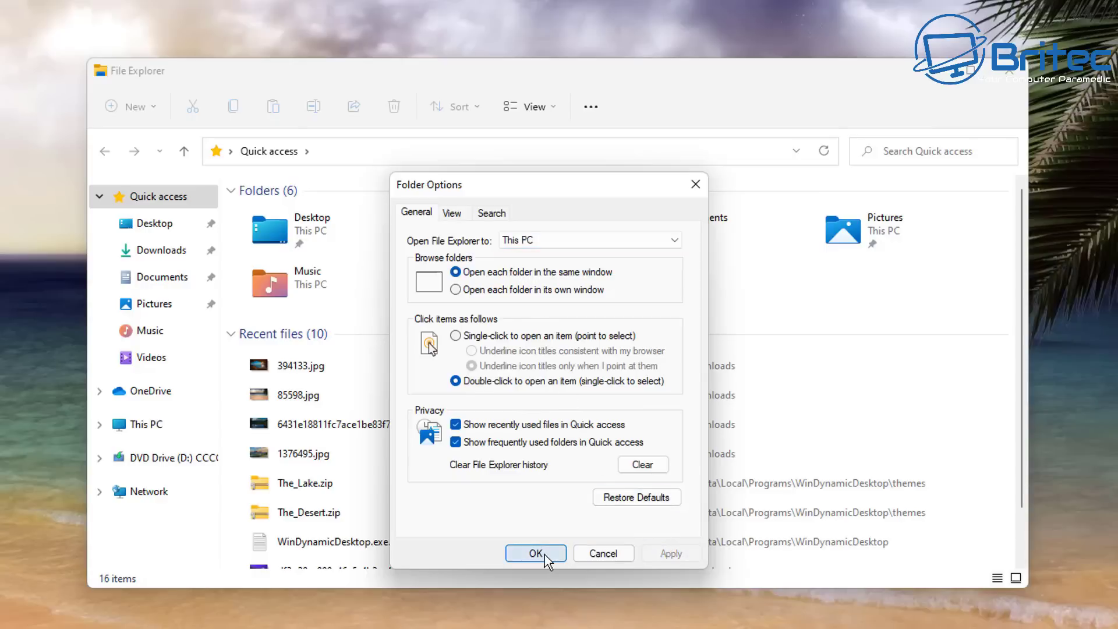
- Clear the File Explorer history and turn off showing recently used files and frequently used folders in Quick access
left_click(658, 466)
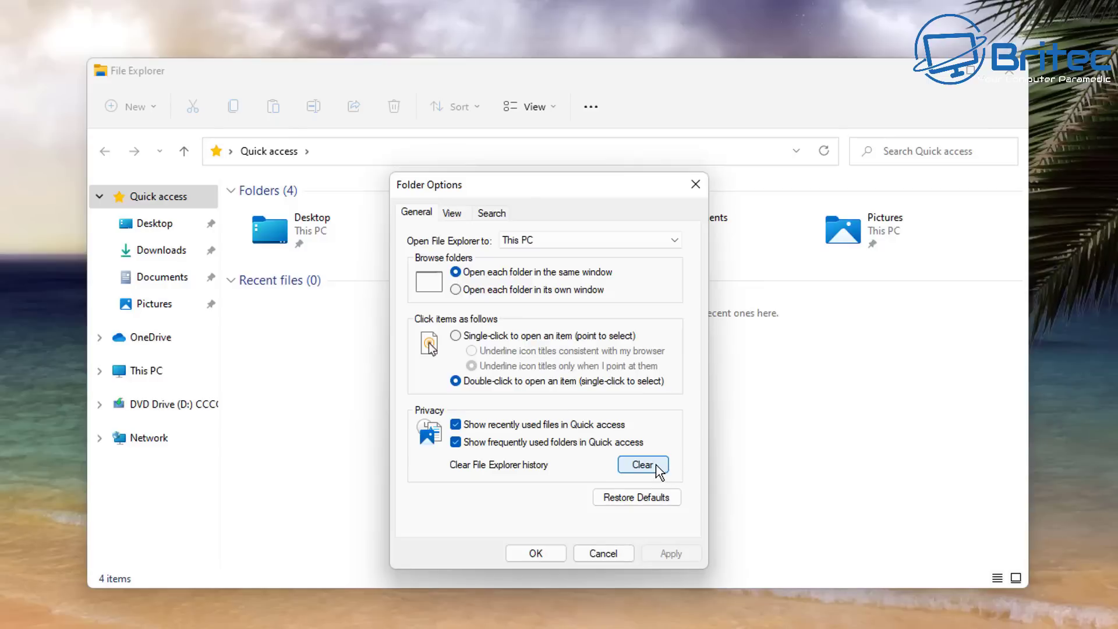
left_click(455, 424)
left_click(456, 442)
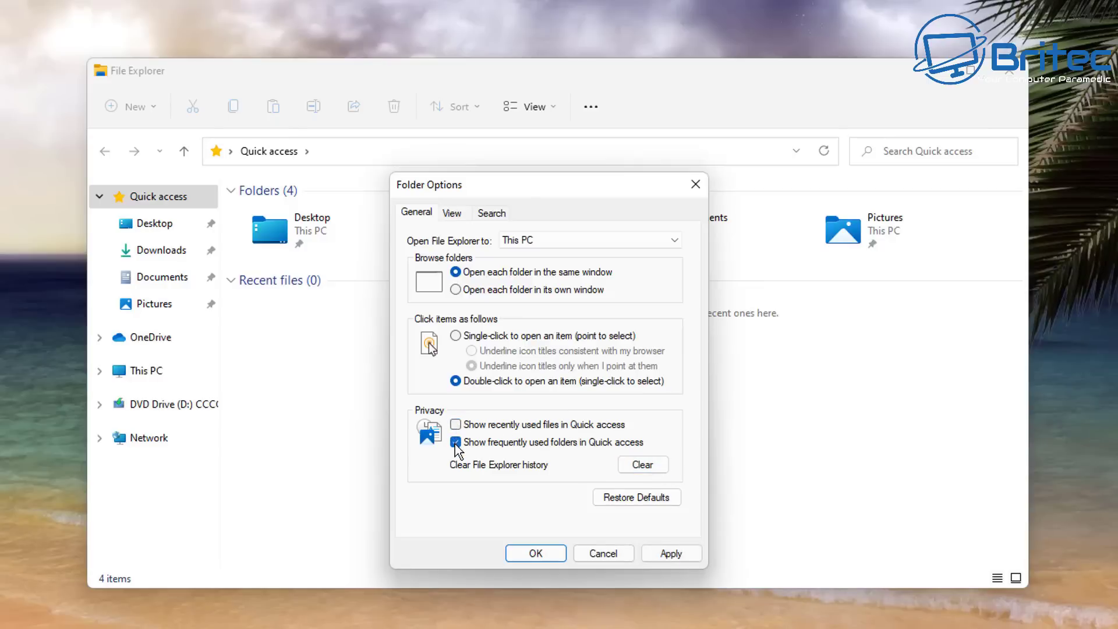
- Show hidden files, folders and drives, stop hiding extensions for known file types, and accept the folder options
left_click(453, 214)
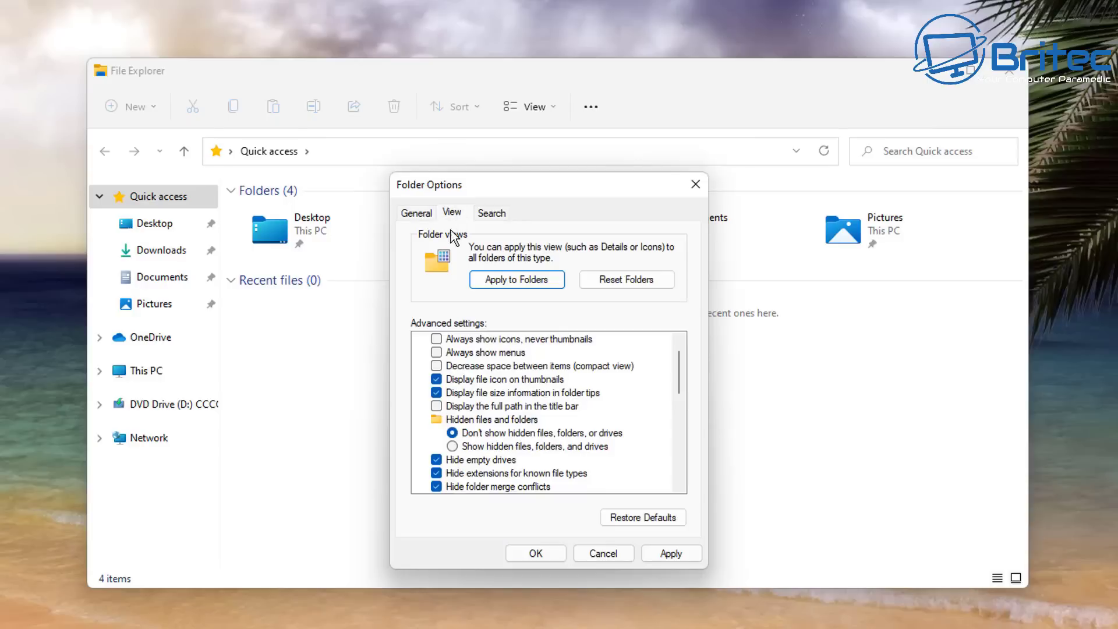
left_click(452, 447)
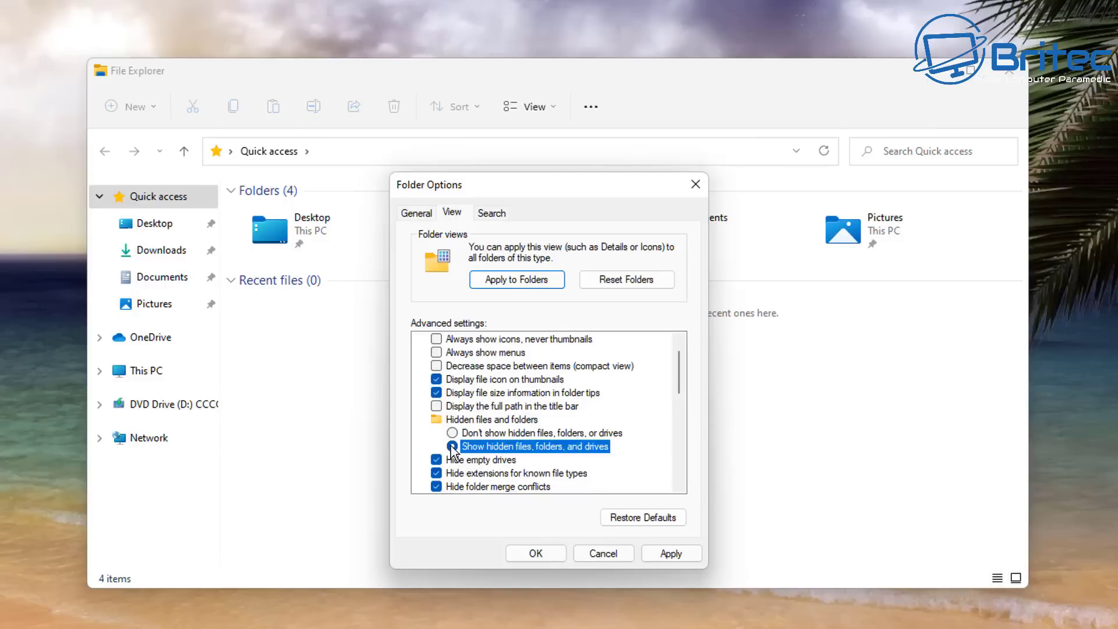
left_click(437, 473)
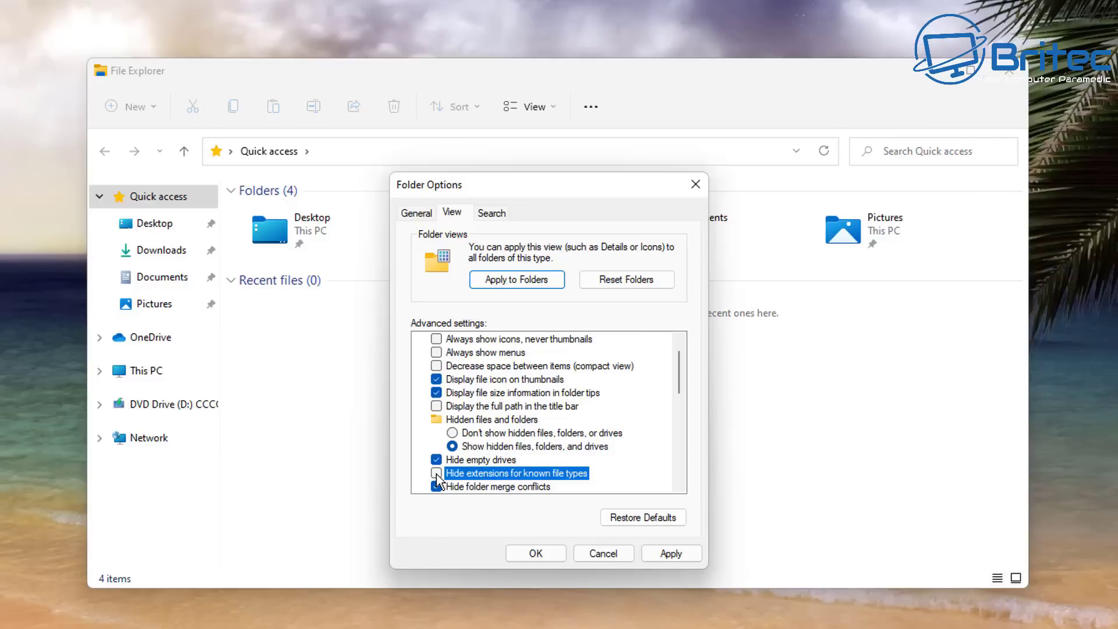
left_click(669, 554)
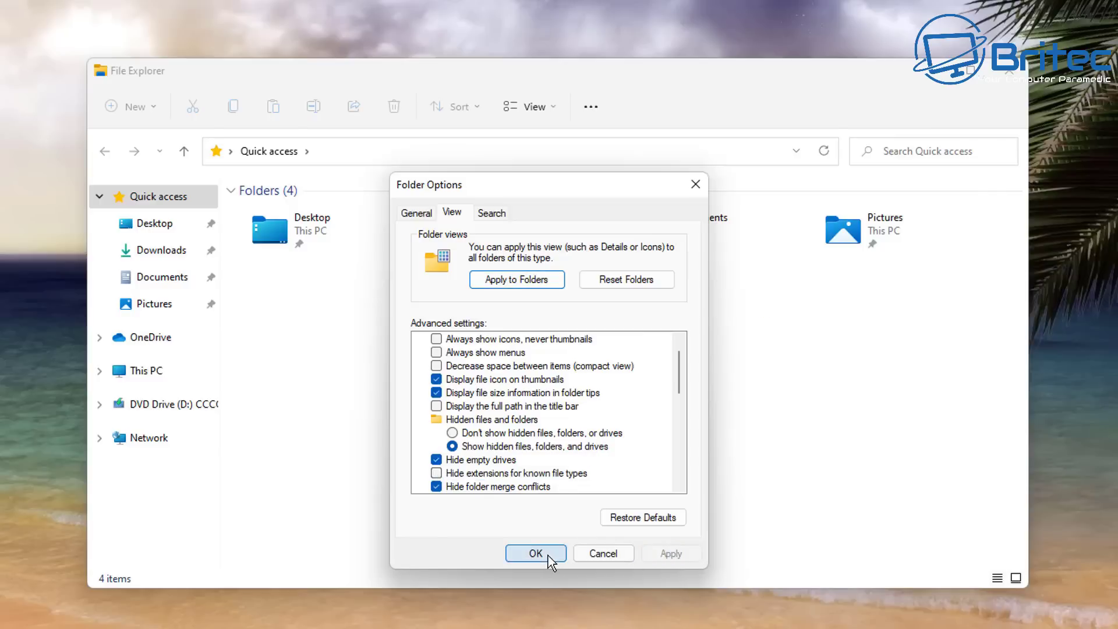
left_click(491, 214)
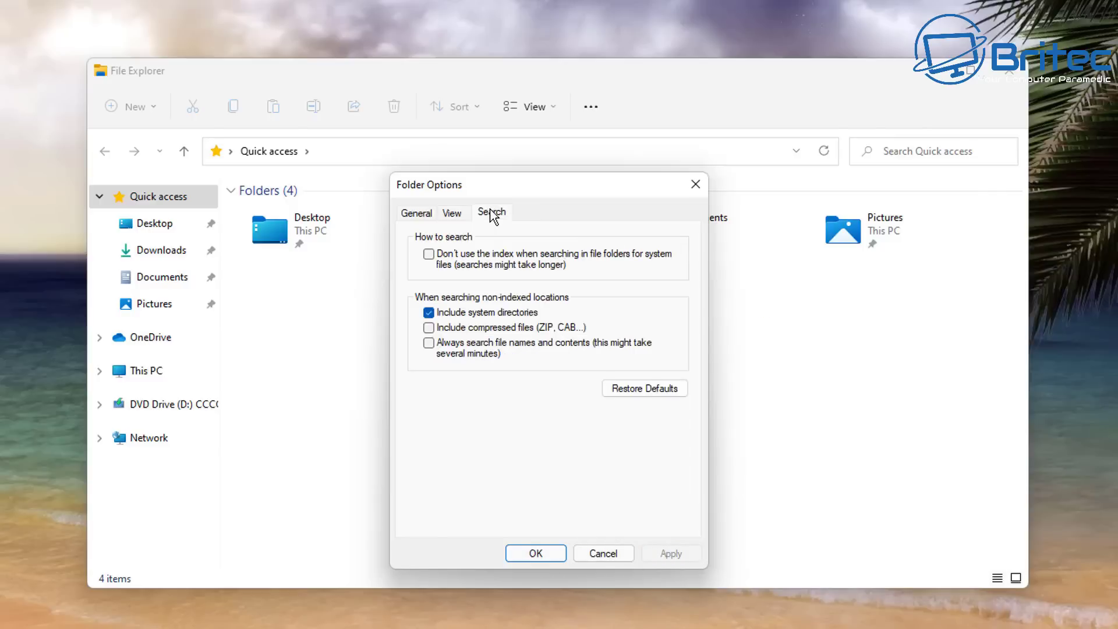
left_click(526, 555)
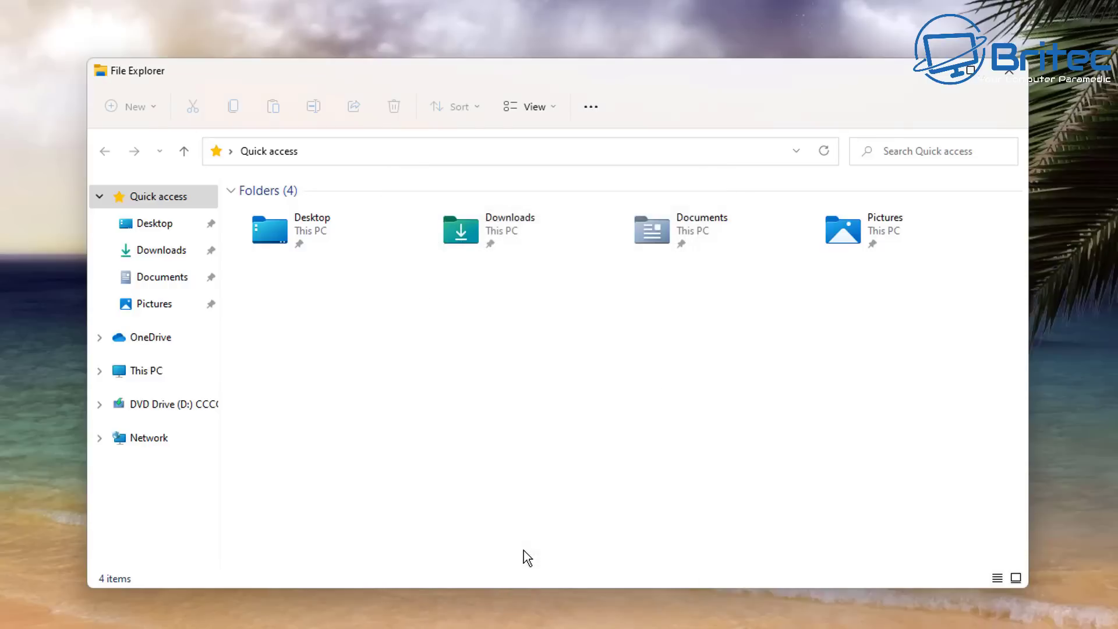
- Close and reopen File Explorer to check which location it starts in, and close it again
left_click(1013, 78)
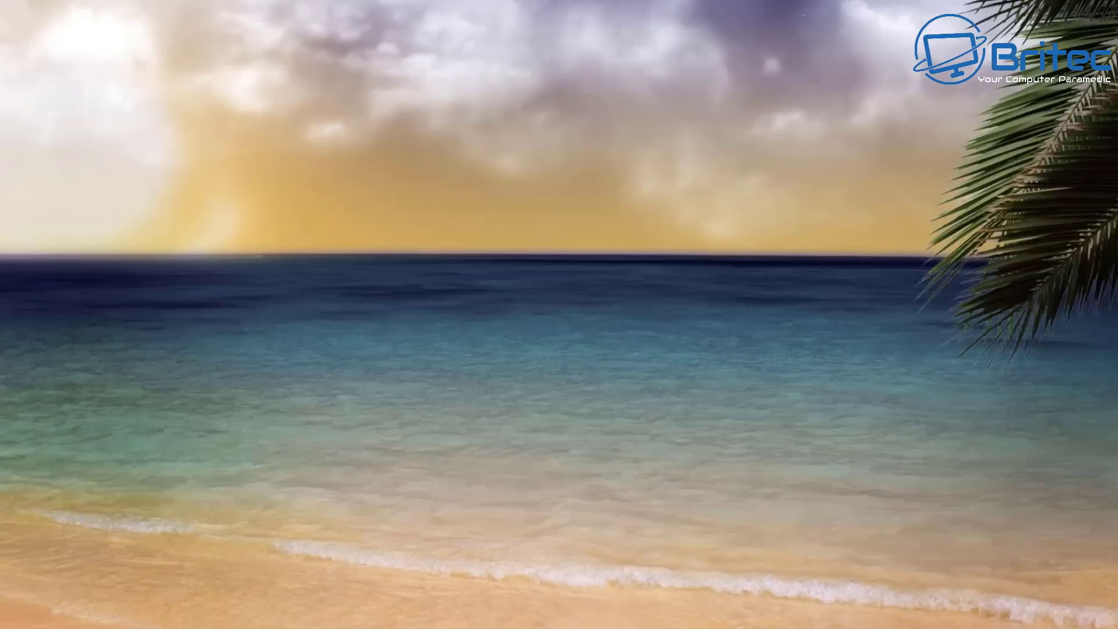
key("super+e")
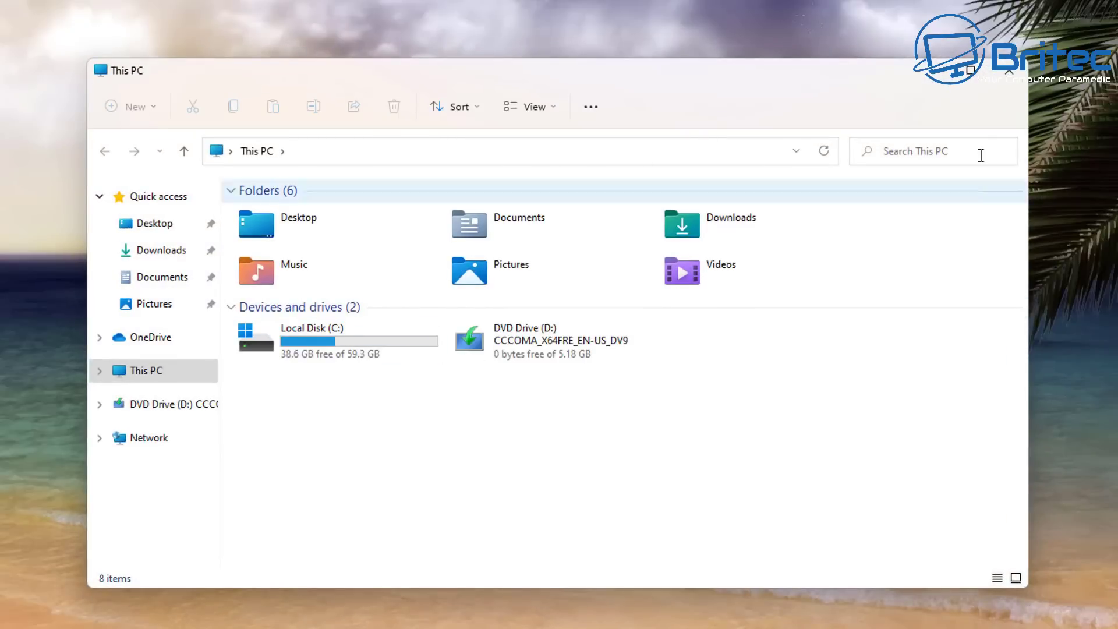
left_click(1012, 73)
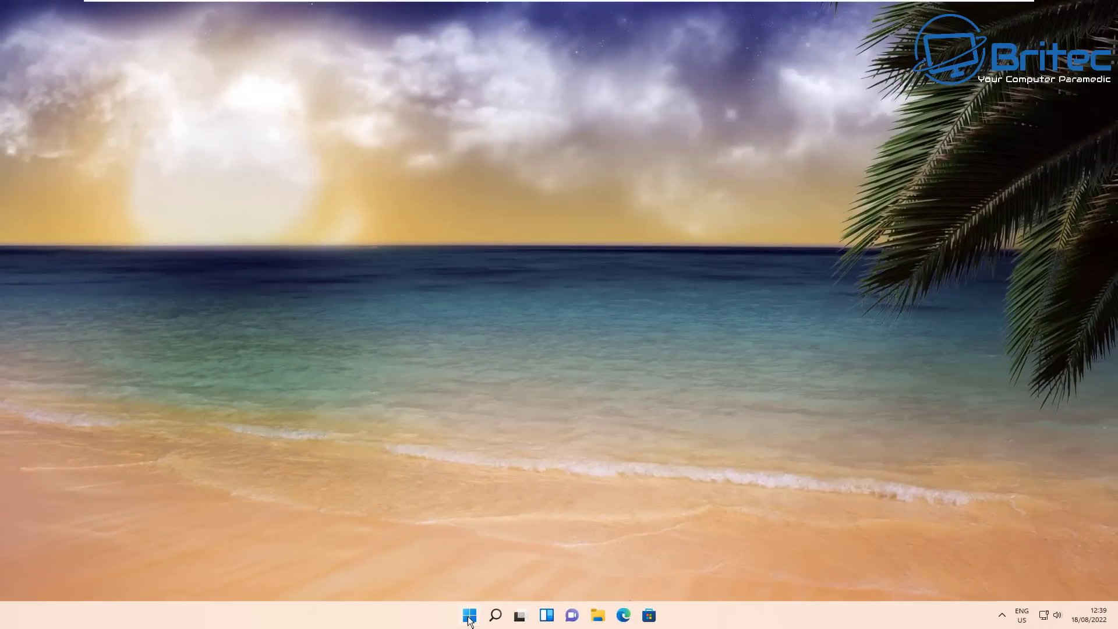
- Turn off recently added apps and recently opened items in the Start personalization settings, and check the Start menu's Recommended section
left_click(469, 615)
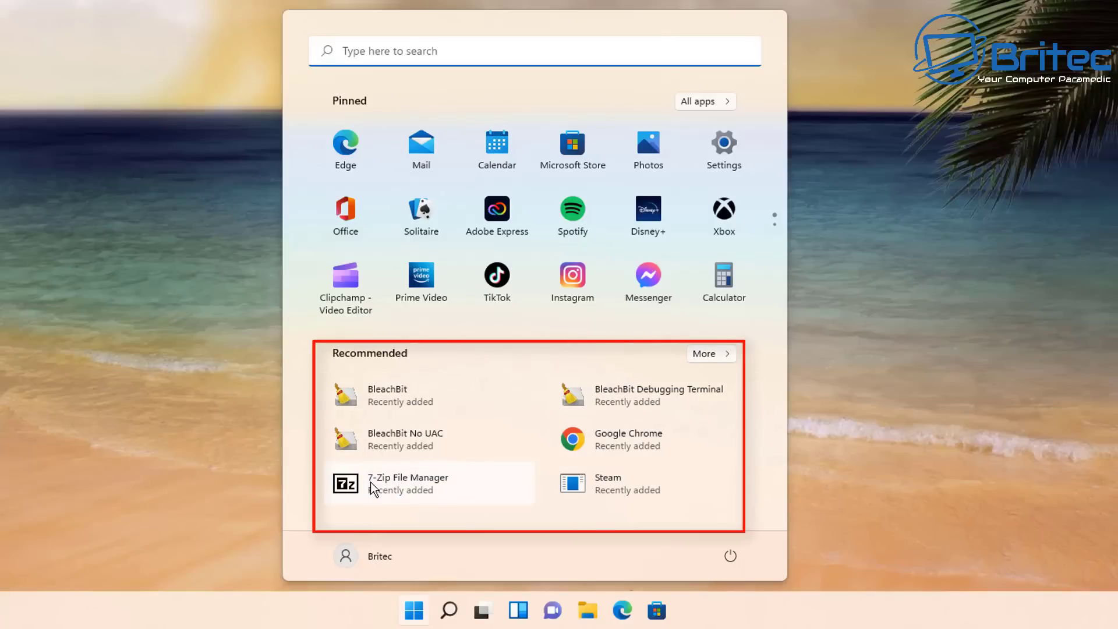
left_click(722, 150)
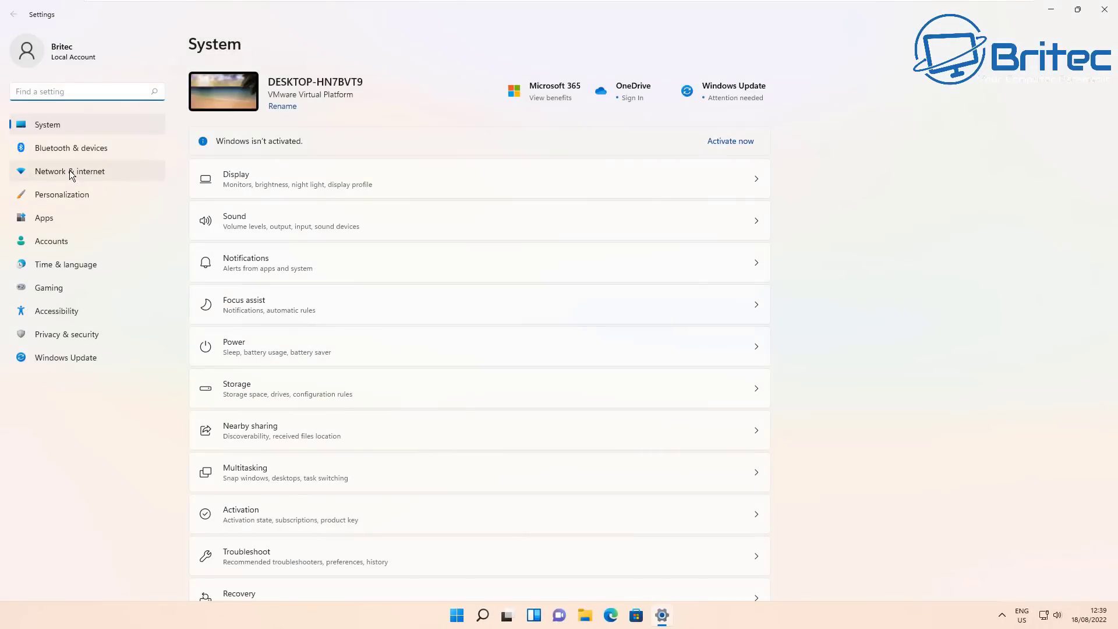
left_click(59, 193)
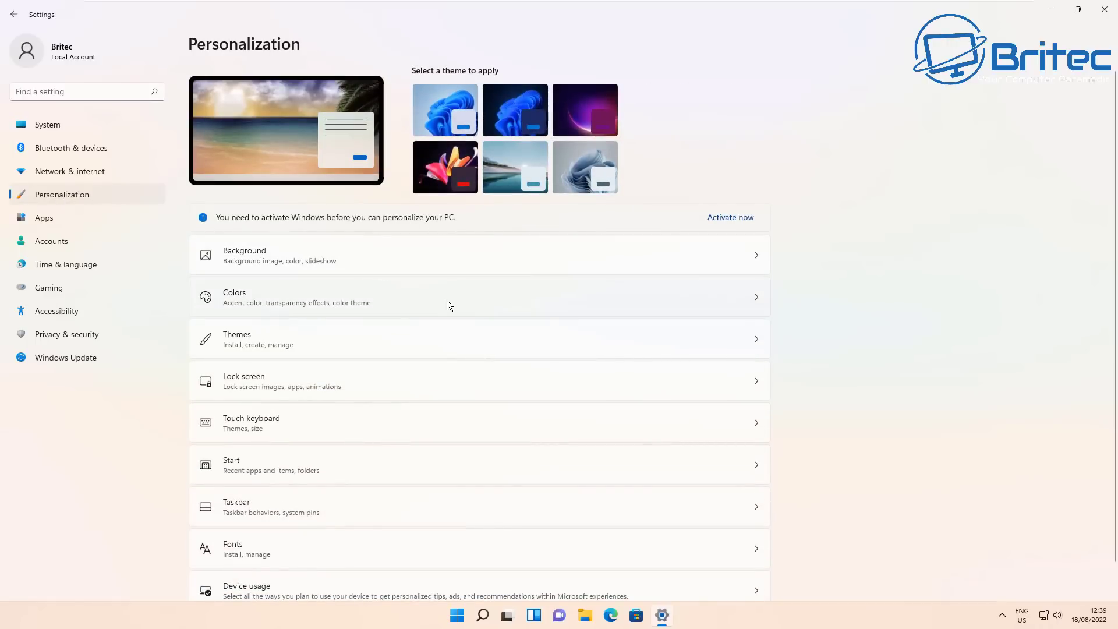
left_click(374, 470)
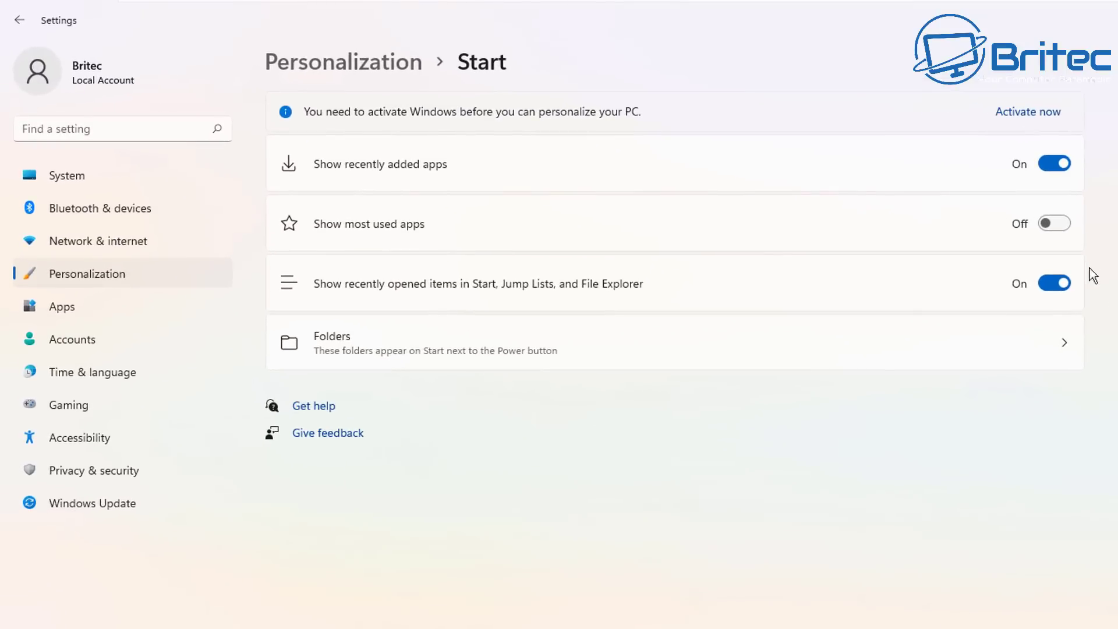
left_click(1051, 165)
left_click(1057, 284)
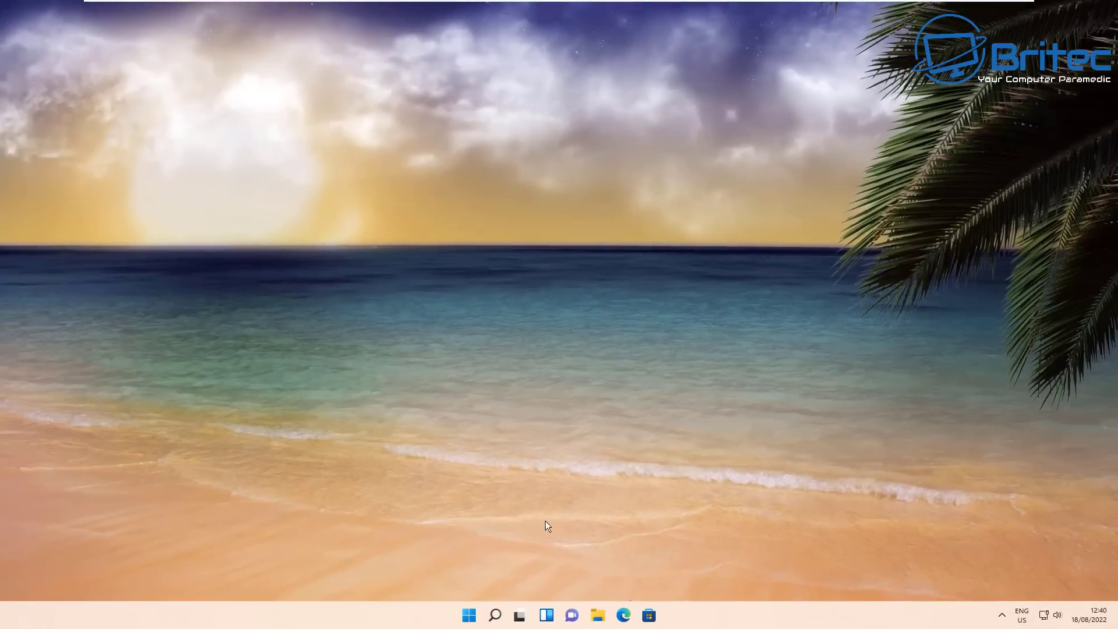
left_click(464, 613)
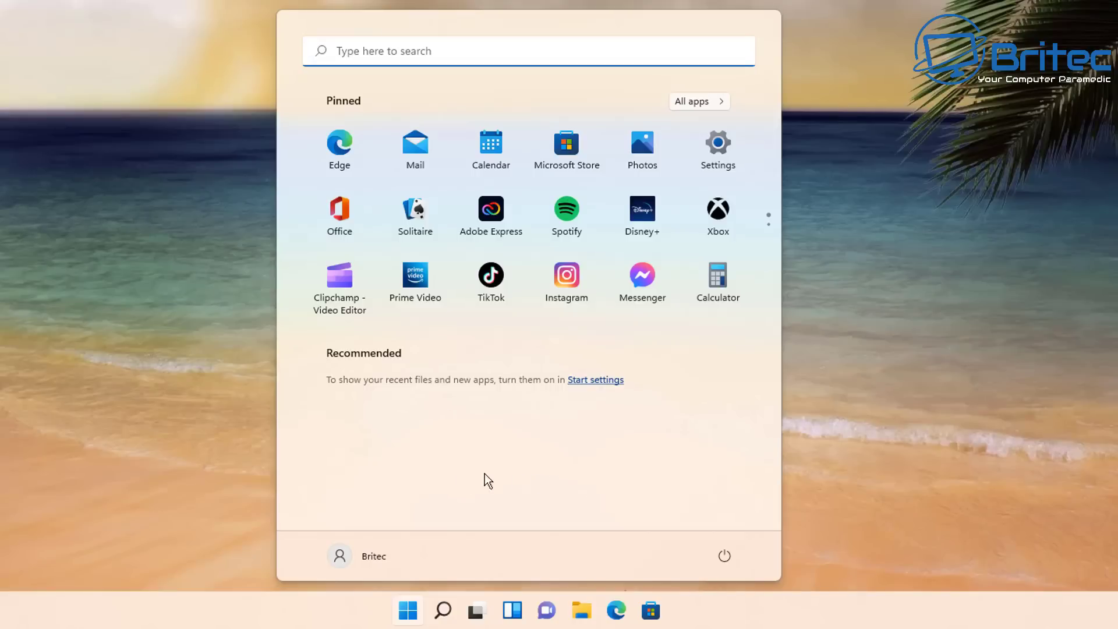
left_click(244, 454)
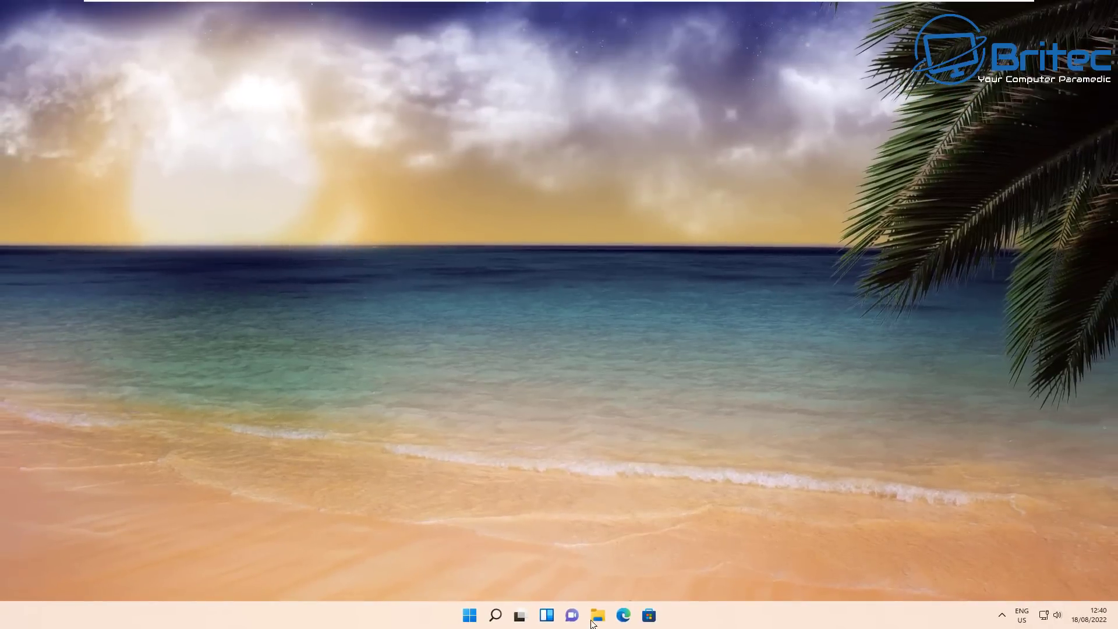
- Turn off the Widgets item in the Taskbar personalization settings
left_click(470, 615)
left_click(688, 284)
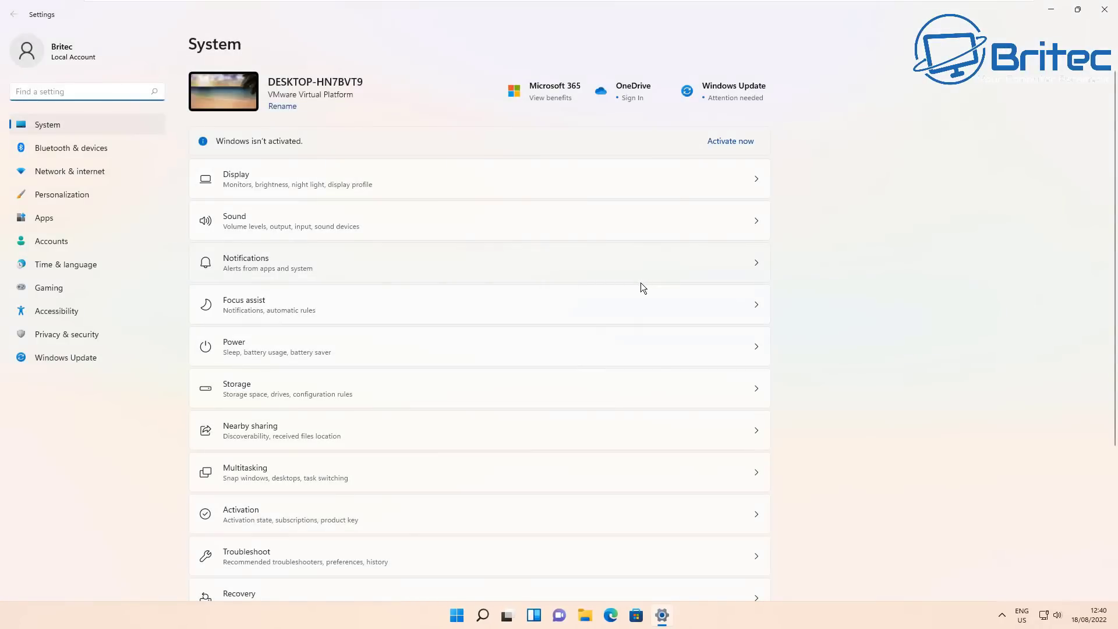
left_click(62, 195)
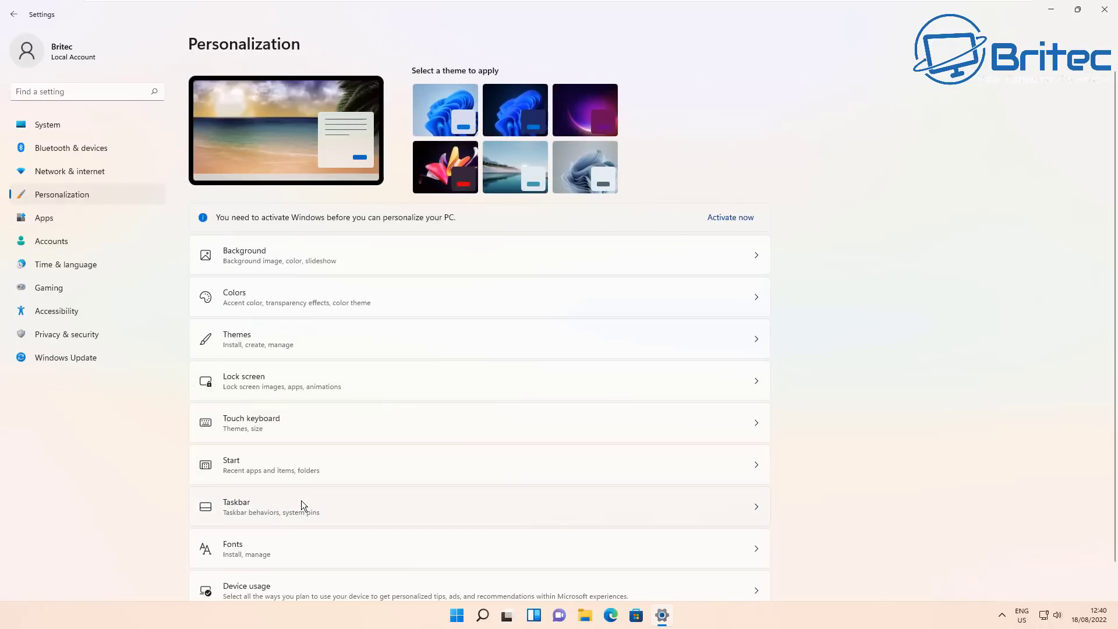
left_click(302, 502)
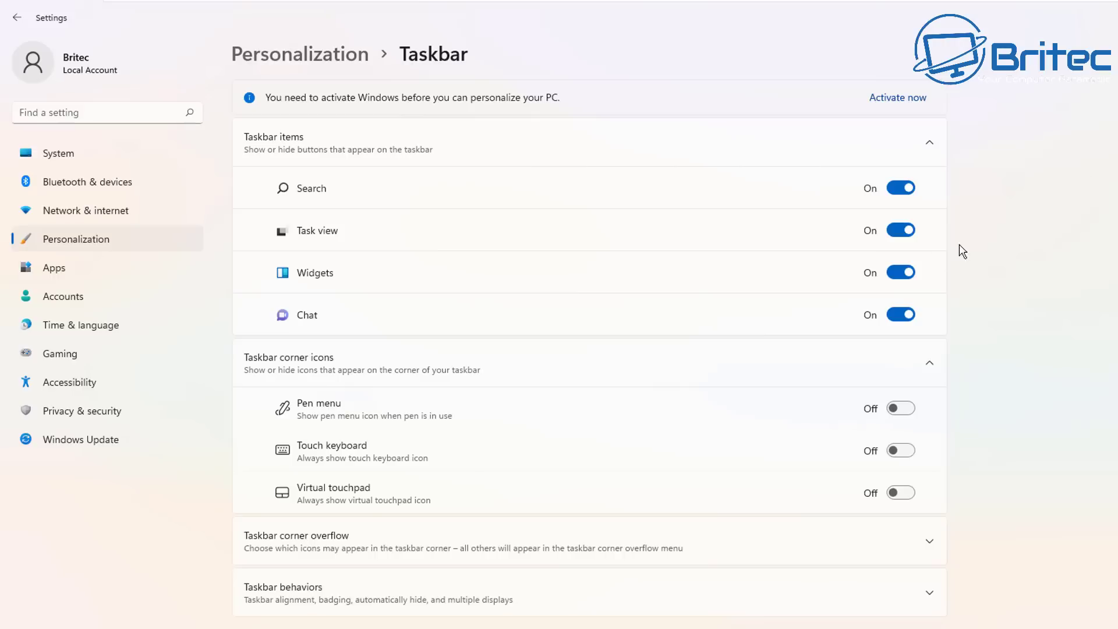
left_click(903, 275)
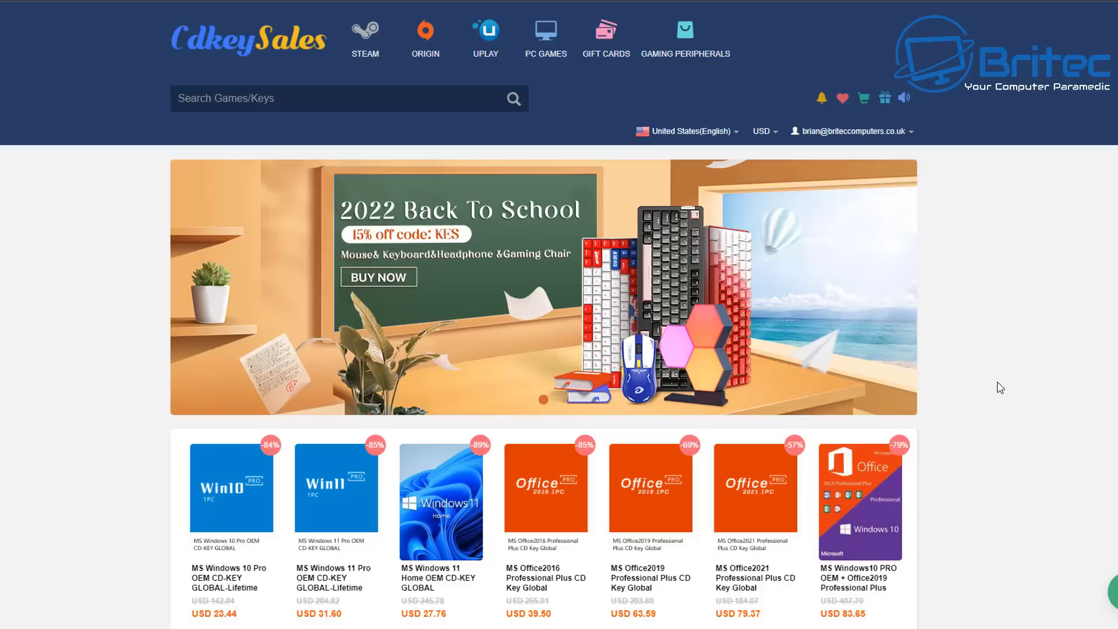
- On the CdkeySales site, order the MS Windows 10 Pro OEM CD-KEY GLOBAL-Lifetime with promotion code BR09
left_click(231, 579)
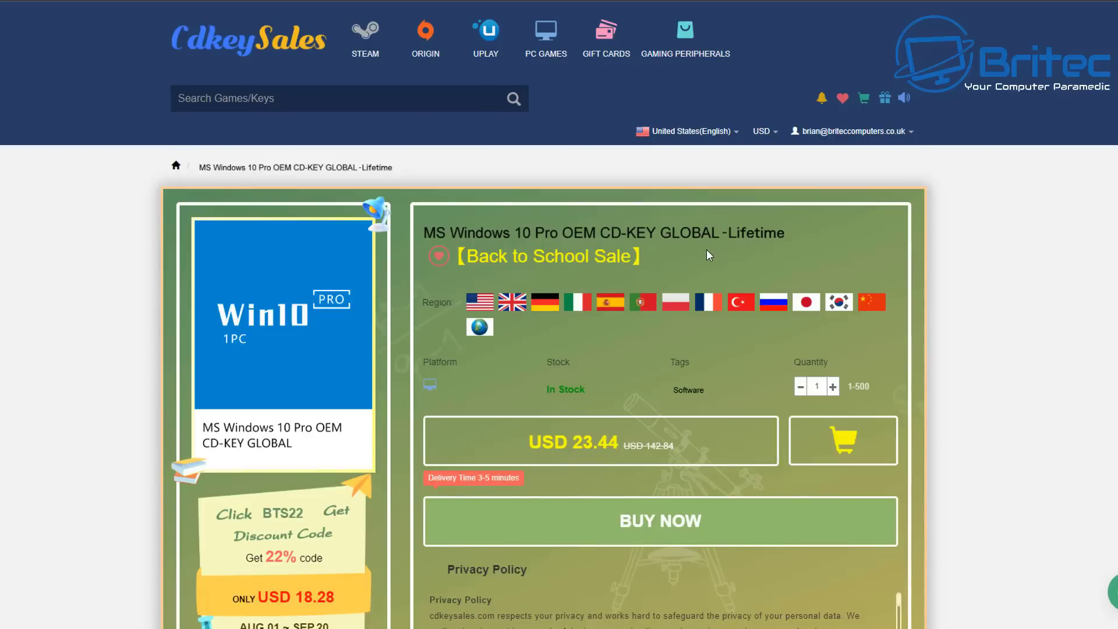
left_click(658, 526)
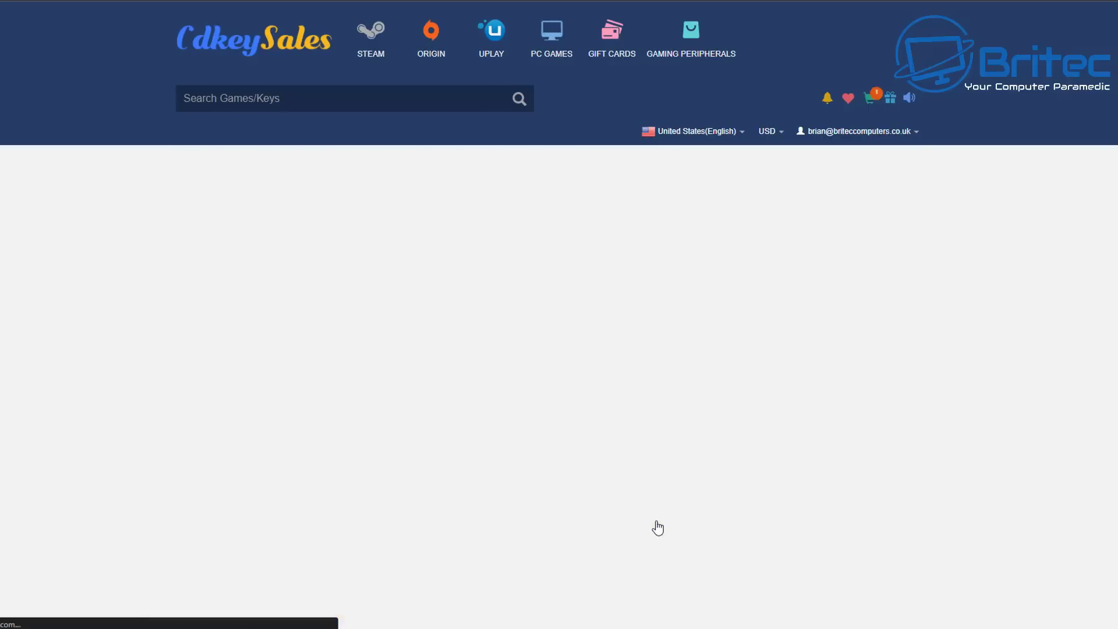
left_click(303, 444)
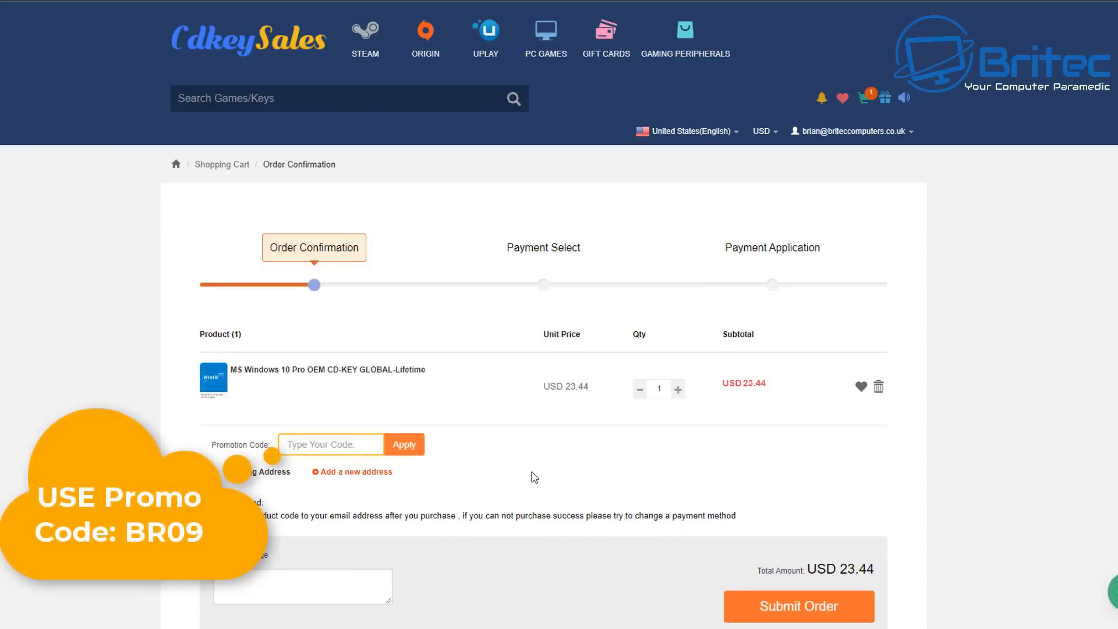
type("B")
left_click(415, 446)
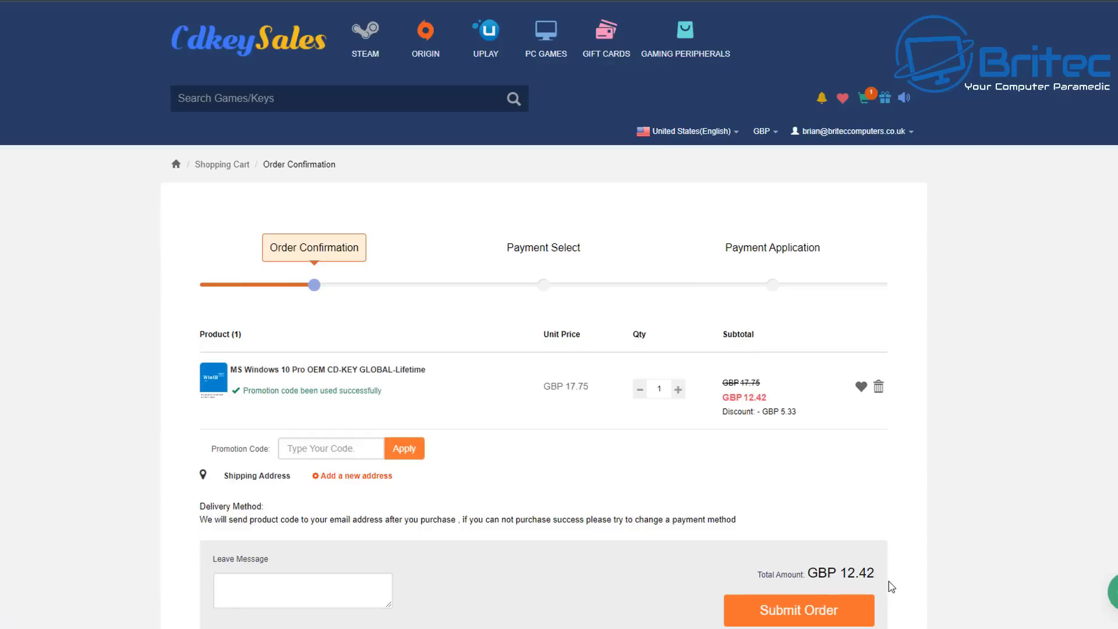
left_click(828, 621)
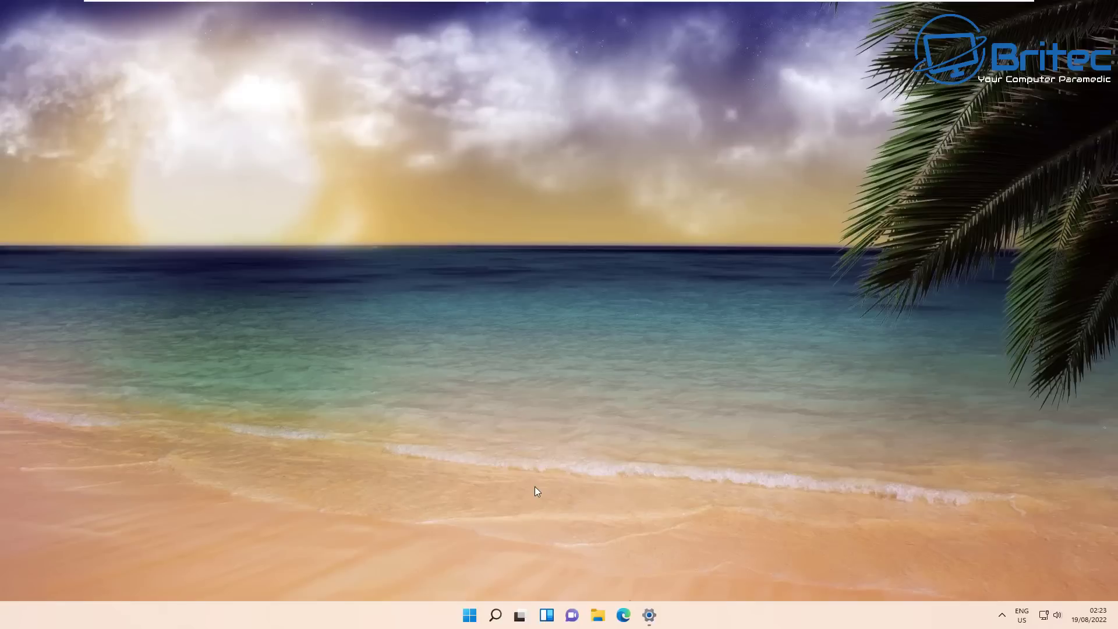
- Look at what the Chat and Widgets items on the taskbar open
left_click(573, 616)
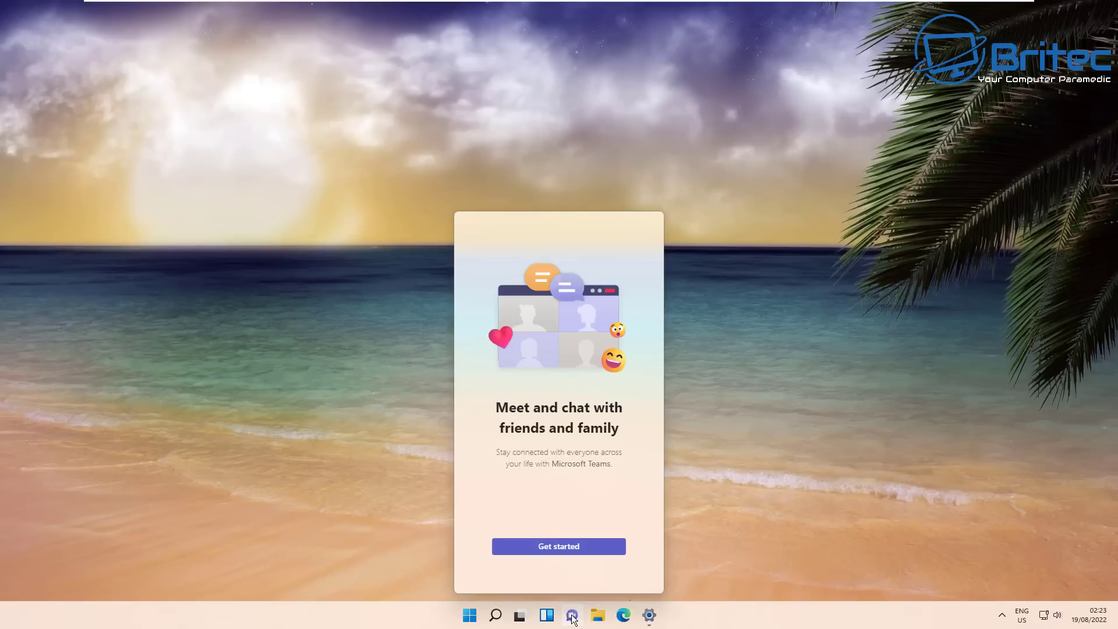
left_click(572, 616)
left_click(546, 616)
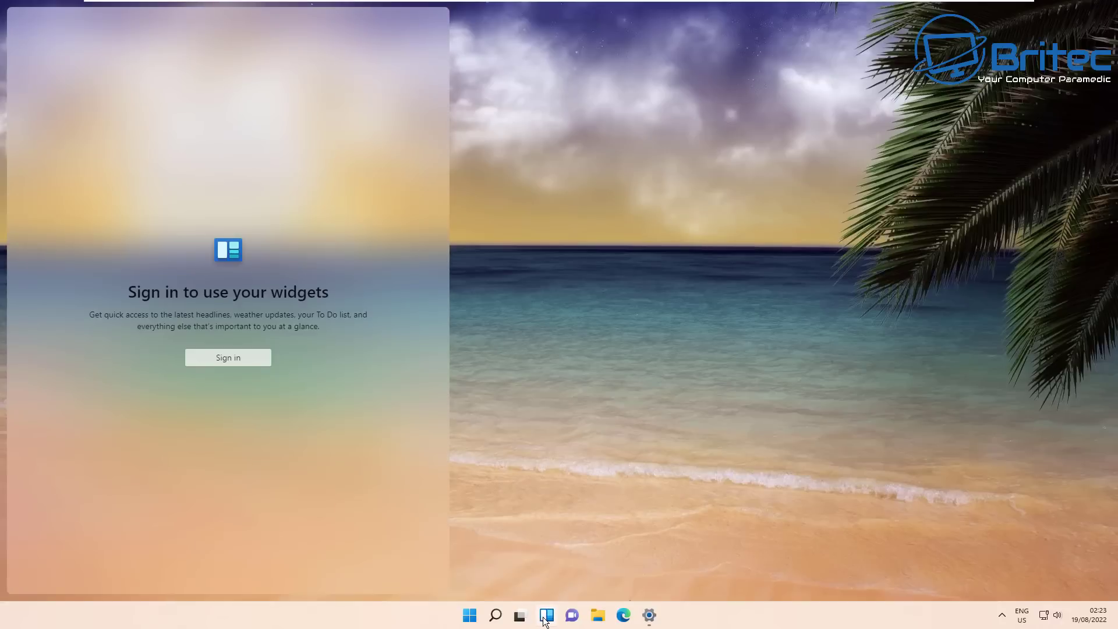
left_click(546, 617)
left_click(573, 617)
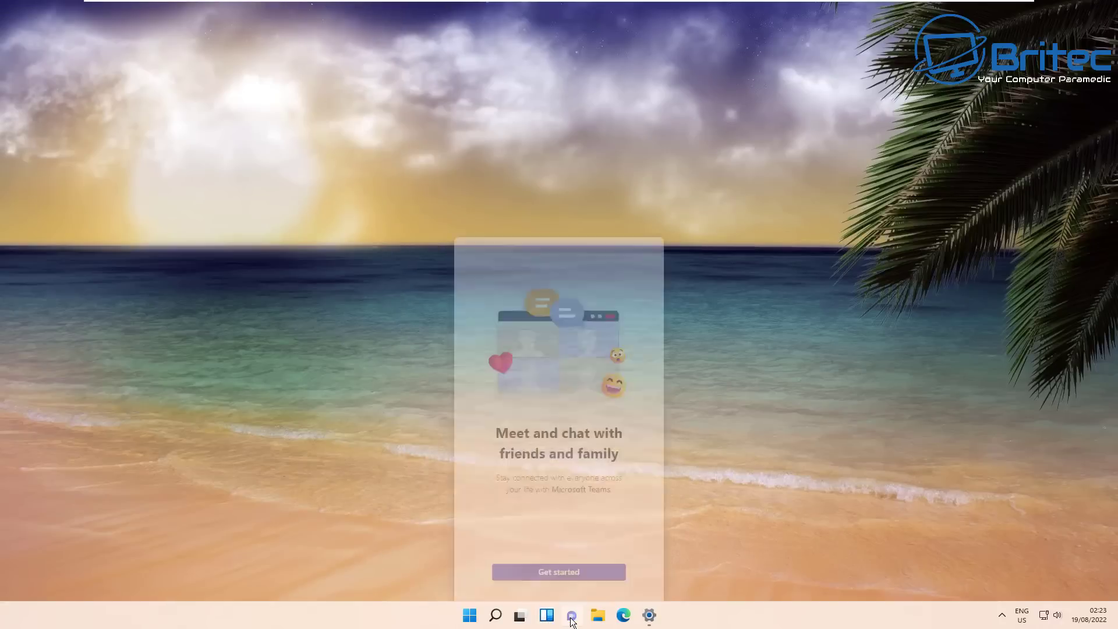
- View the Widgets board from the taskbar and close it again
left_click(573, 616)
left_click(551, 618)
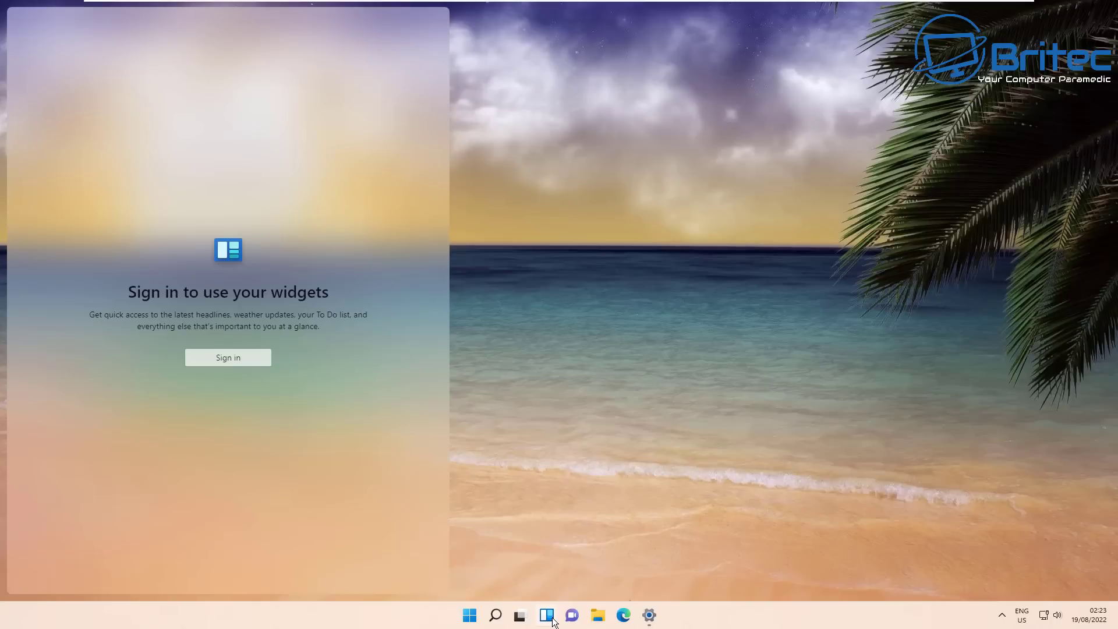
left_click(551, 619)
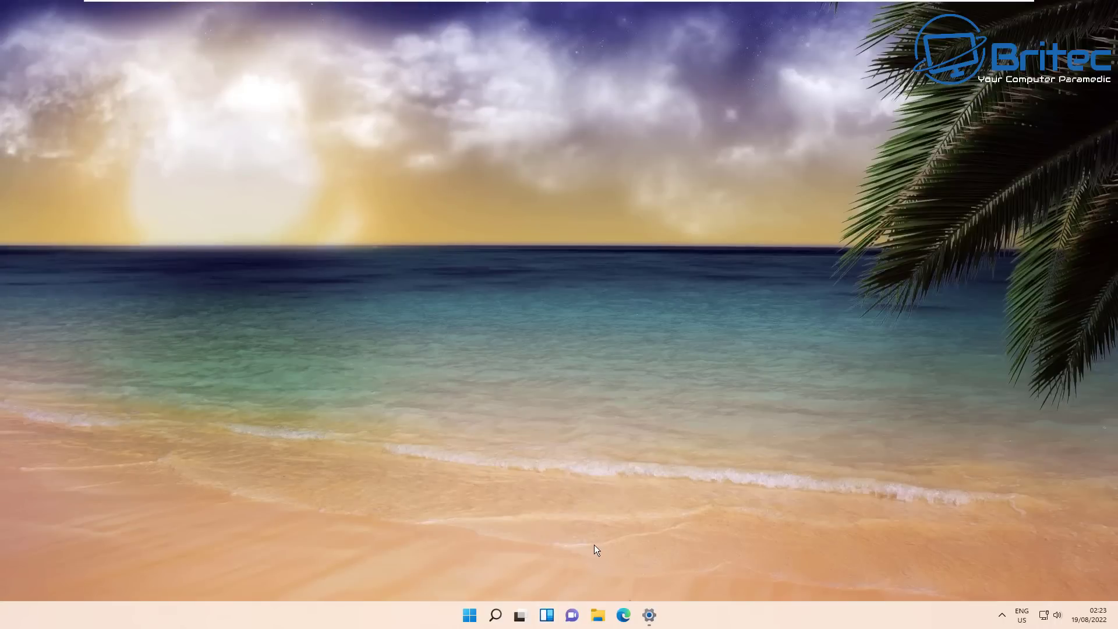
- Search for gpedit and open the Local Group Policy Editor
left_click(496, 615)
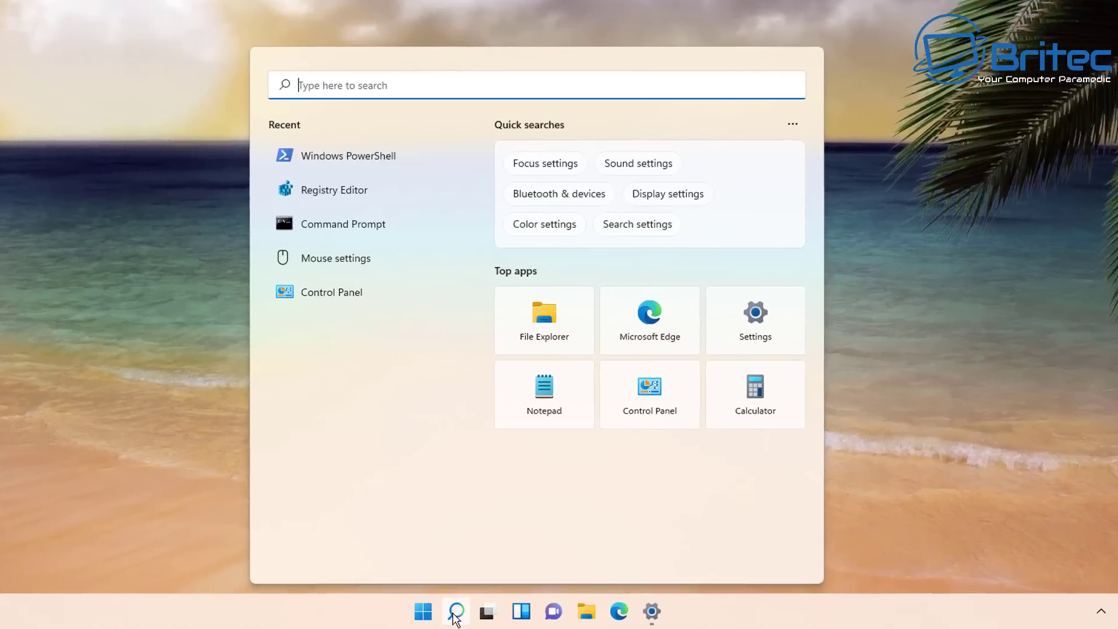
type("gpedit")
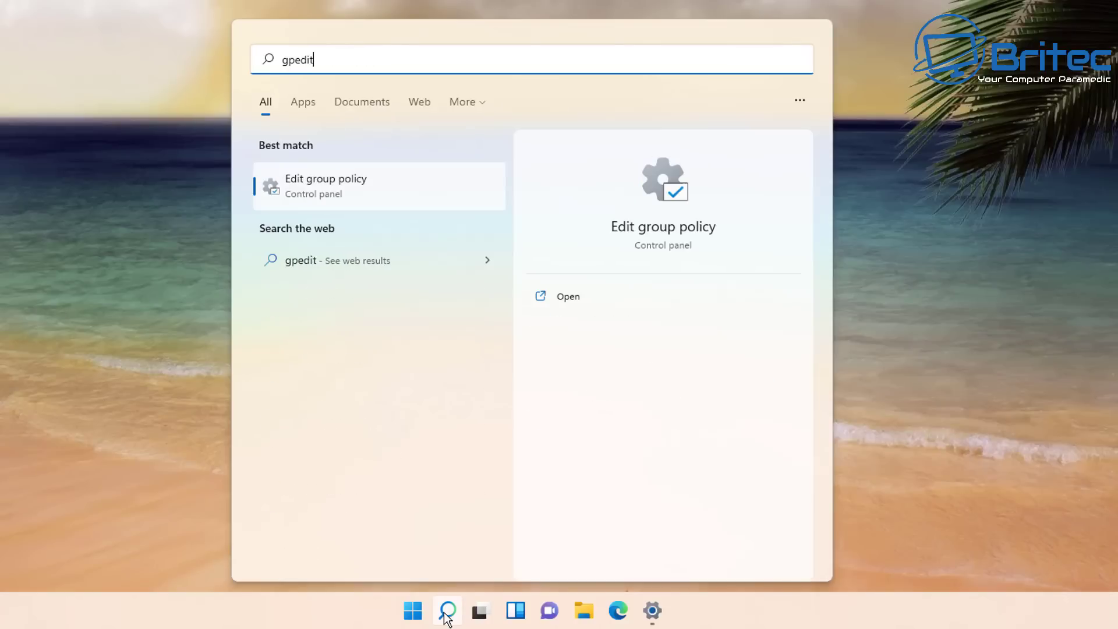
left_click(344, 190)
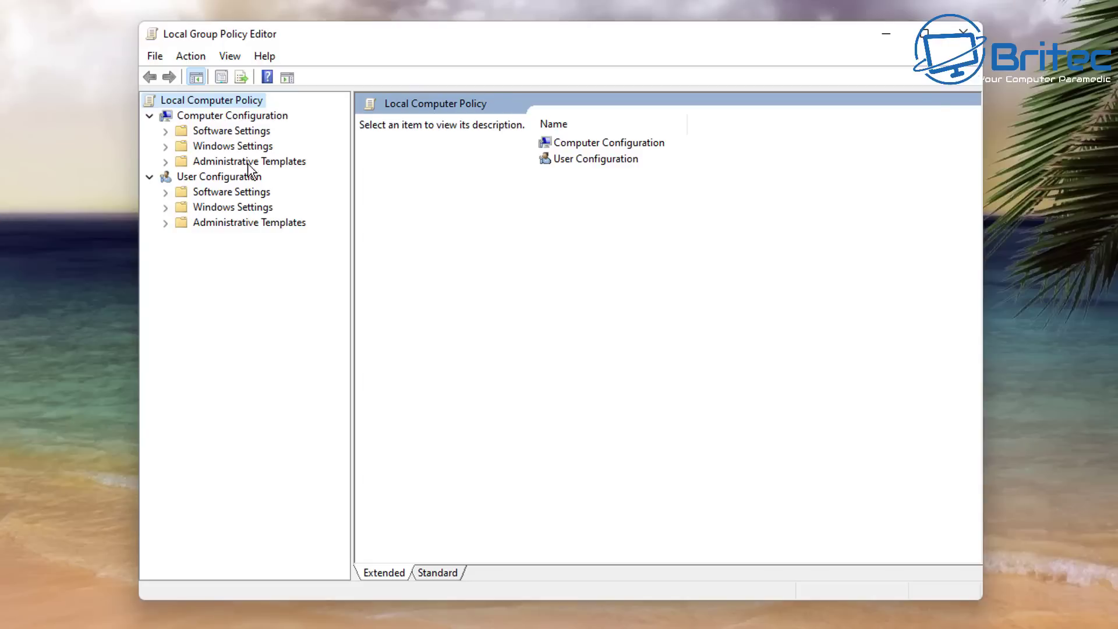
- Show the Chat policies under Computer Configuration > Administrative Templates > Windows Components, widening the tree pane to read the folder names
left_click(241, 121)
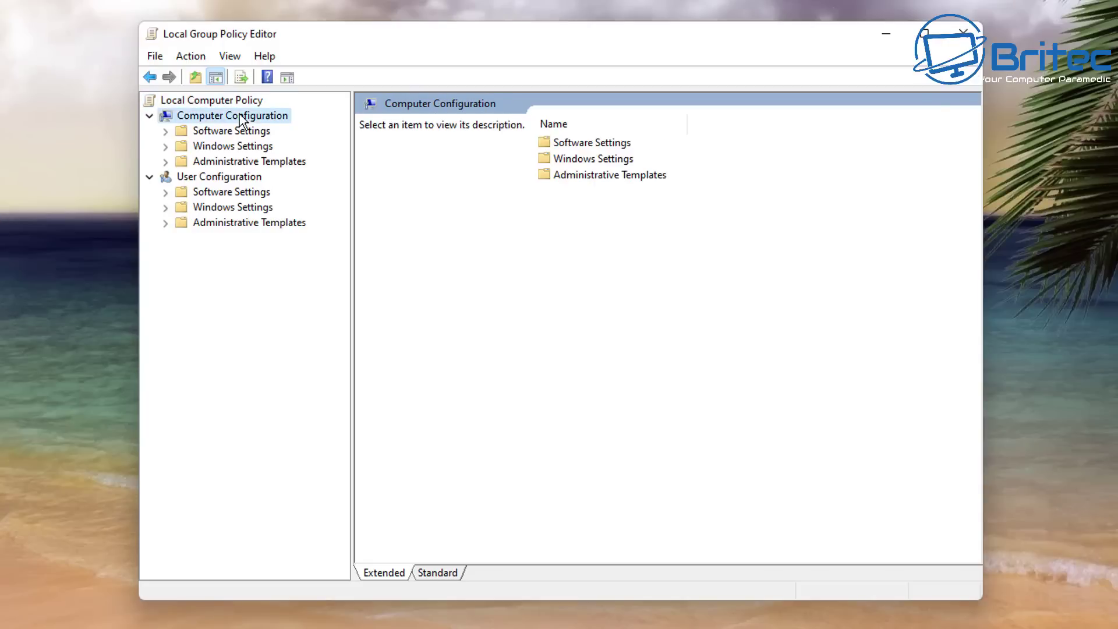
left_click(239, 162)
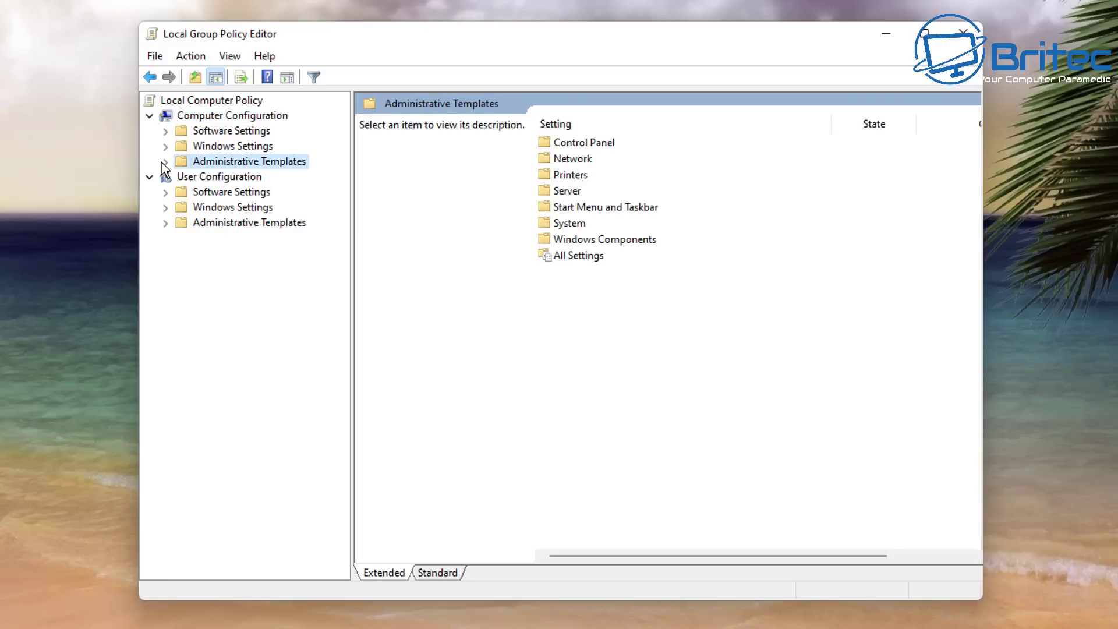
left_click(165, 163)
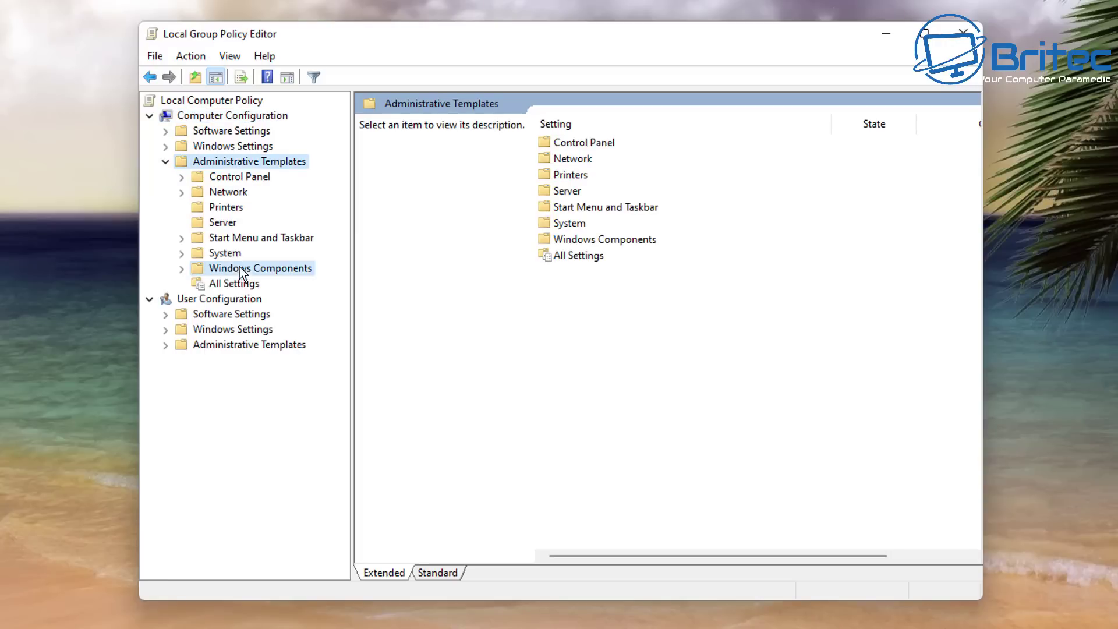
left_click(198, 270)
left_click(182, 269)
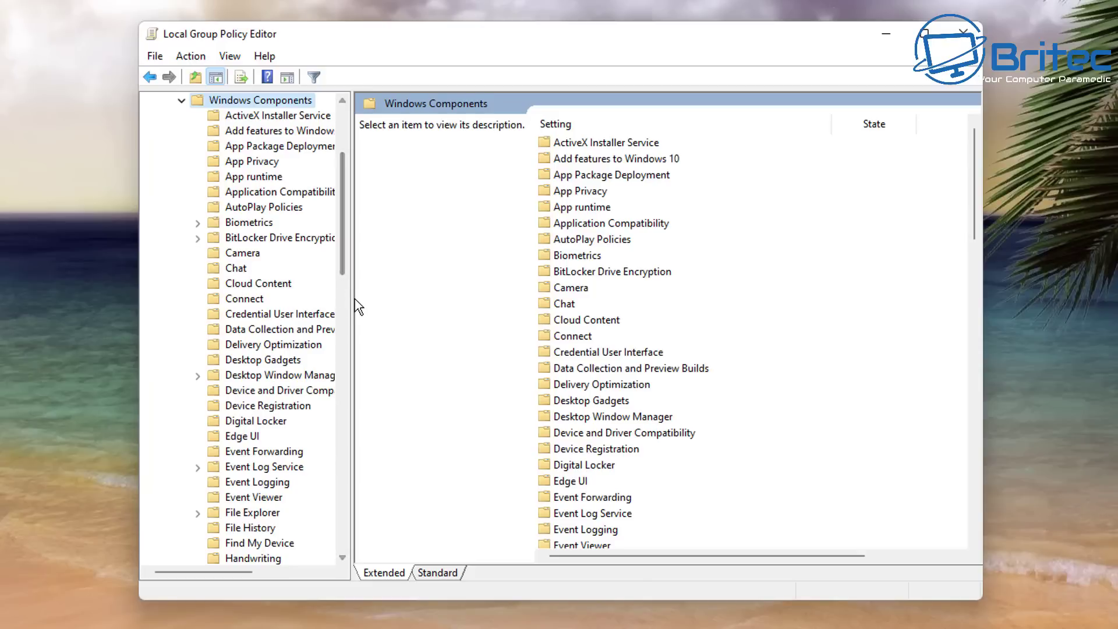
left_click_drag(351, 297, 499, 312)
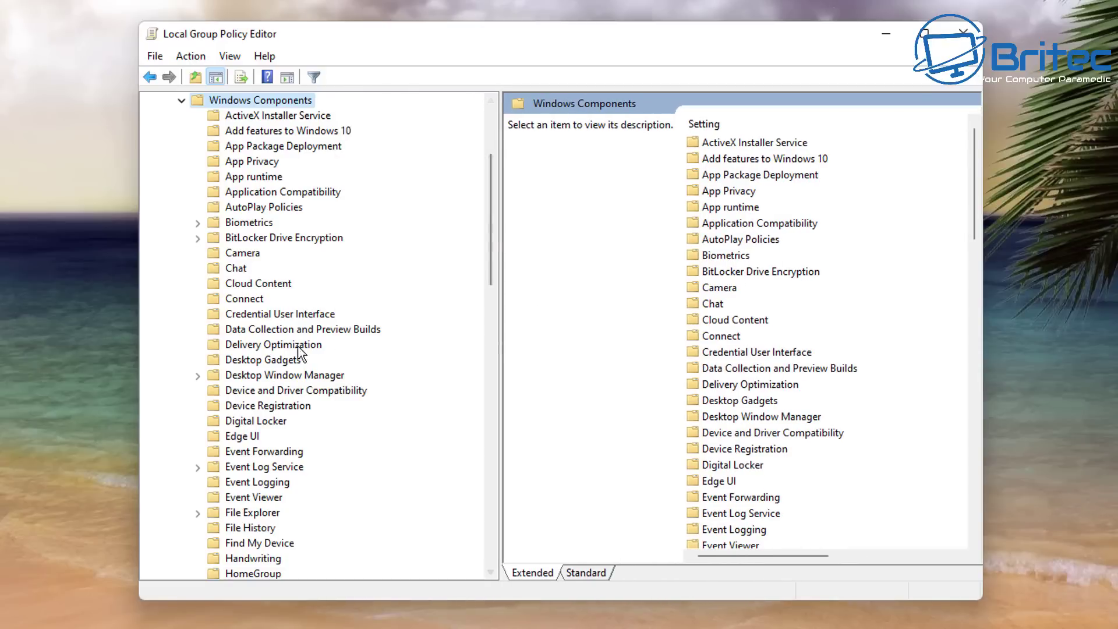
left_click(236, 270)
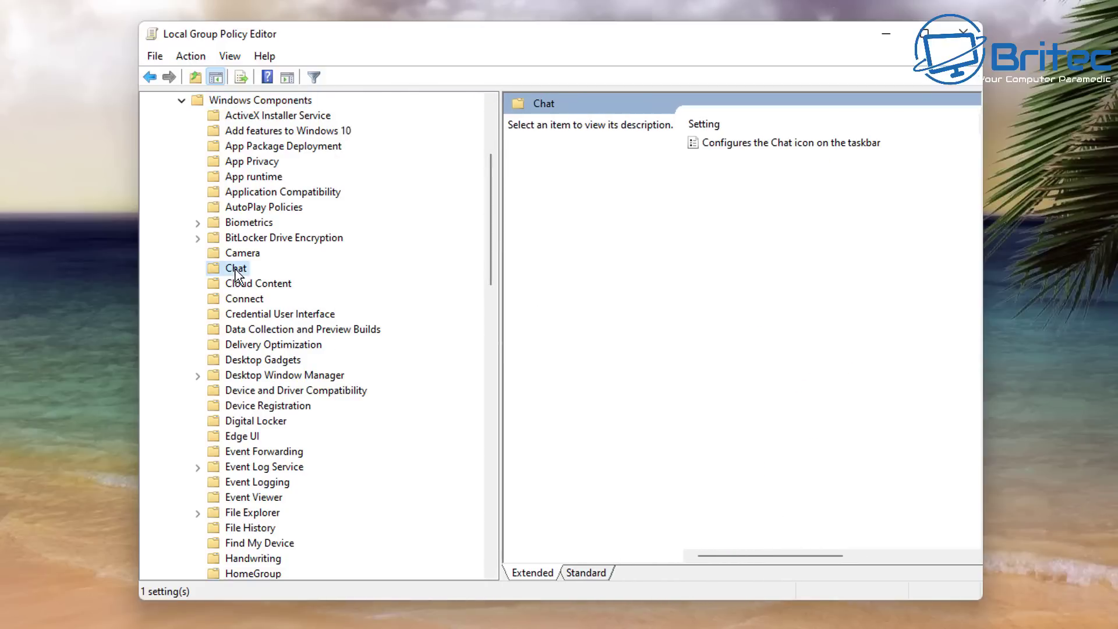
- Open the policy "Configures the Chat icon on the taskbar", set it to Disabled and apply it
left_click(791, 145)
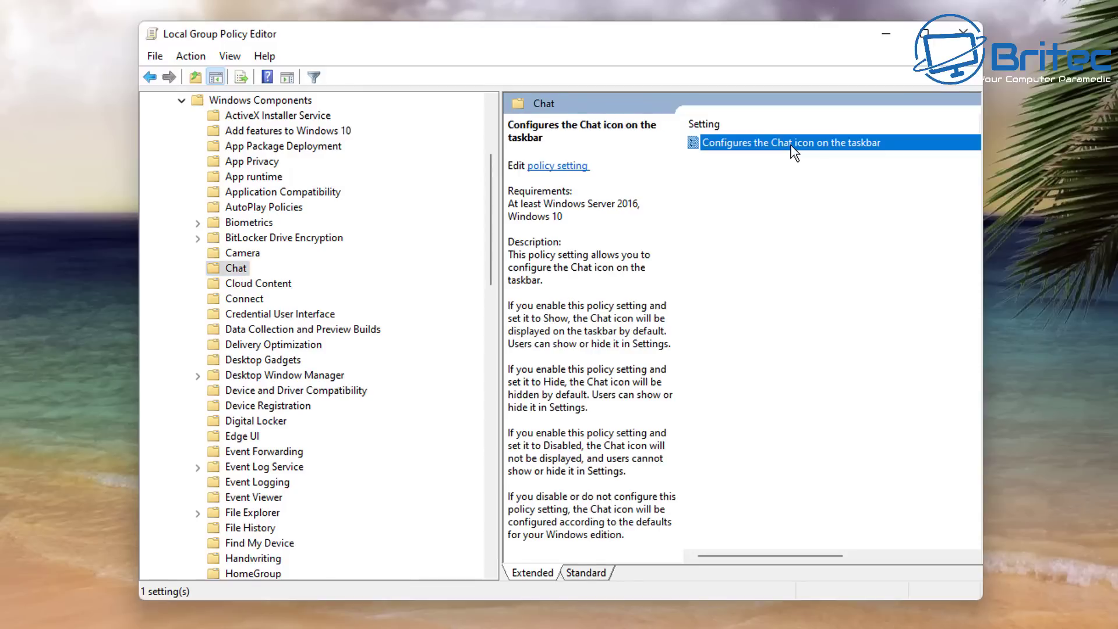
double_click(794, 147)
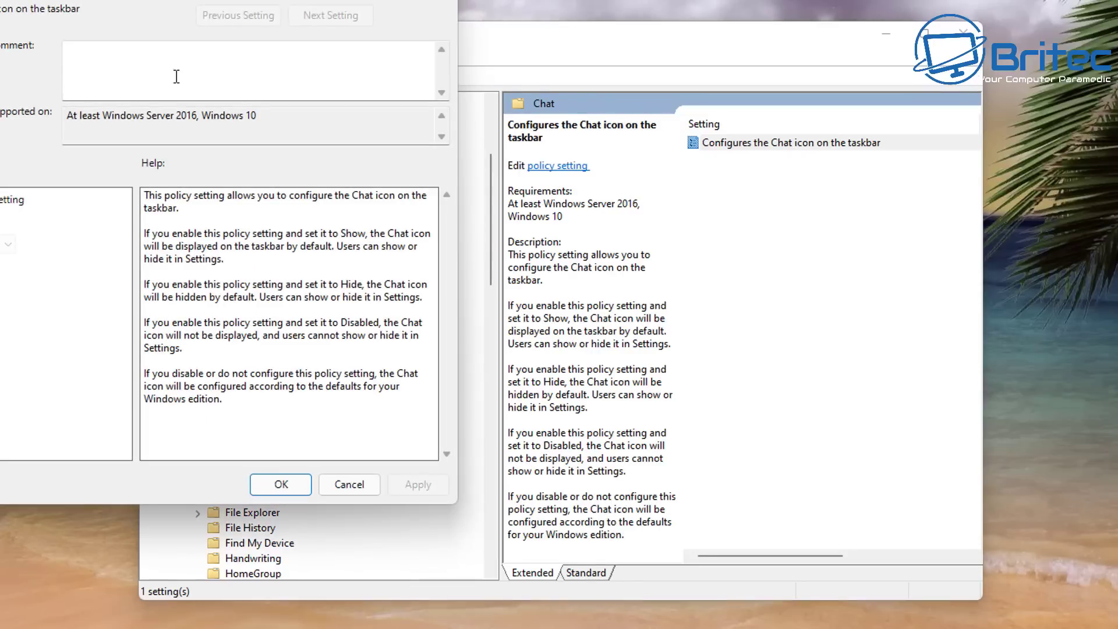
left_click_drag(134, 0, 550, 46)
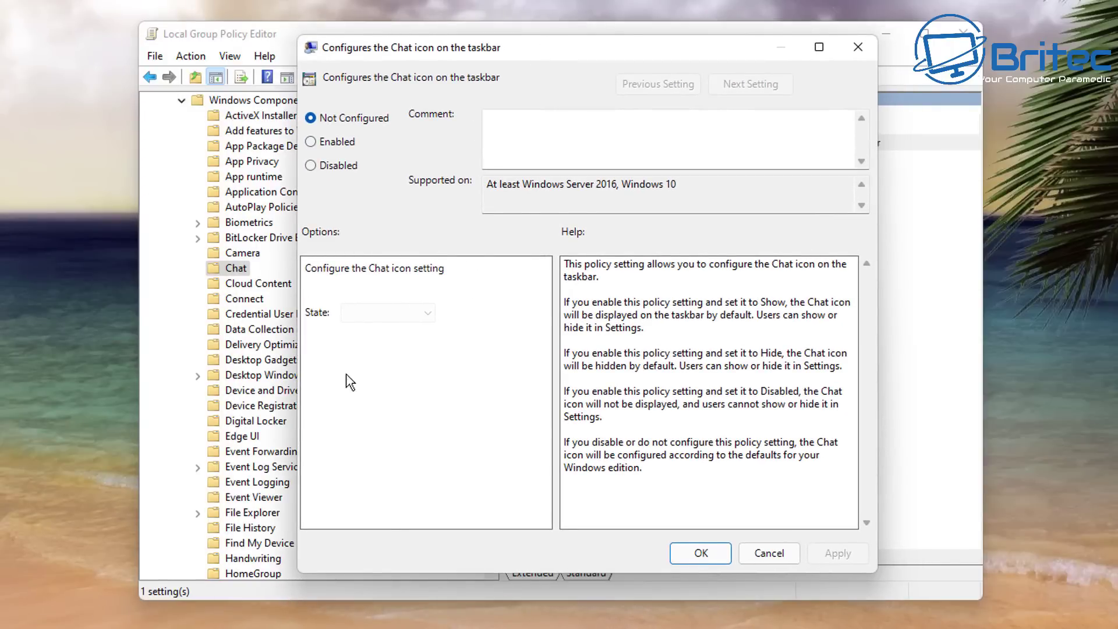
left_click(311, 167)
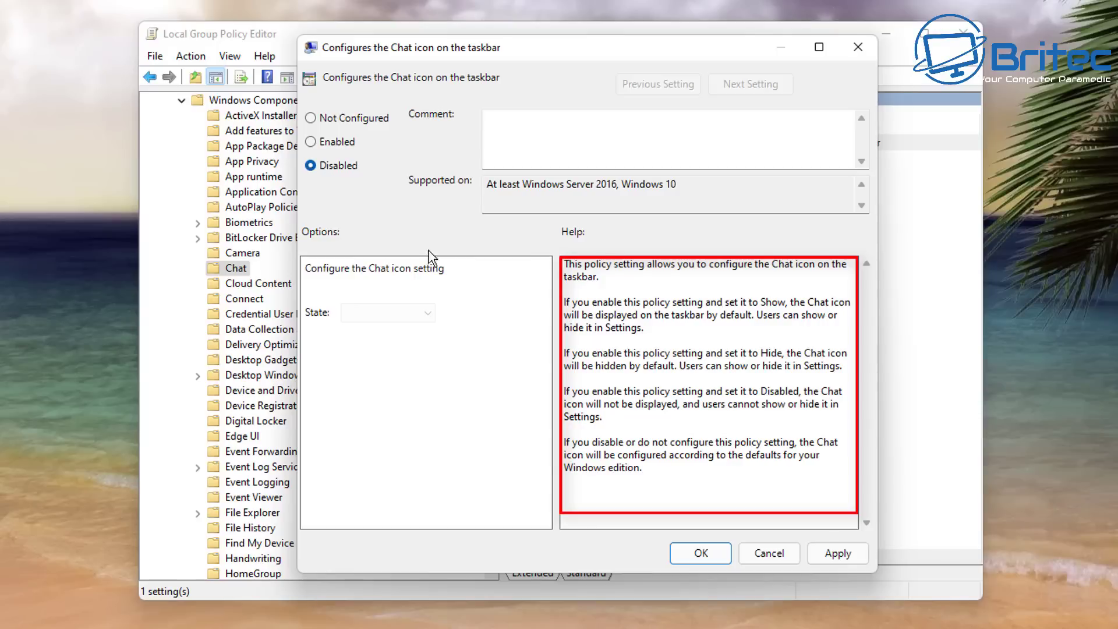
left_click(835, 558)
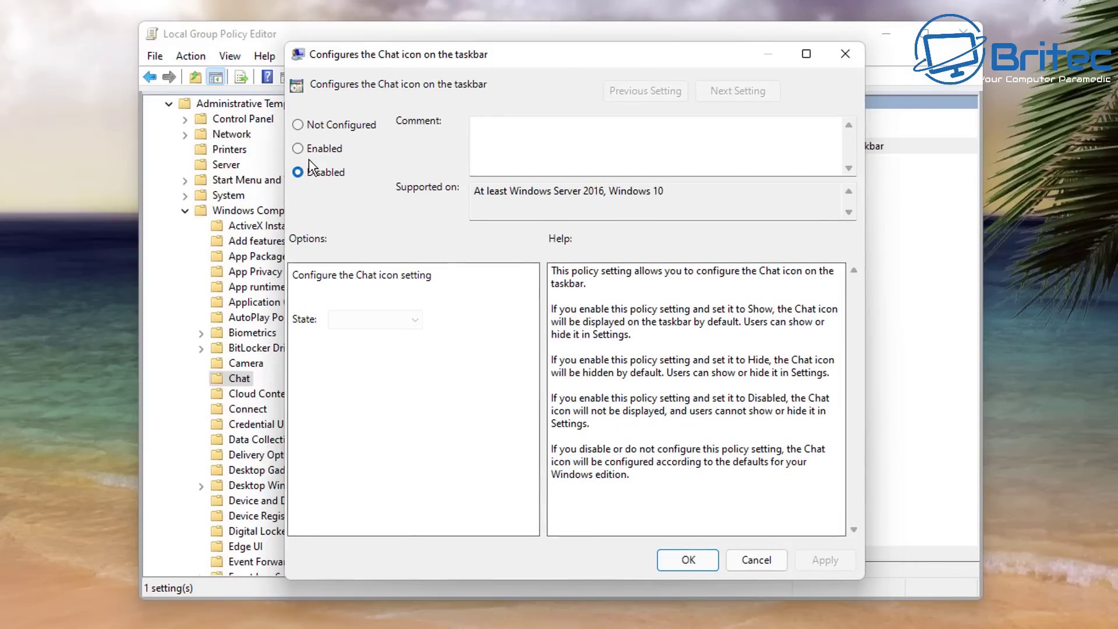
- Change the Chat icon policy to Enabled with its State option set to Disabled, and apply it
left_click(299, 149)
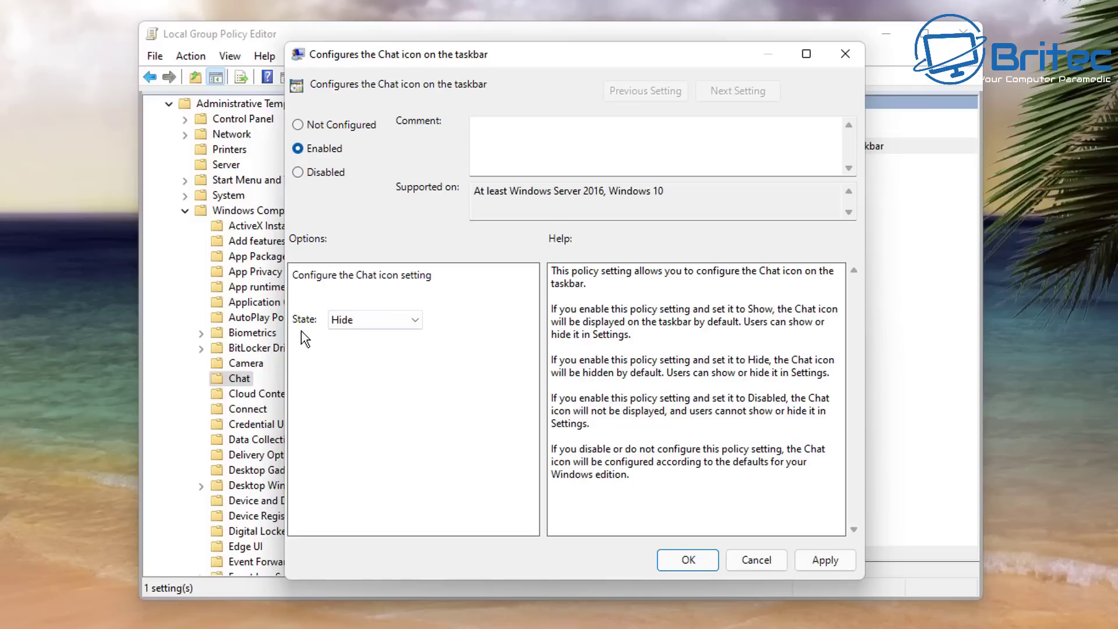
left_click(415, 323)
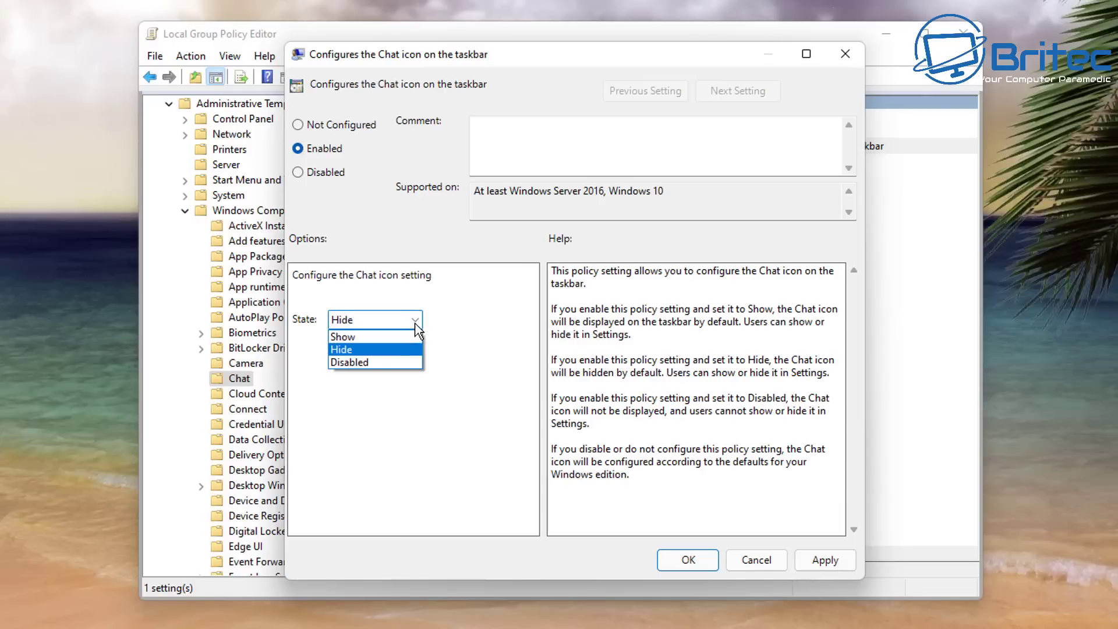
left_click(368, 363)
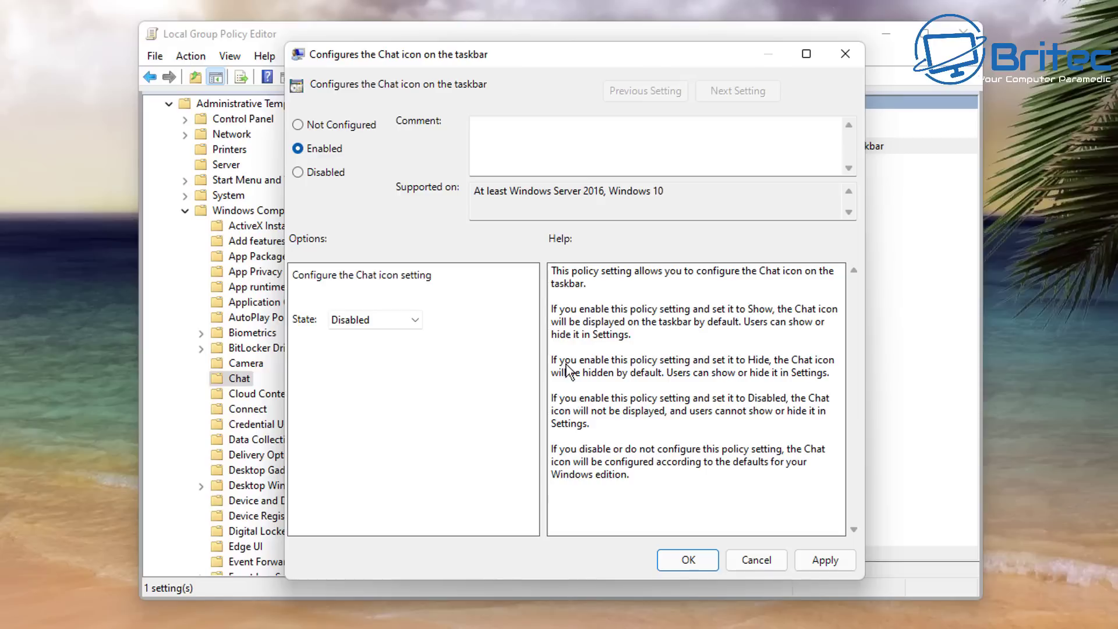
left_click(827, 559)
- Set the State option of the Chat icon policy to Hide, then apply and close the policy
left_click(396, 326)
left_click(361, 349)
left_click(826, 561)
left_click(688, 560)
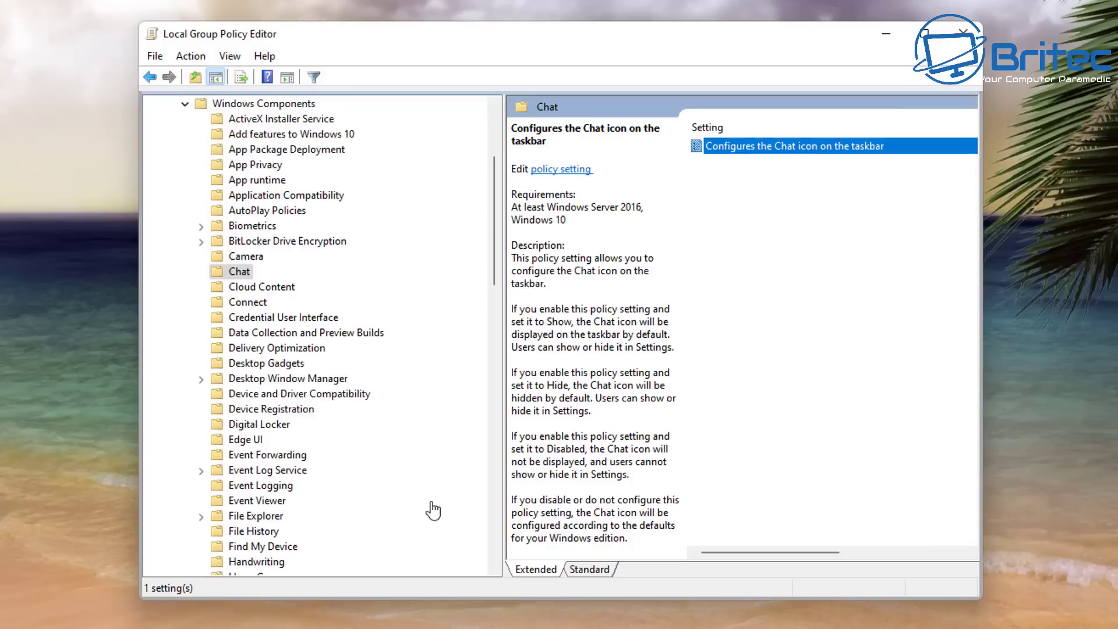
- Set the "Allow widgets" policy in the Widgets folder of Windows Components to Disabled, and apply and close it
left_click_drag(499, 260, 504, 455)
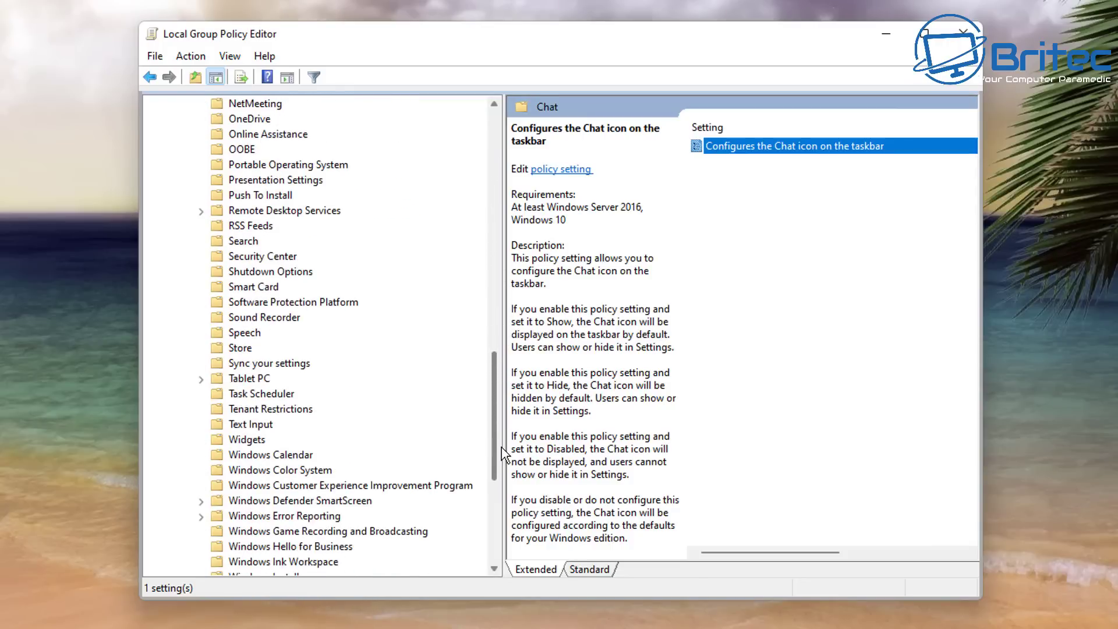
left_click(248, 441)
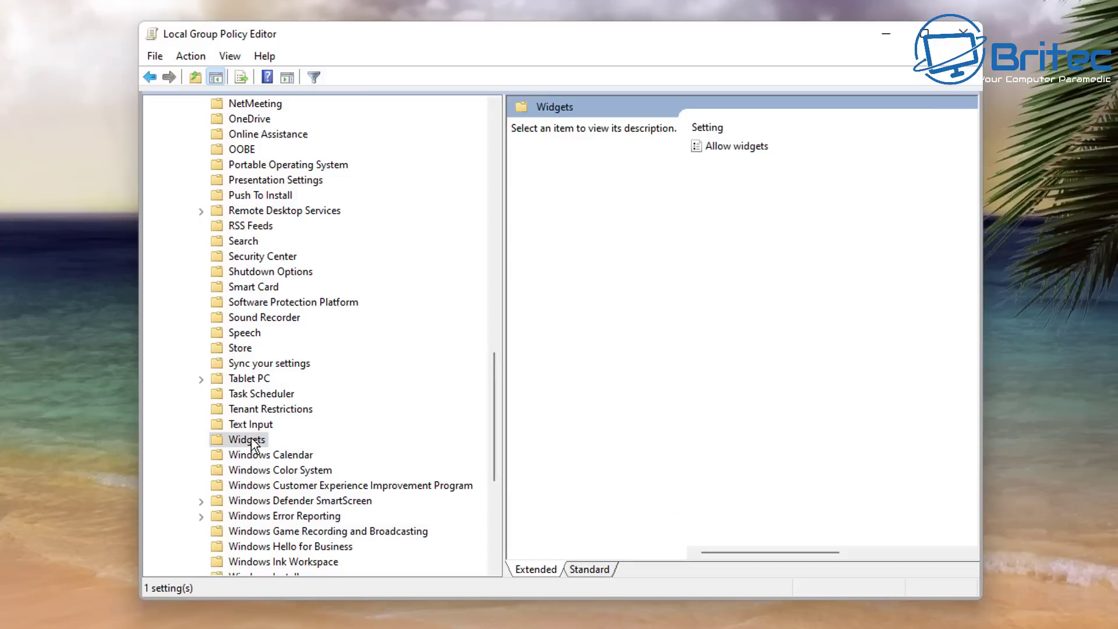
left_click(736, 148)
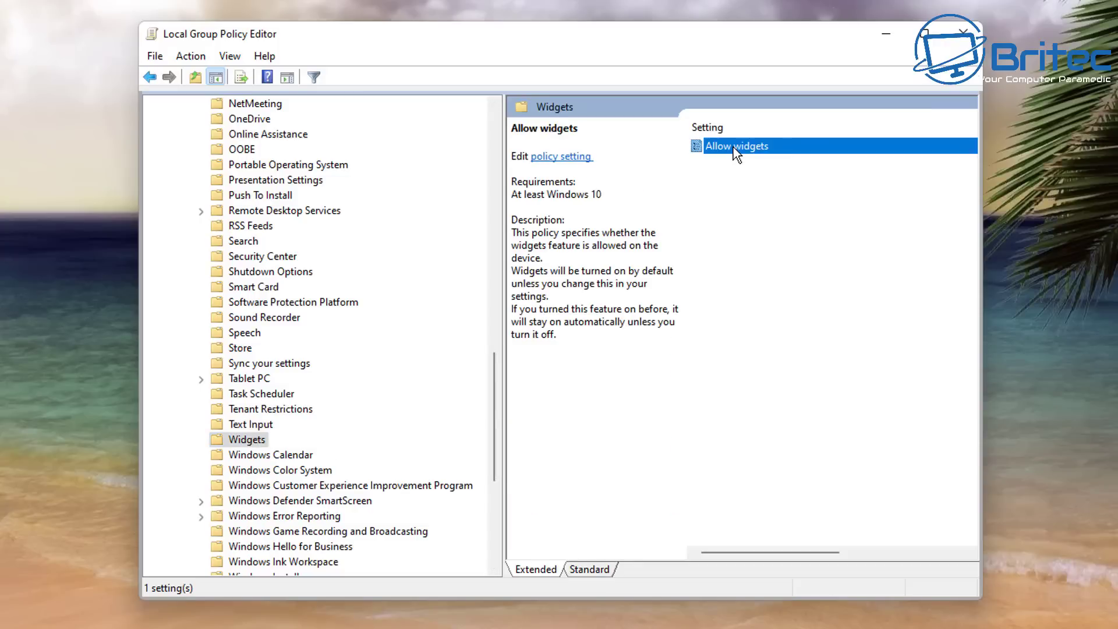
double_click(736, 148)
left_click_drag(295, 6, 687, 51)
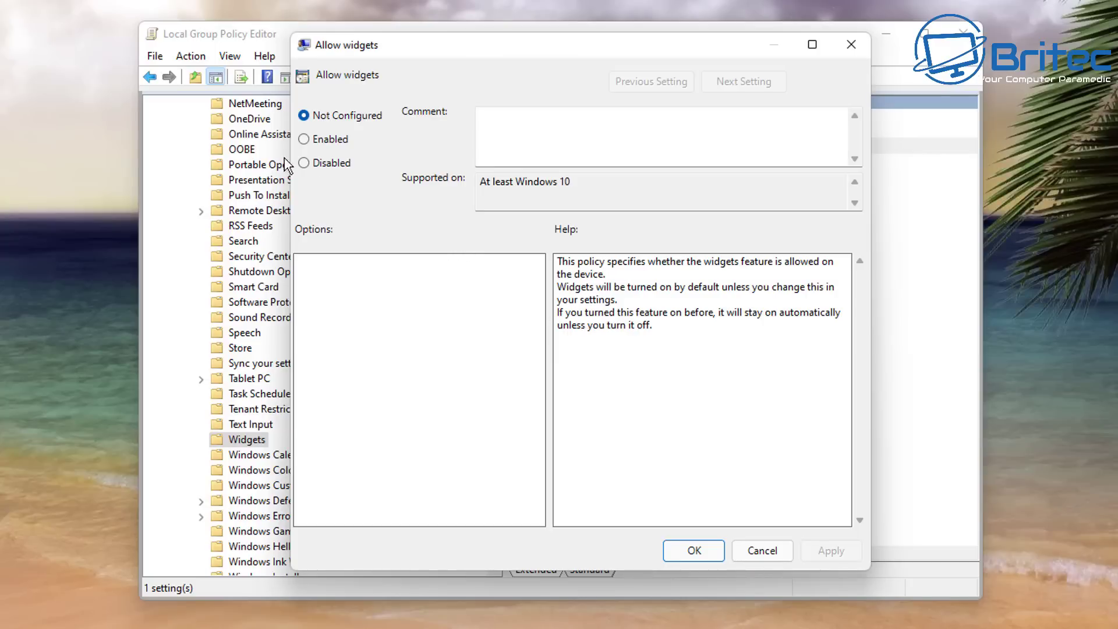
left_click(305, 164)
left_click(833, 554)
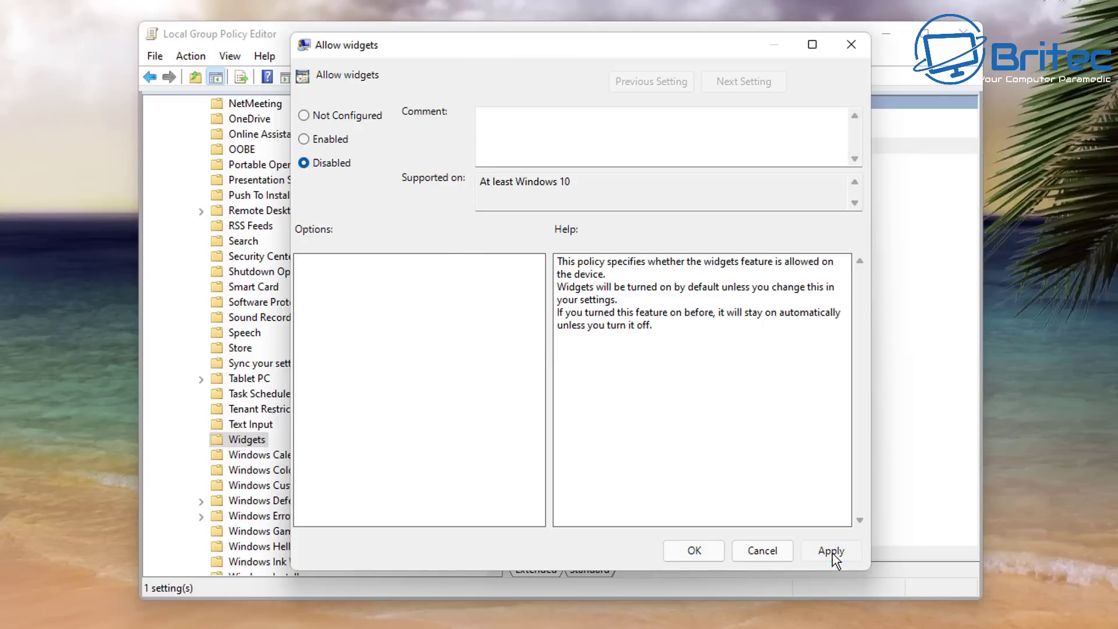
left_click(692, 551)
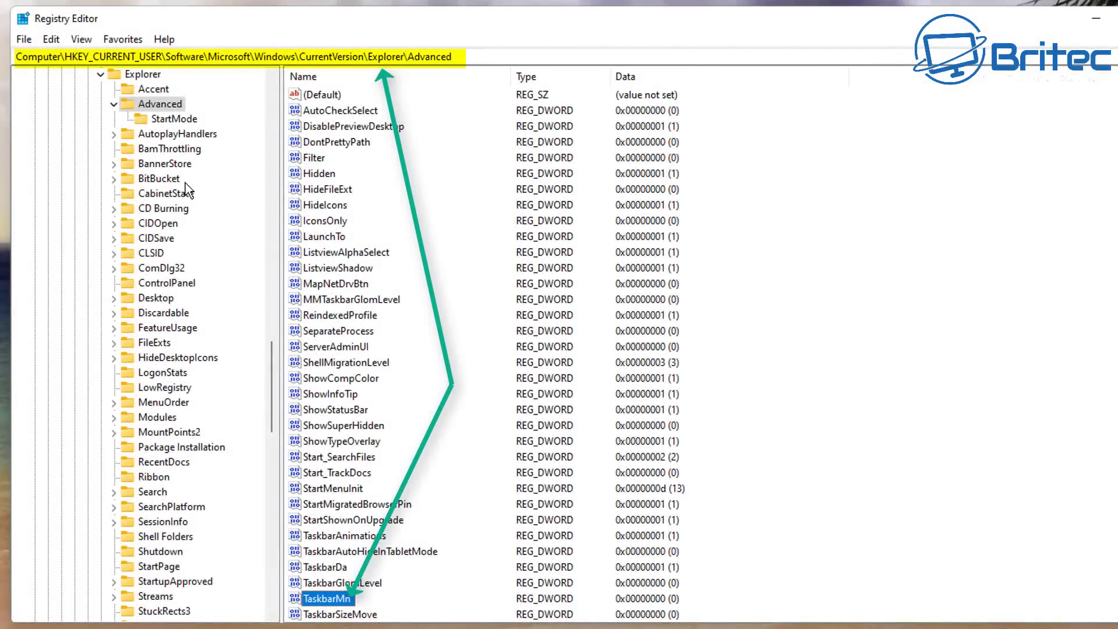
- View the TaskbarMn value in the Registry Editor under HKEY_CURRENT_USER\Software\Microsoft\Windows\CurrentVersion\Explorer\Advanced
left_click(505, 57)
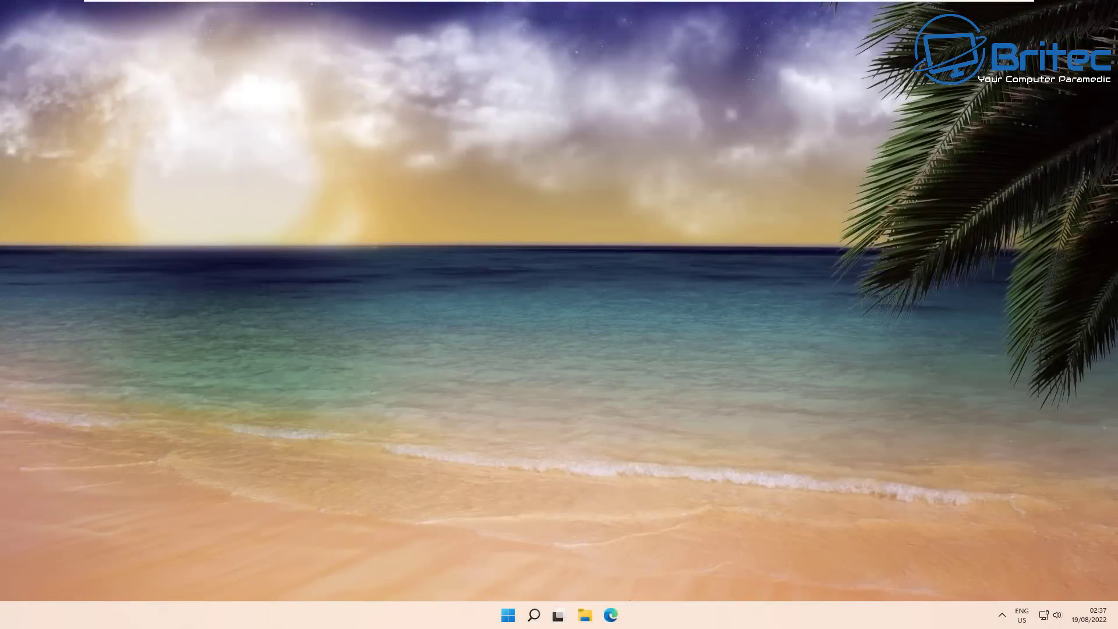
- Check the Chat and Widgets entries among the taskbar items in the Personalization settings, then close Settings
left_click(508, 615)
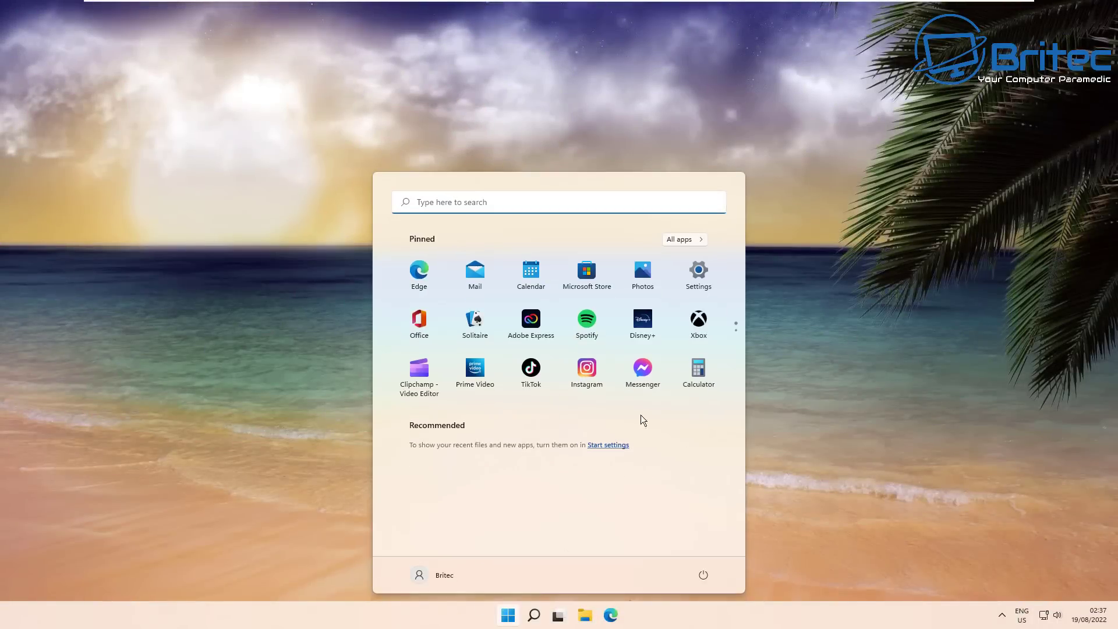
left_click(697, 269)
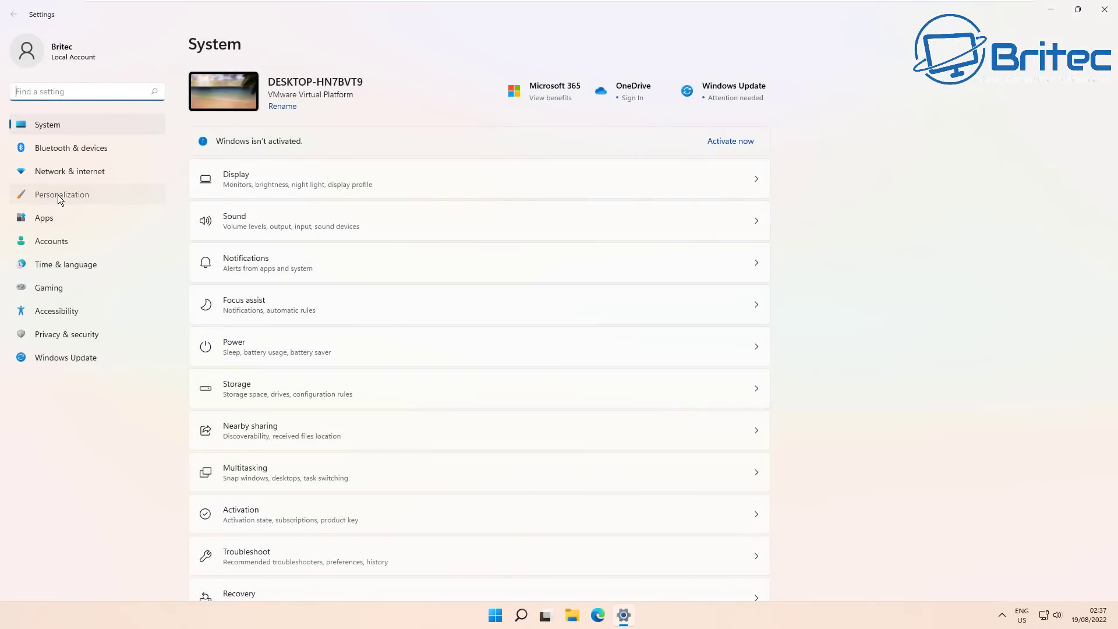
left_click(58, 194)
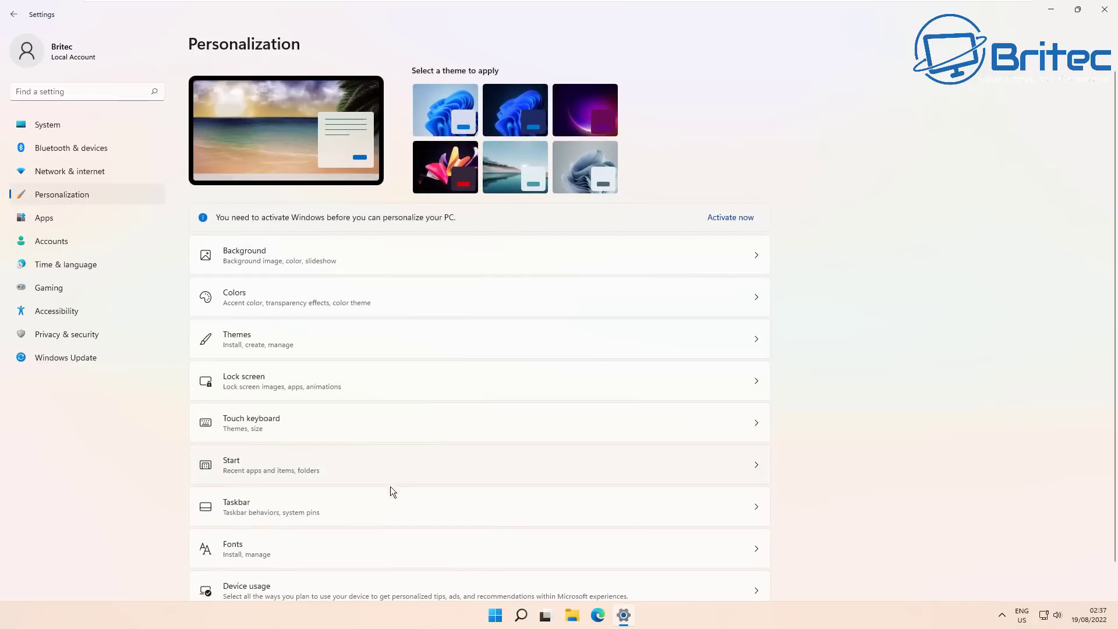
left_click(389, 513)
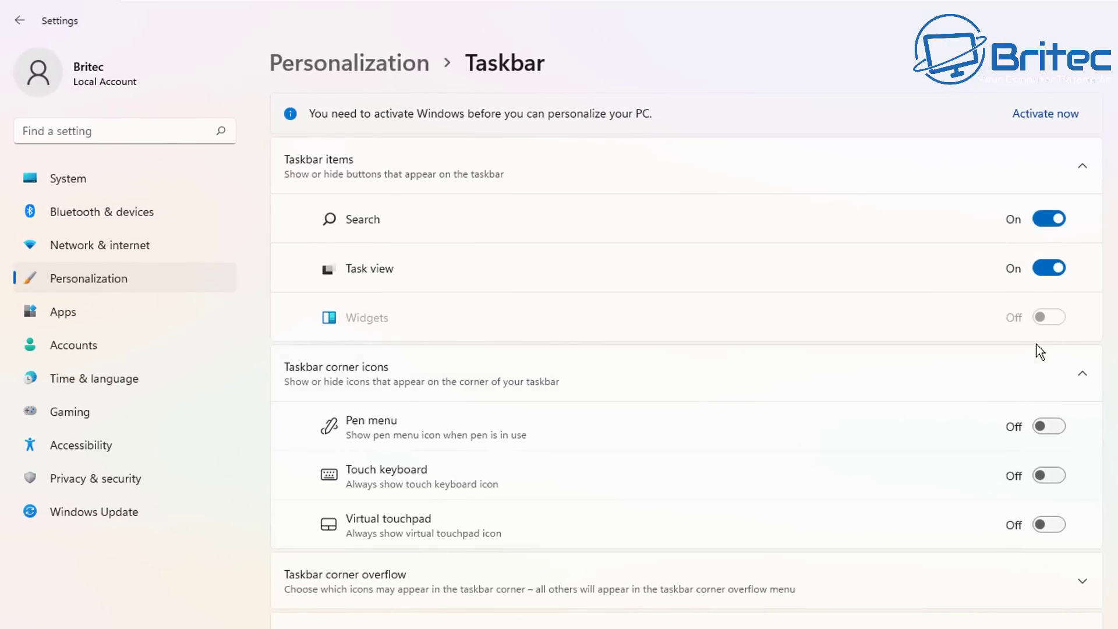
left_click(1103, 10)
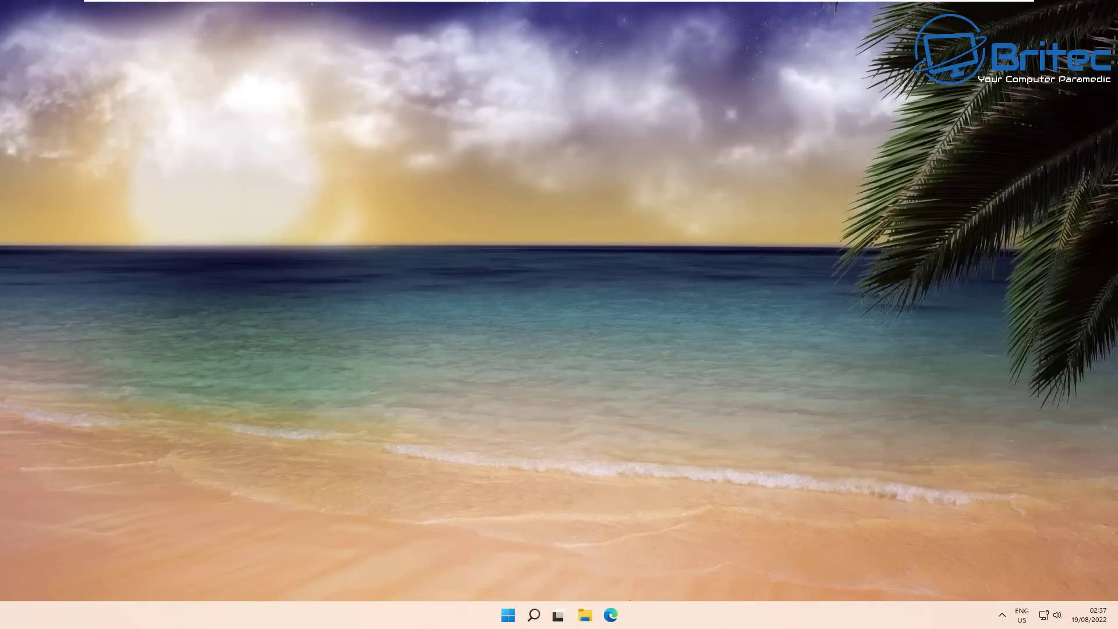
- Open the Apps & features list in Settings and uninstall Feedback Hub
left_click(508, 617)
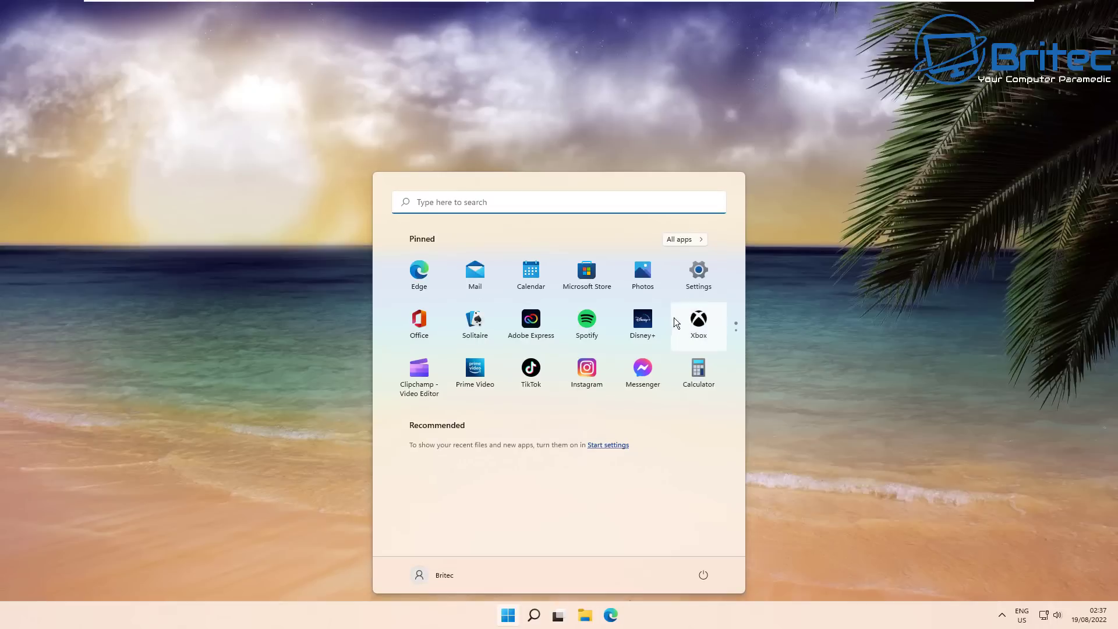
left_click(698, 276)
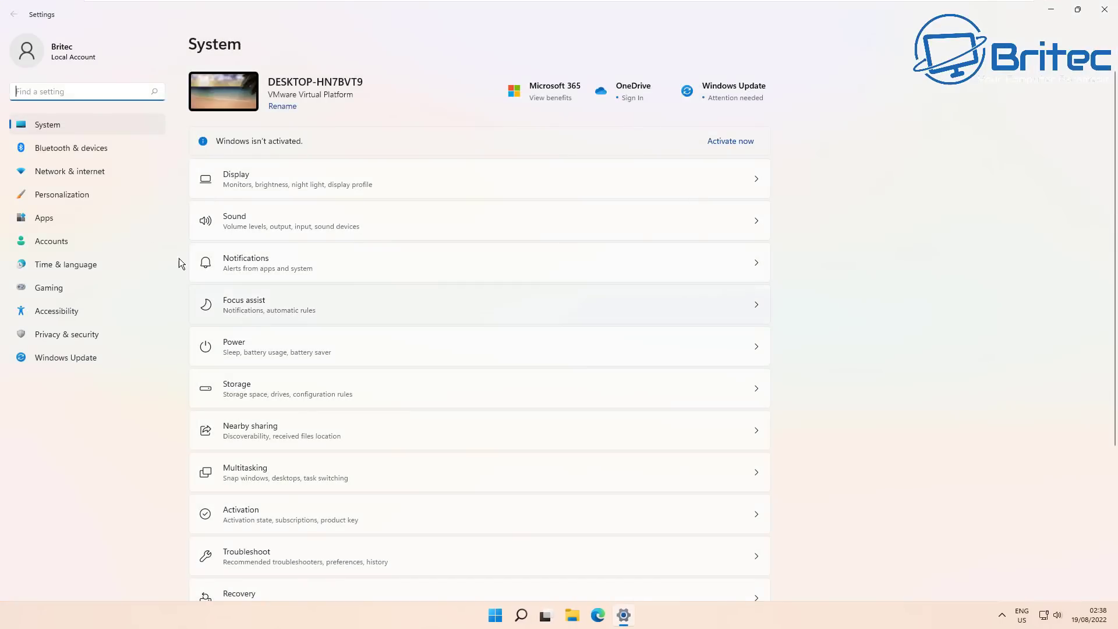
left_click(89, 218)
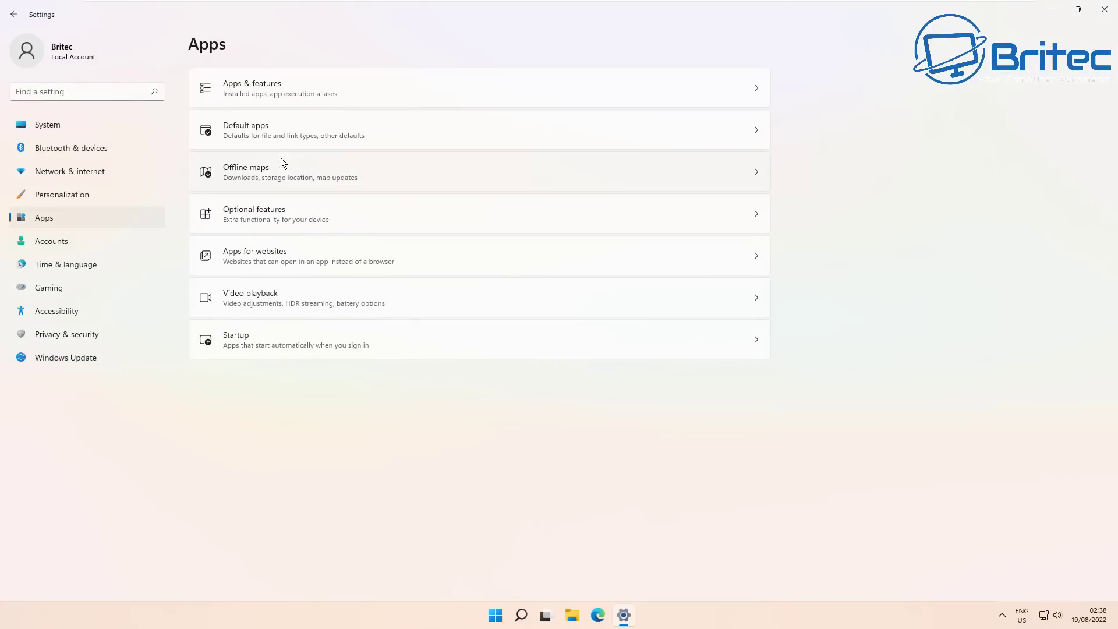
left_click(394, 92)
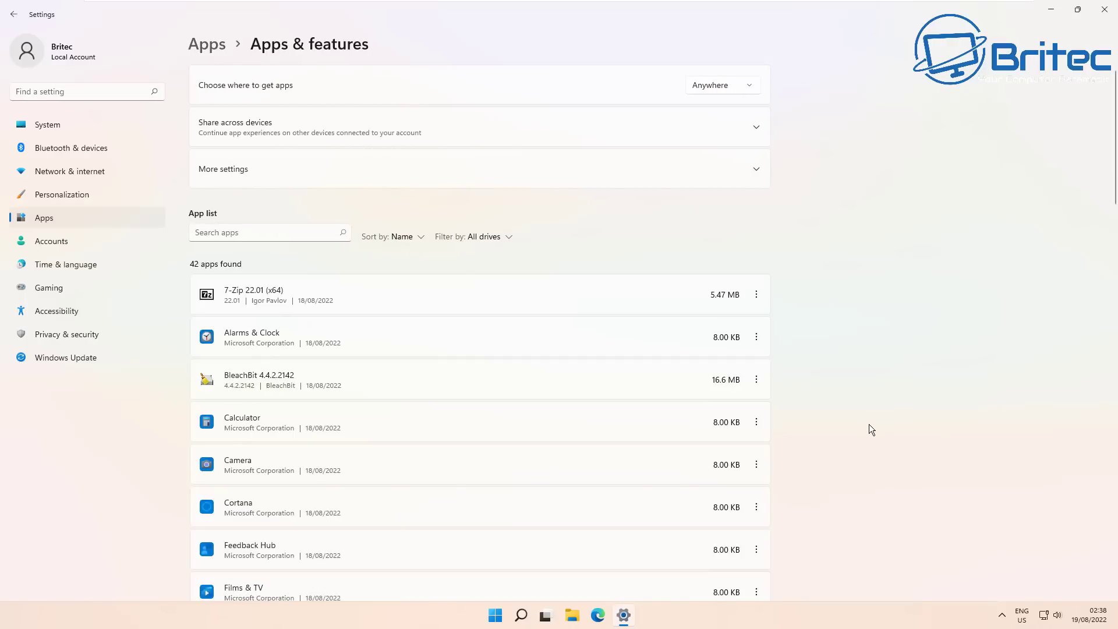
scroll(869, 425, "down", 5)
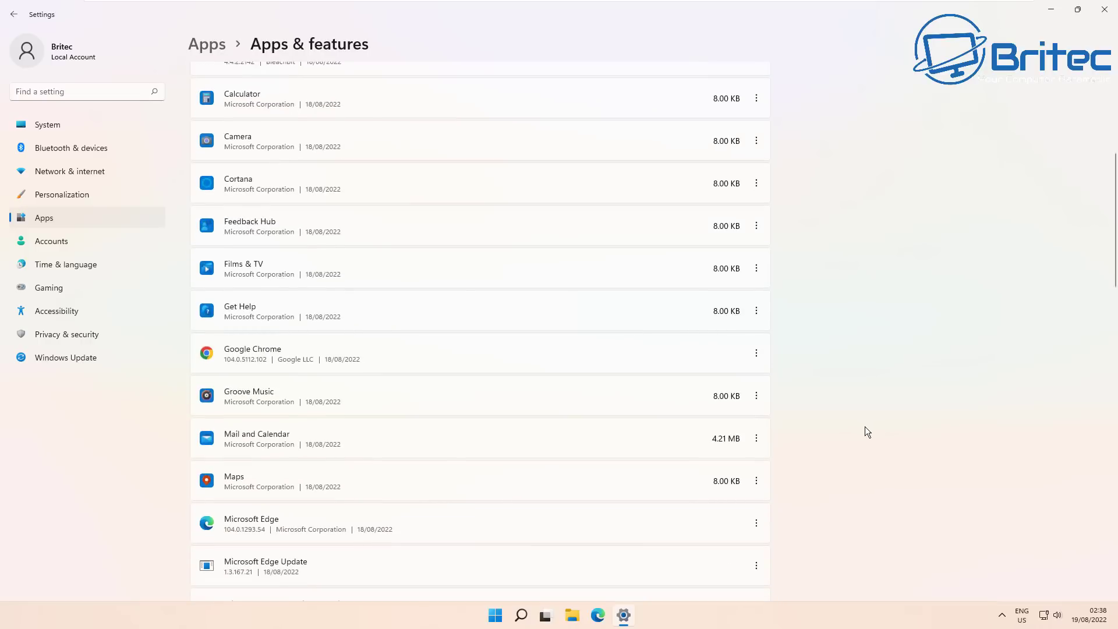
left_click(756, 228)
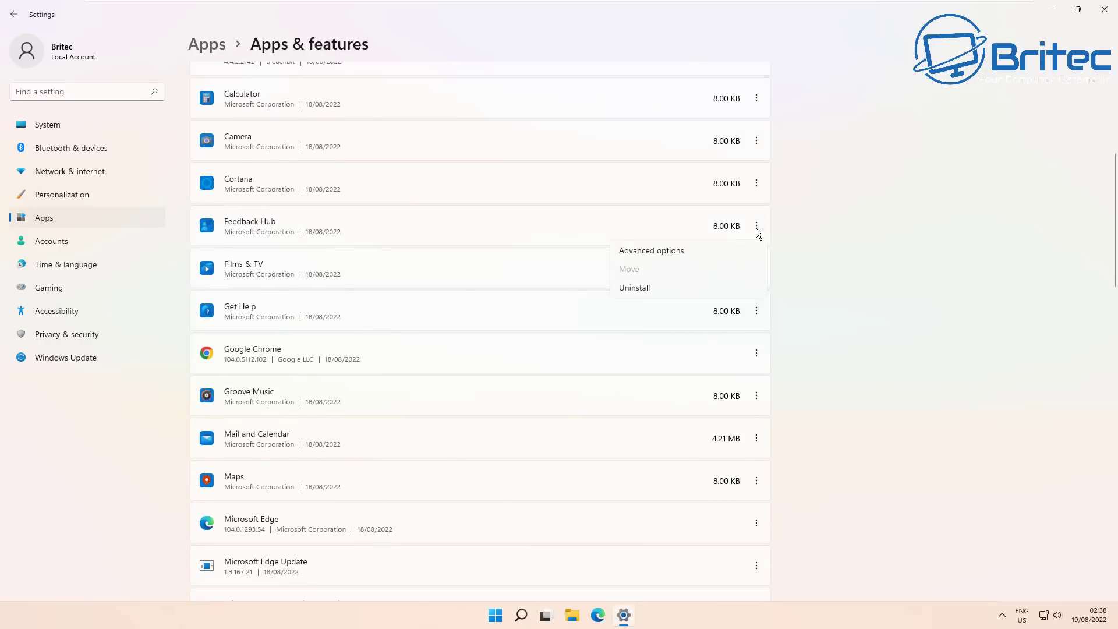
left_click(646, 288)
left_click(745, 291)
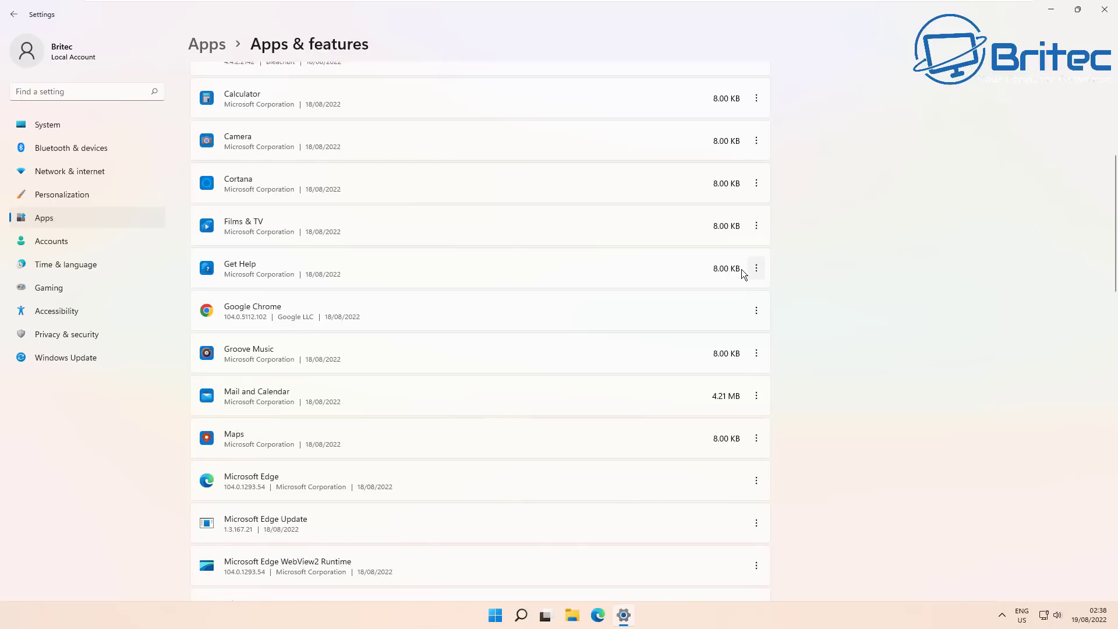
- Check whether the Get Help and Maps apps offer an uninstall option
left_click(757, 269)
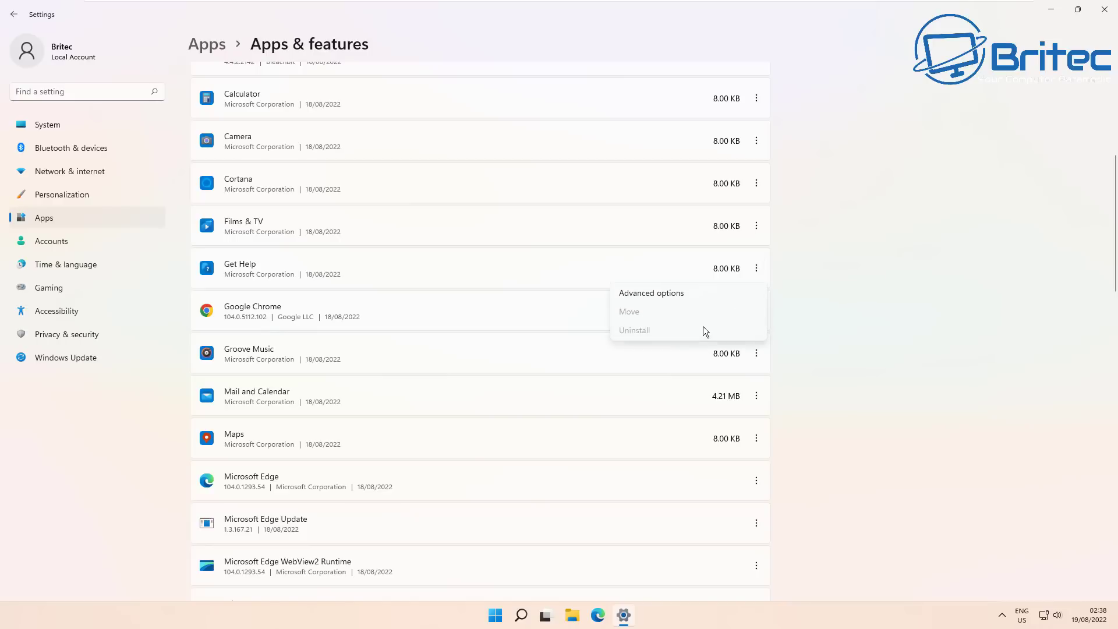
left_click(733, 275)
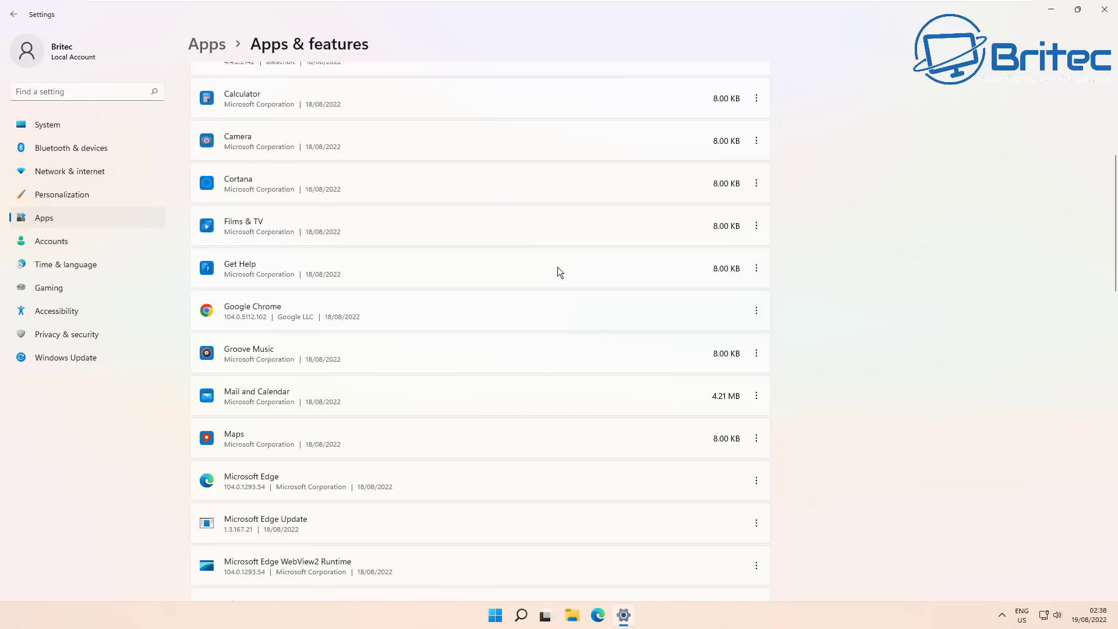
scroll(674, 422, "down", 3)
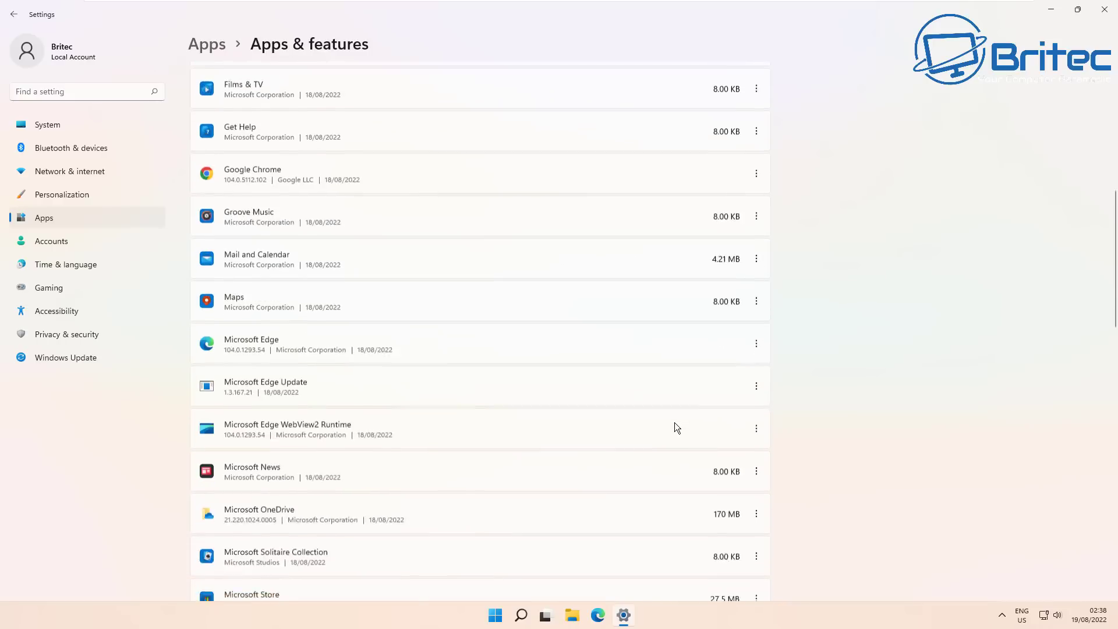
left_click(756, 278)
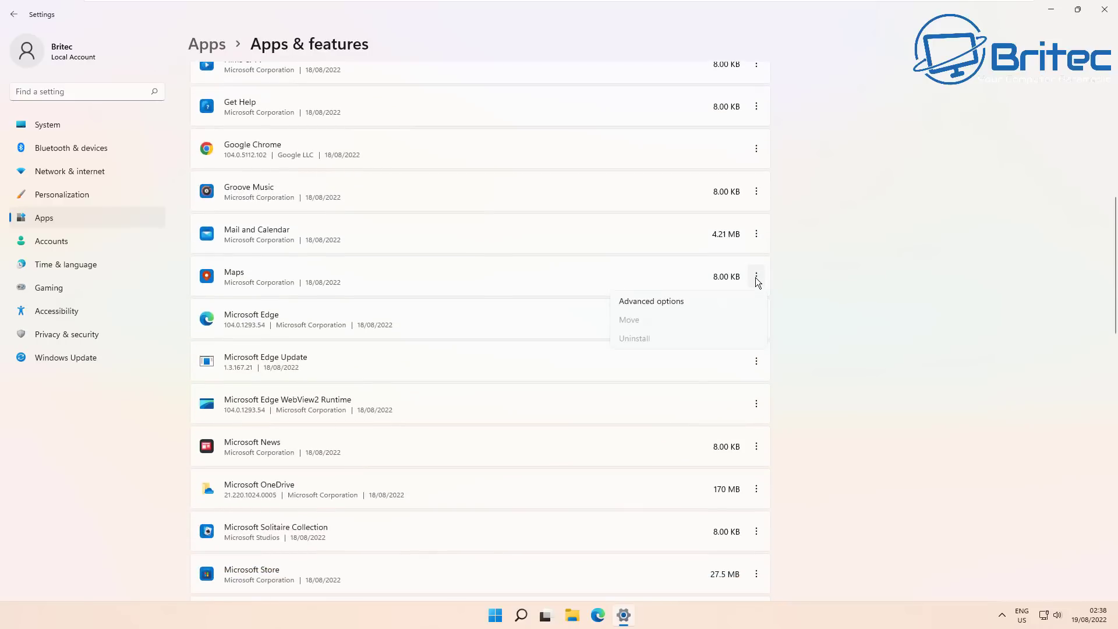
left_click(676, 278)
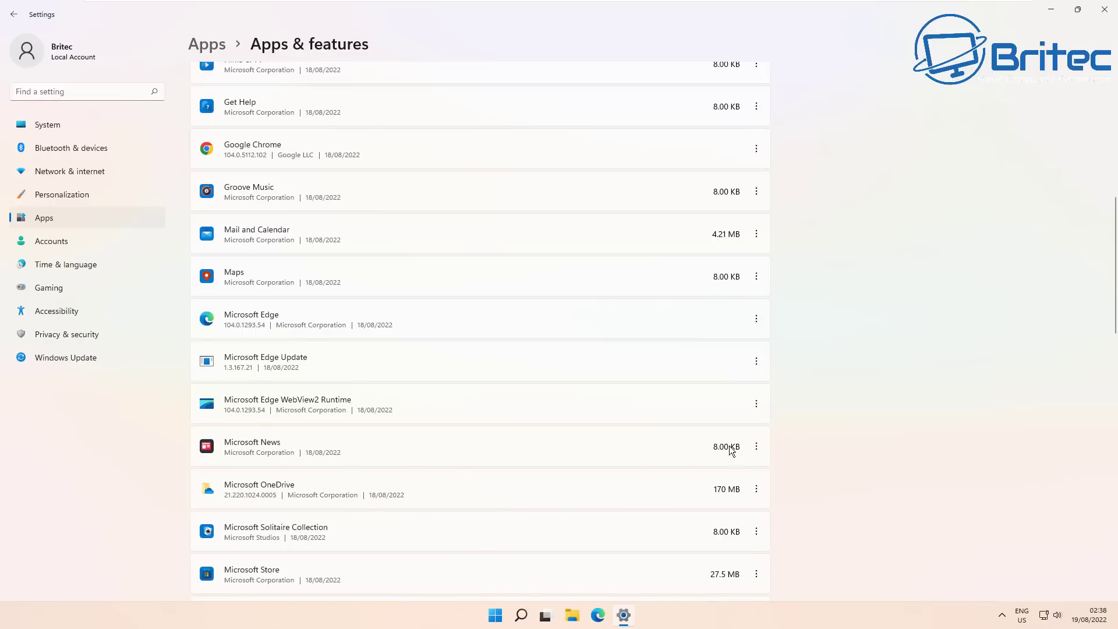
- Uninstall Microsoft News from the installed apps list and confirm its removal
left_click(757, 446)
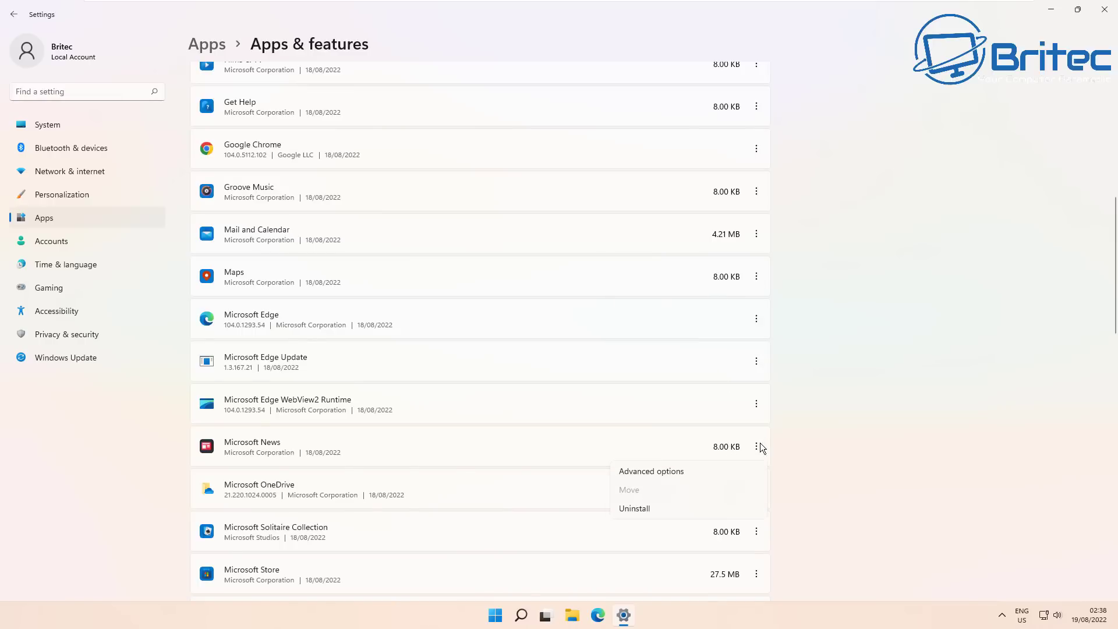
left_click(673, 509)
left_click(730, 508)
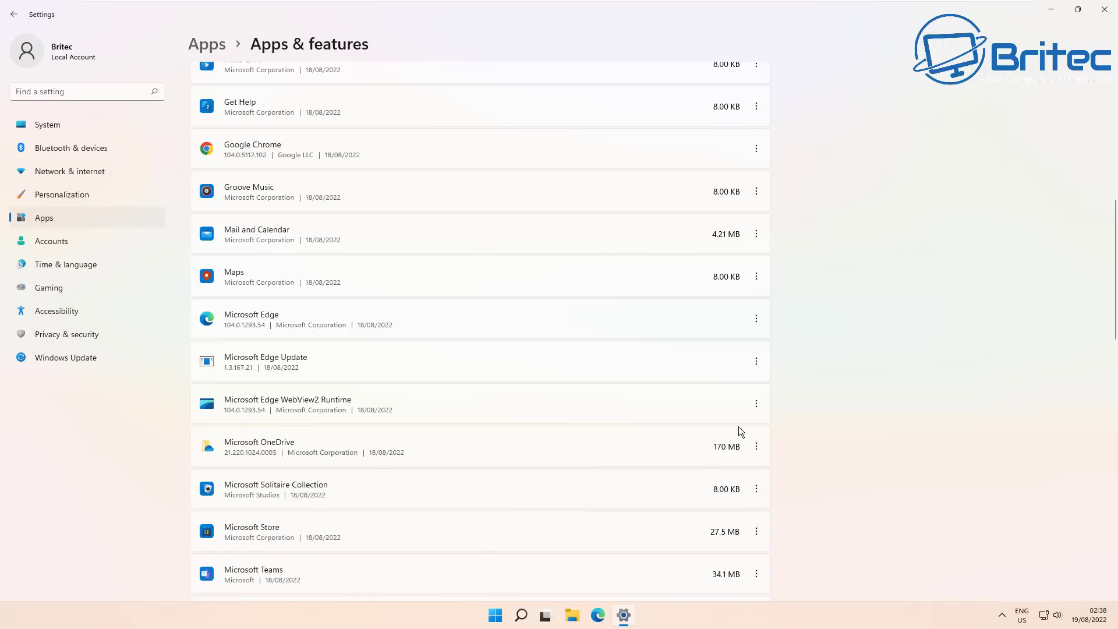
- Uninstall Microsoft Teams from the installed apps list and confirm its removal
scroll(738, 427, "down", 4)
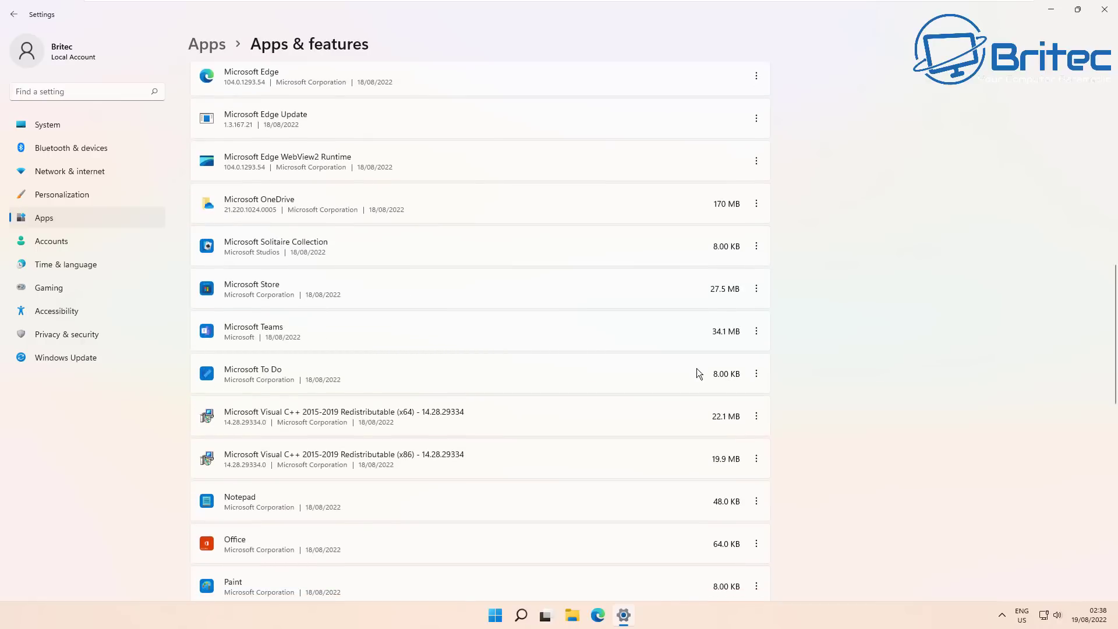
left_click(756, 329)
left_click(657, 393)
left_click(730, 393)
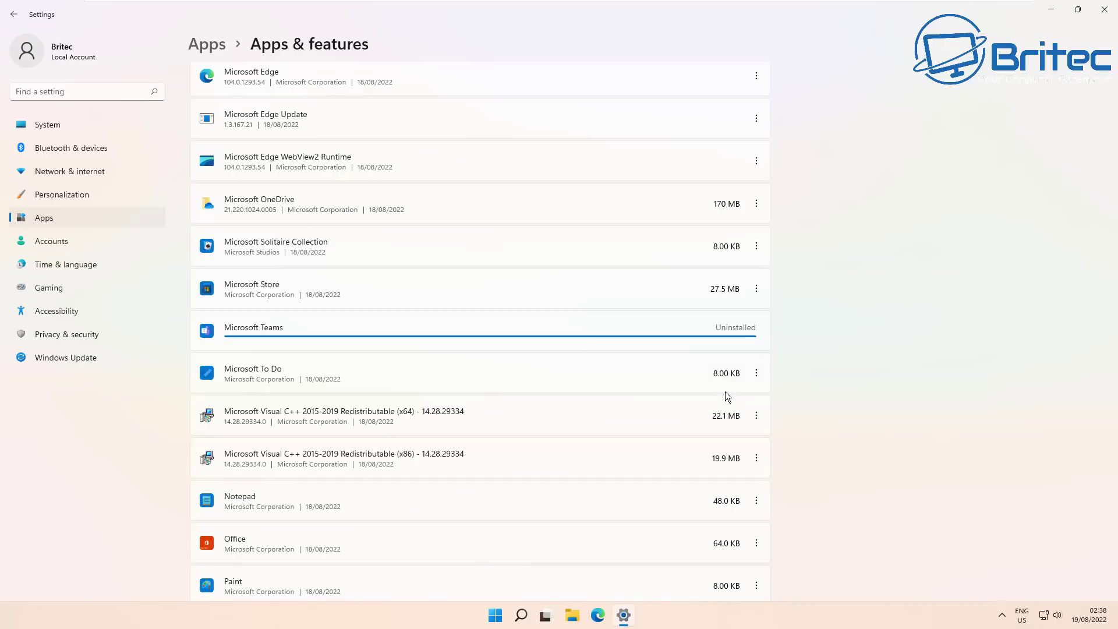
- Uninstall Microsoft To Do from the installed apps list and confirm its removal
left_click(755, 330)
left_click(664, 393)
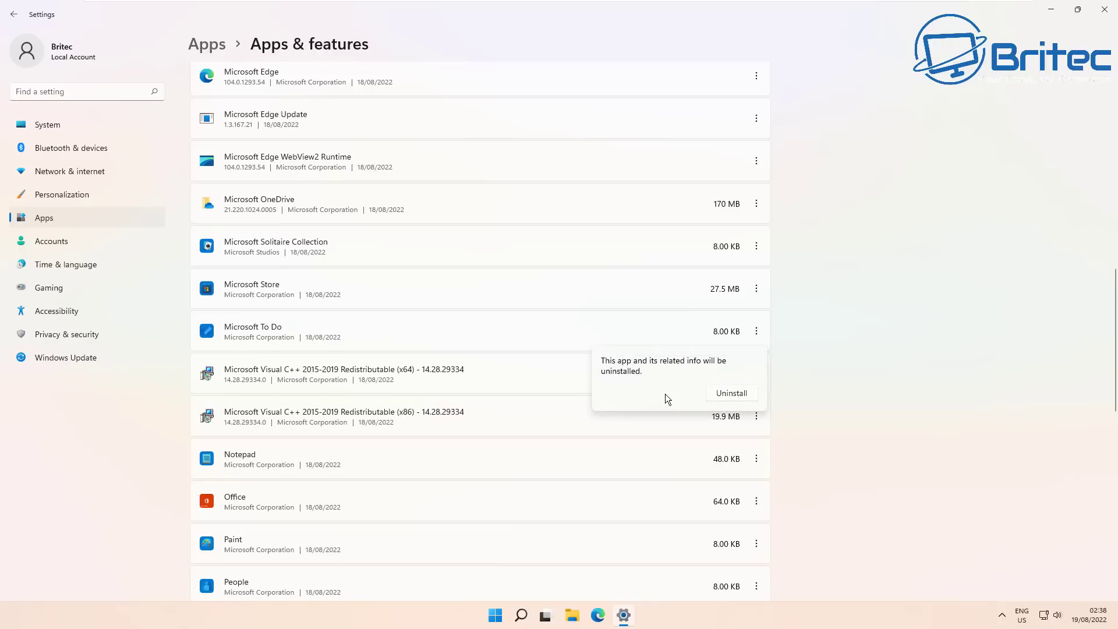
left_click(725, 393)
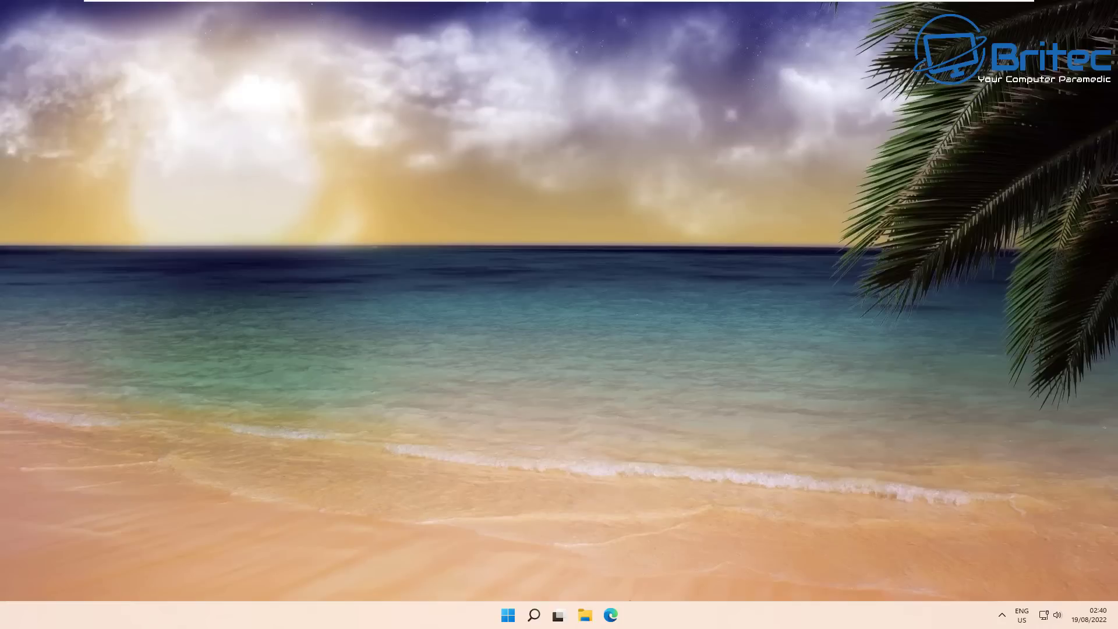
- Open the Local Group Policy Editor and go to the User Profiles folder under Computer Configuration, Administrative Templates, System
left_click(533, 615)
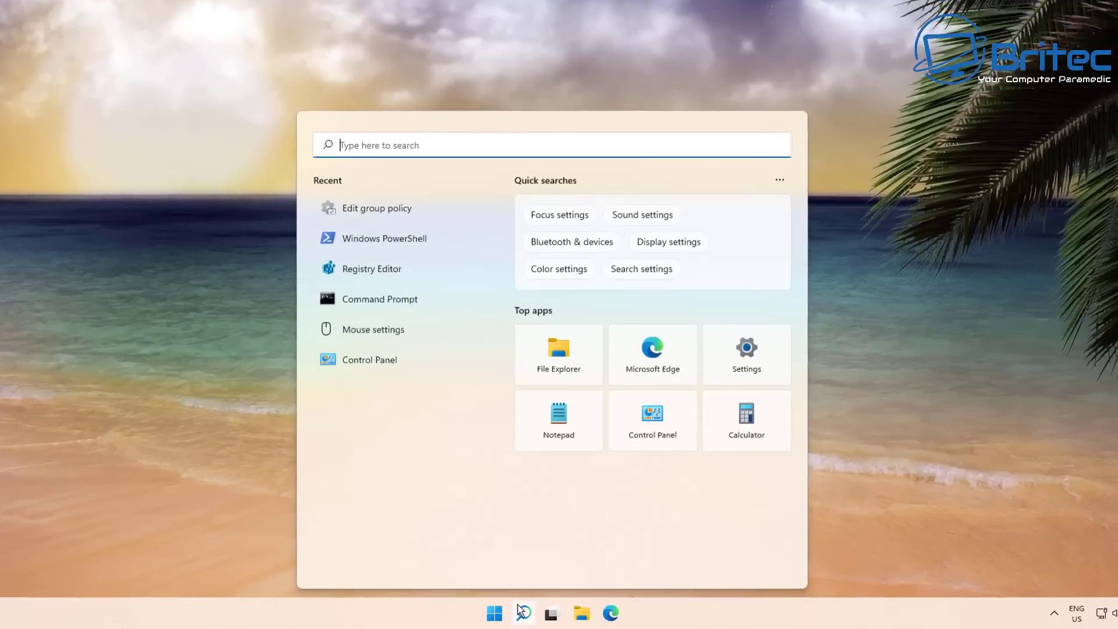
type("gpedit")
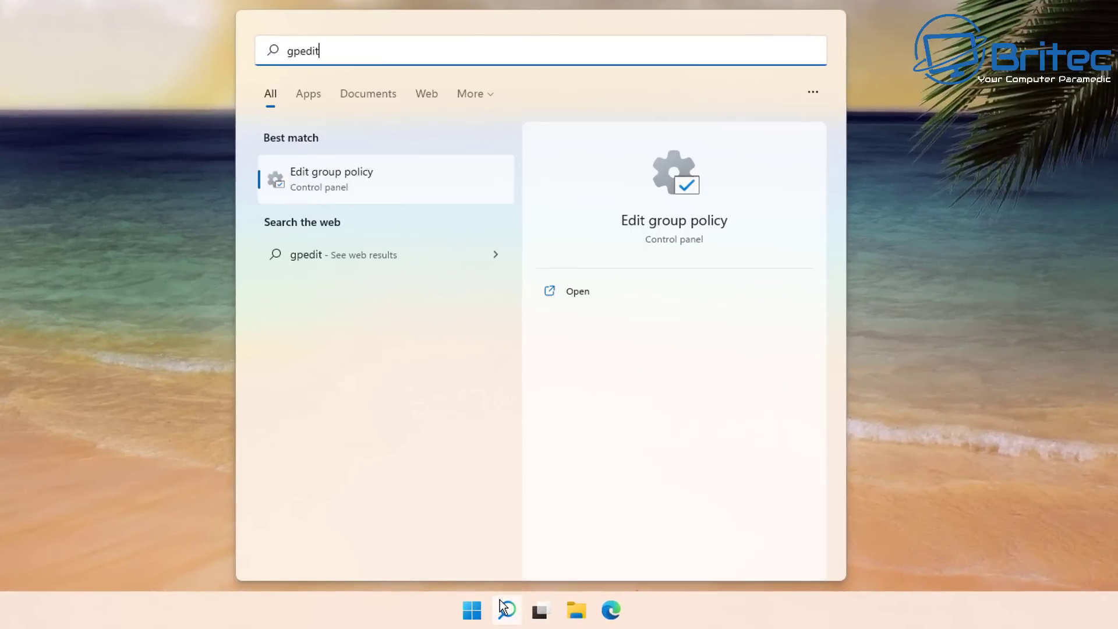
left_click(367, 175)
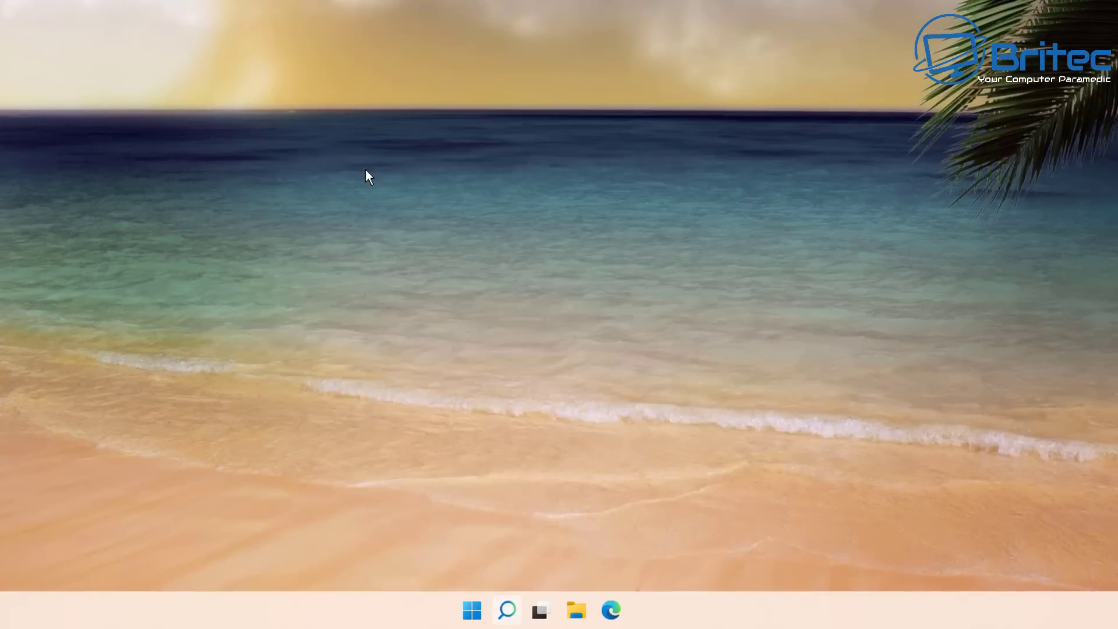
left_click(137, 152)
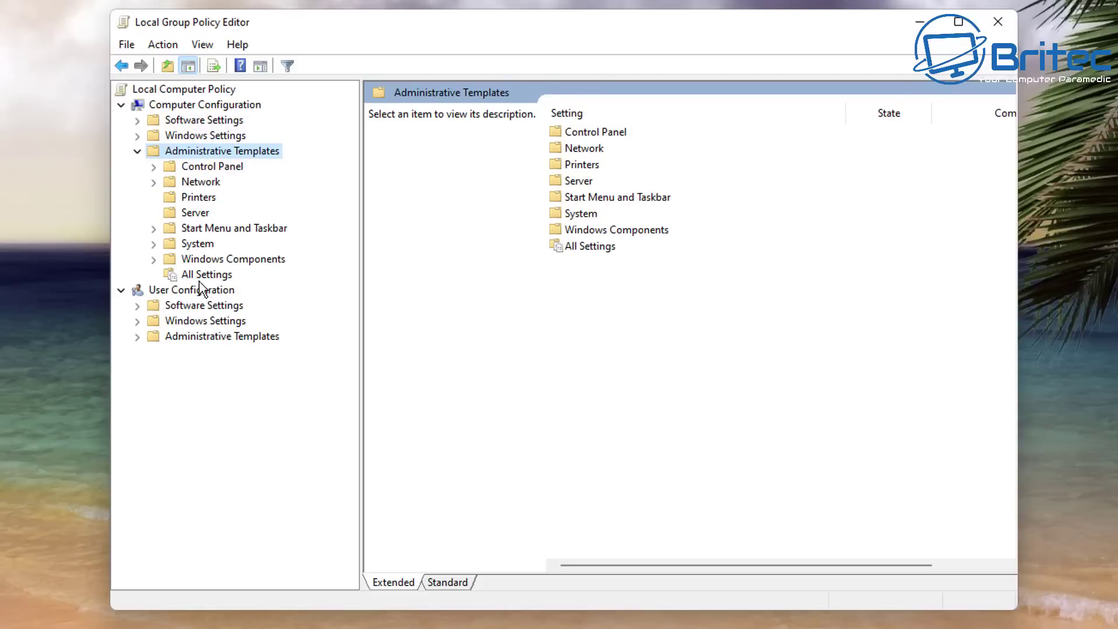
left_click(202, 245)
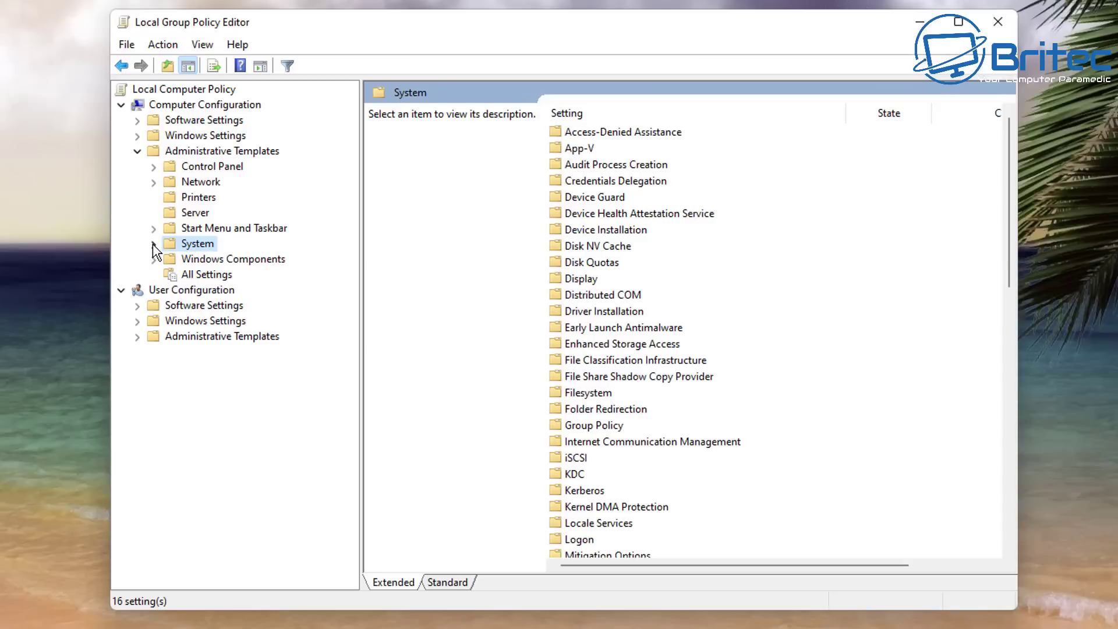
left_click(153, 244)
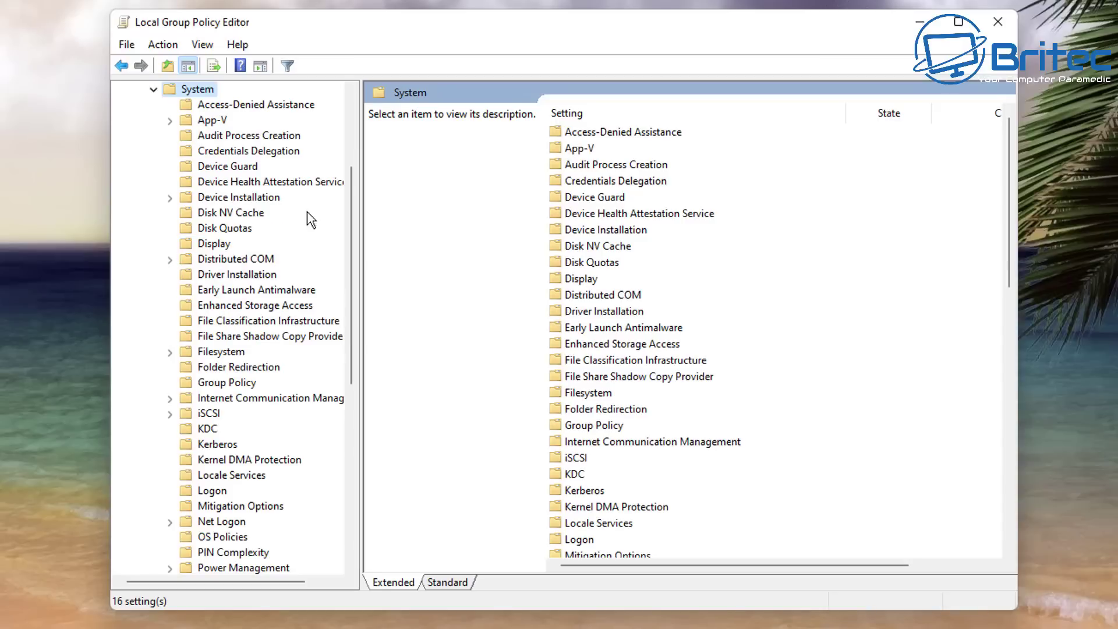
scroll(245, 466, "down", 7)
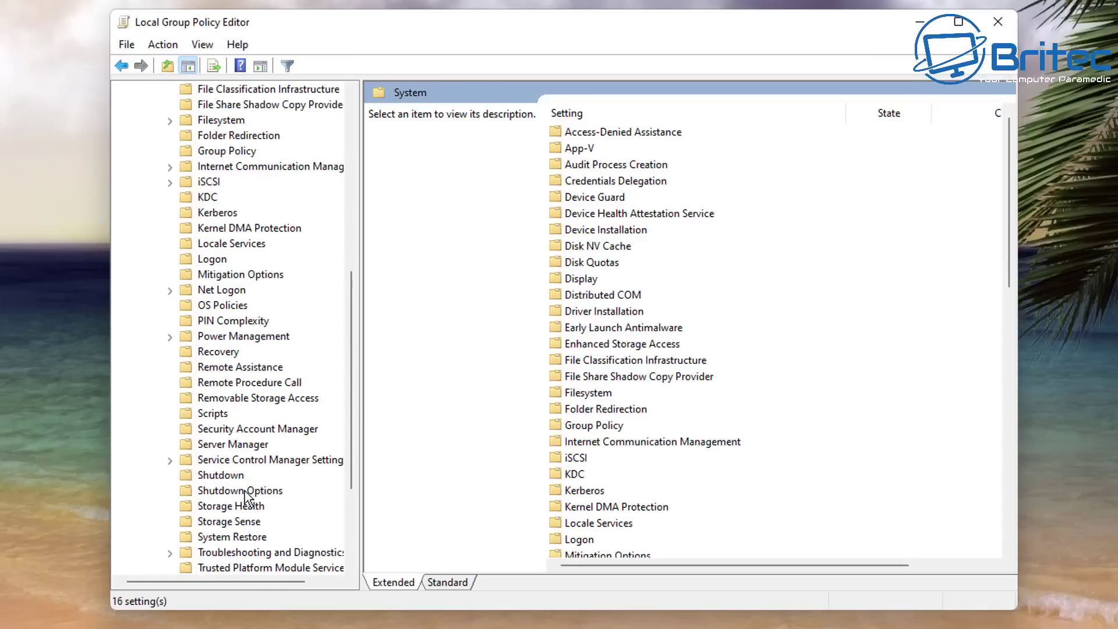
left_click(239, 491)
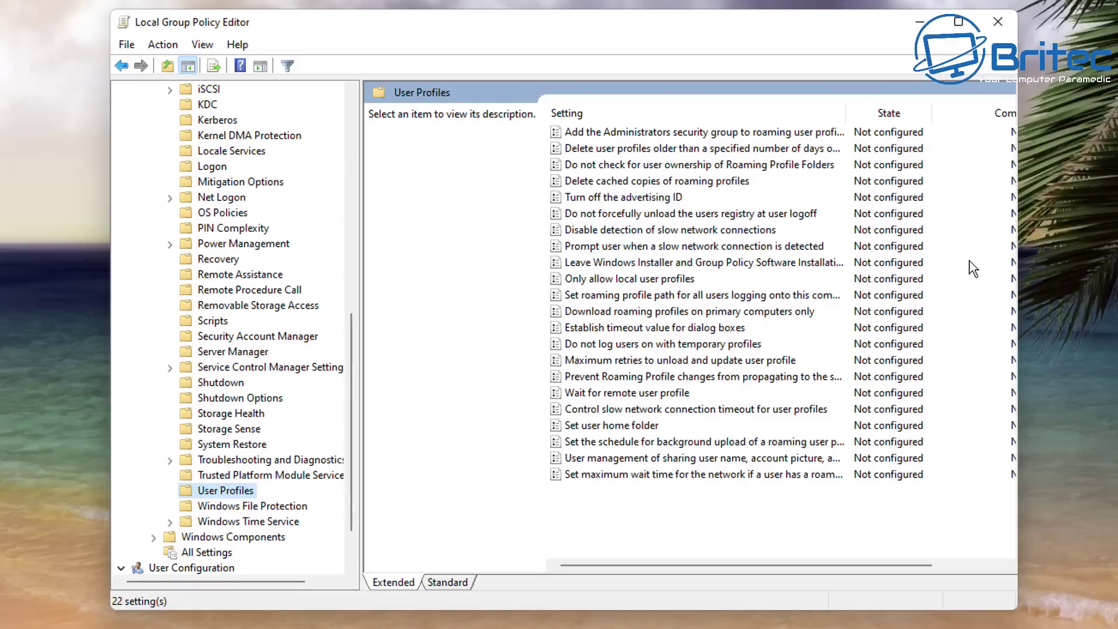
- Set the "Turn off the advertising ID" policy to Enabled, then apply and close it
left_click(623, 198)
left_click_drag(1017, 225, 1098, 227)
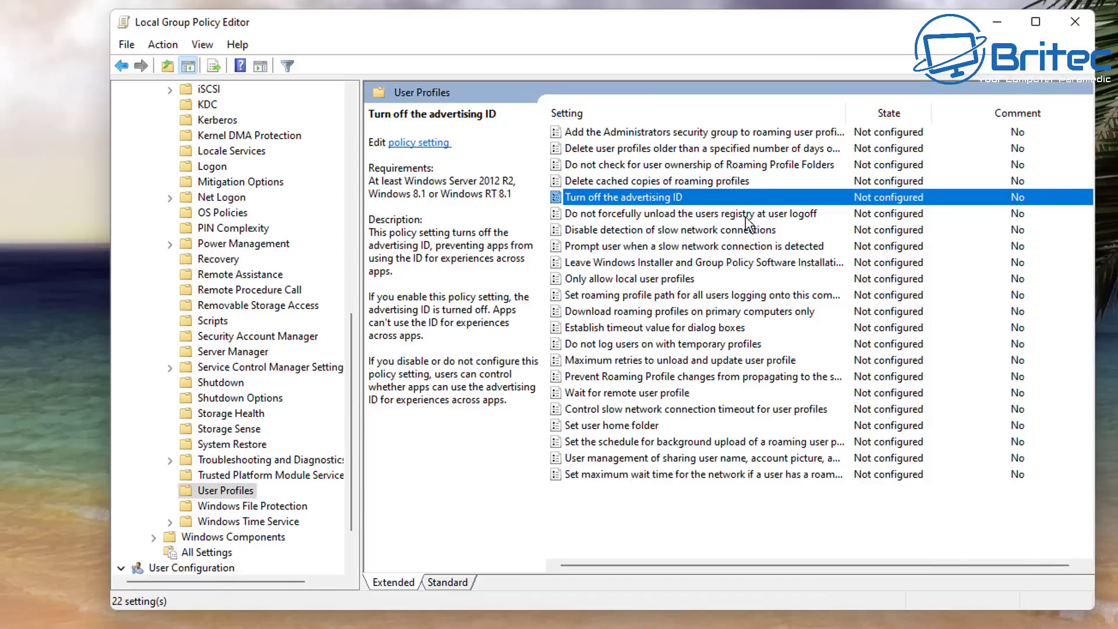
double_click(660, 198)
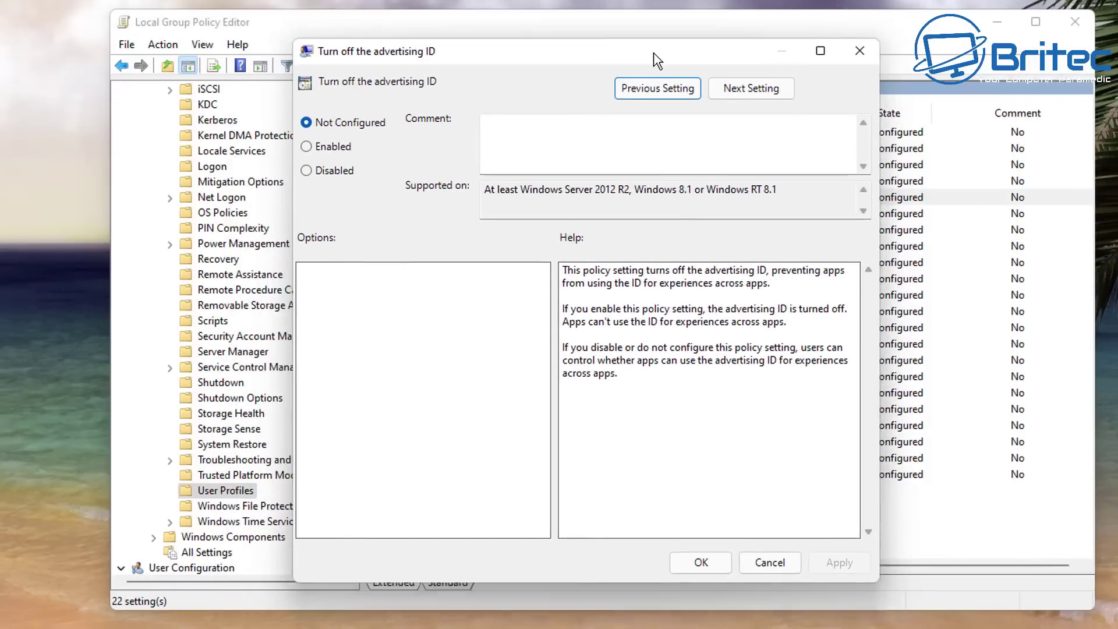
left_click_drag(657, 59, 663, 44)
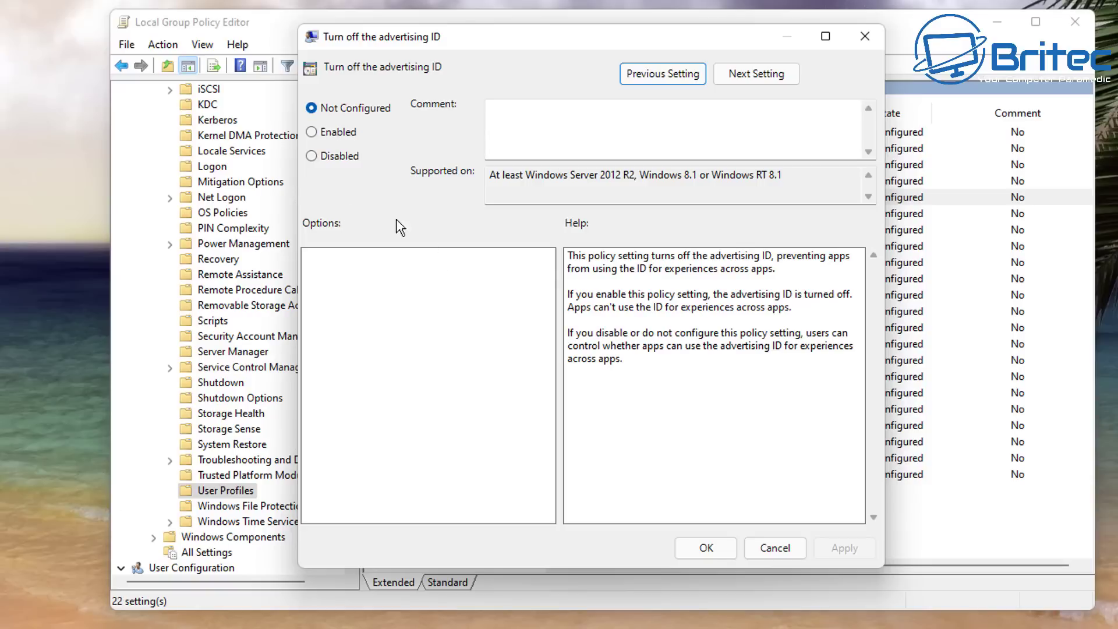
left_click(312, 133)
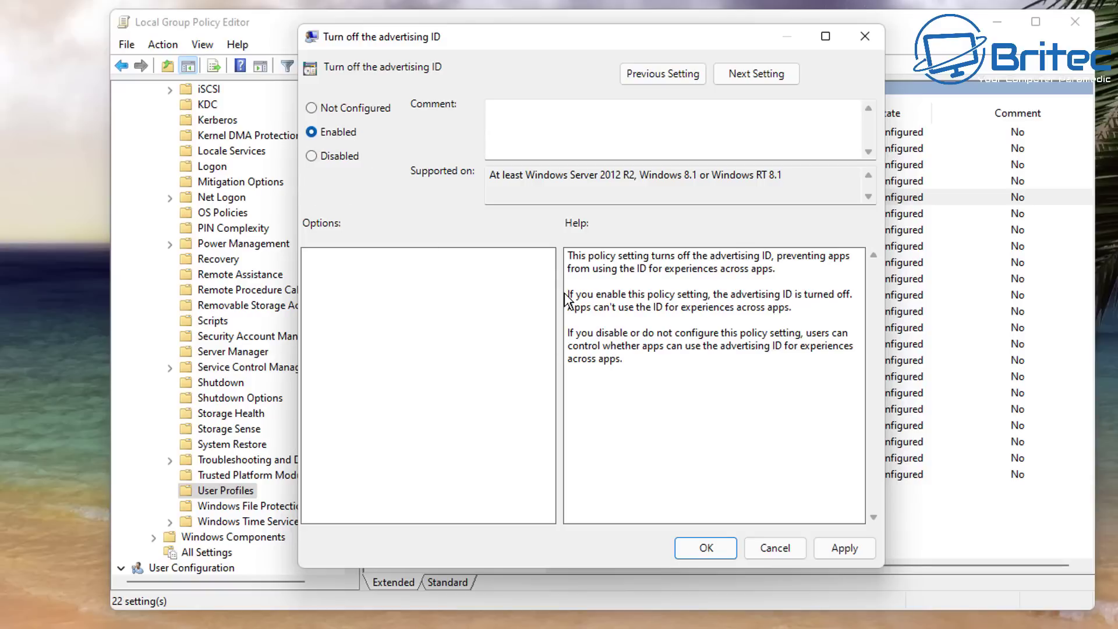
left_click(844, 548)
left_click(715, 555)
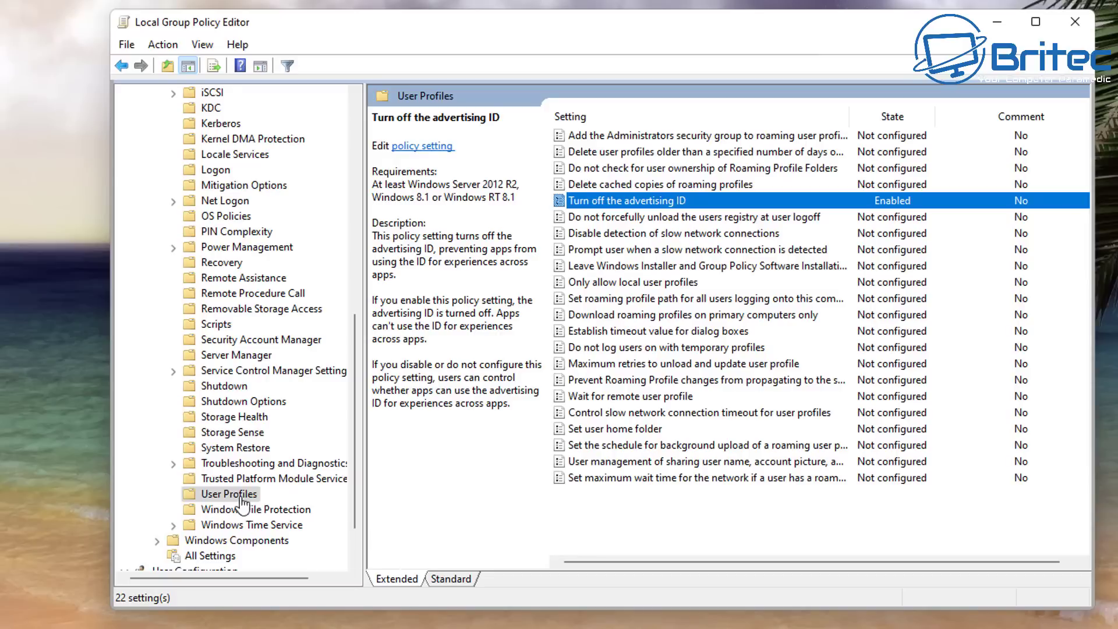
scroll(274, 413, "up", 4)
scroll(274, 413, "up", 5)
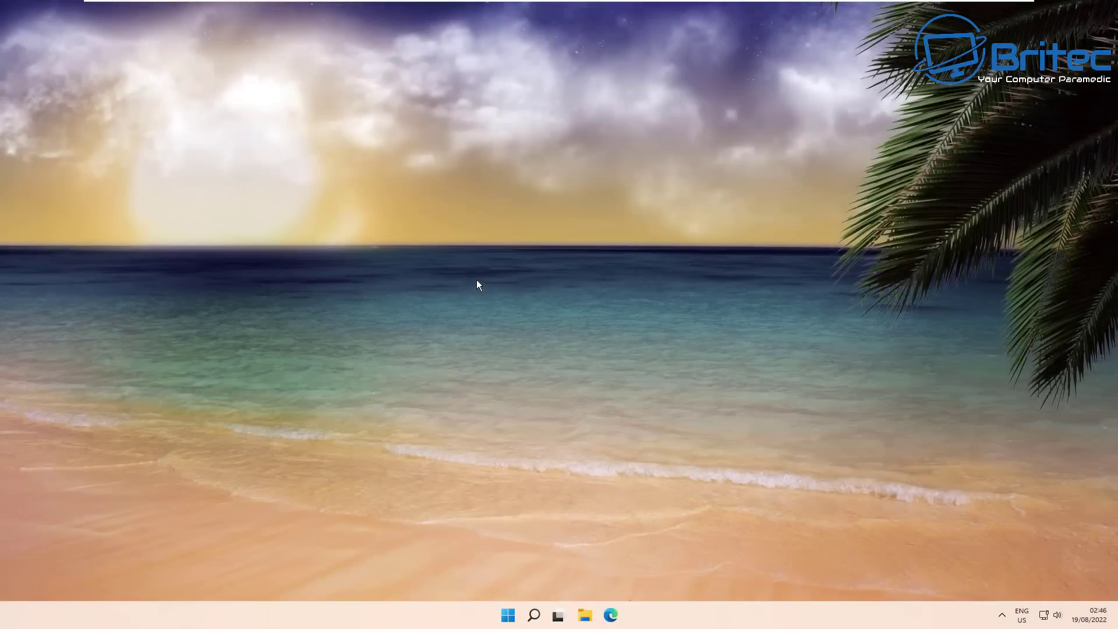
- Examine the entries of the default desktop context menu and dismiss it
right_click(478, 281)
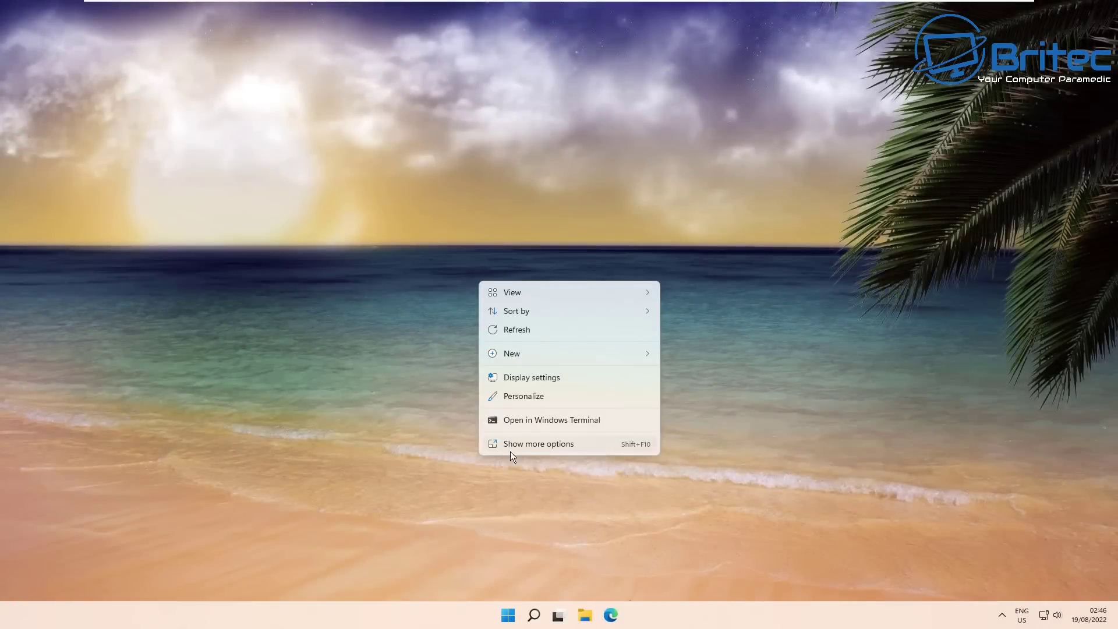
left_click(460, 324)
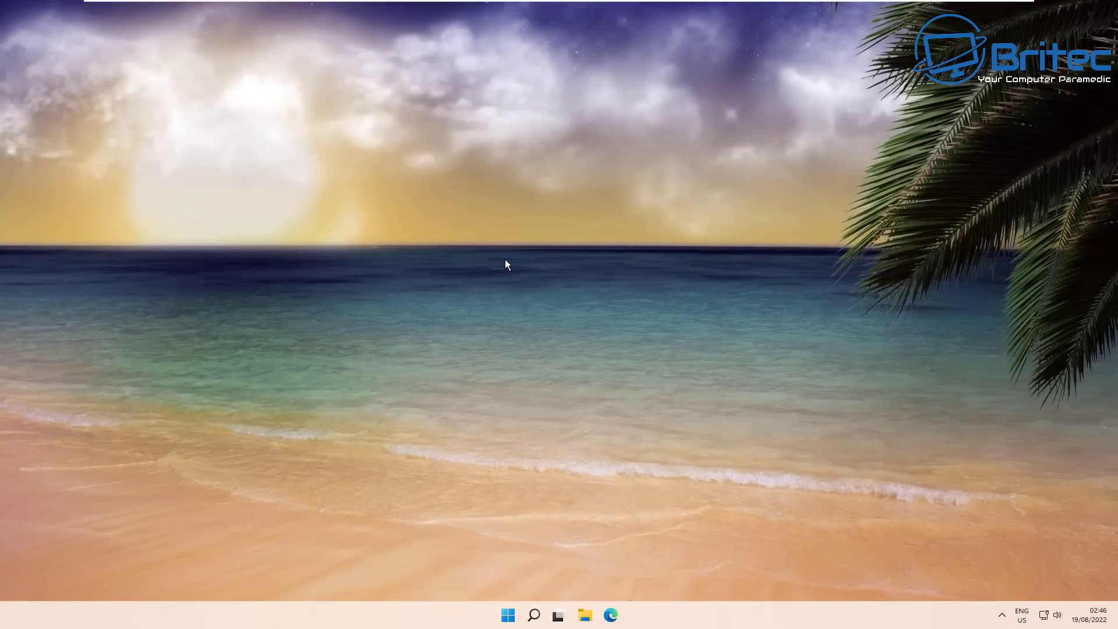
right_click(517, 254)
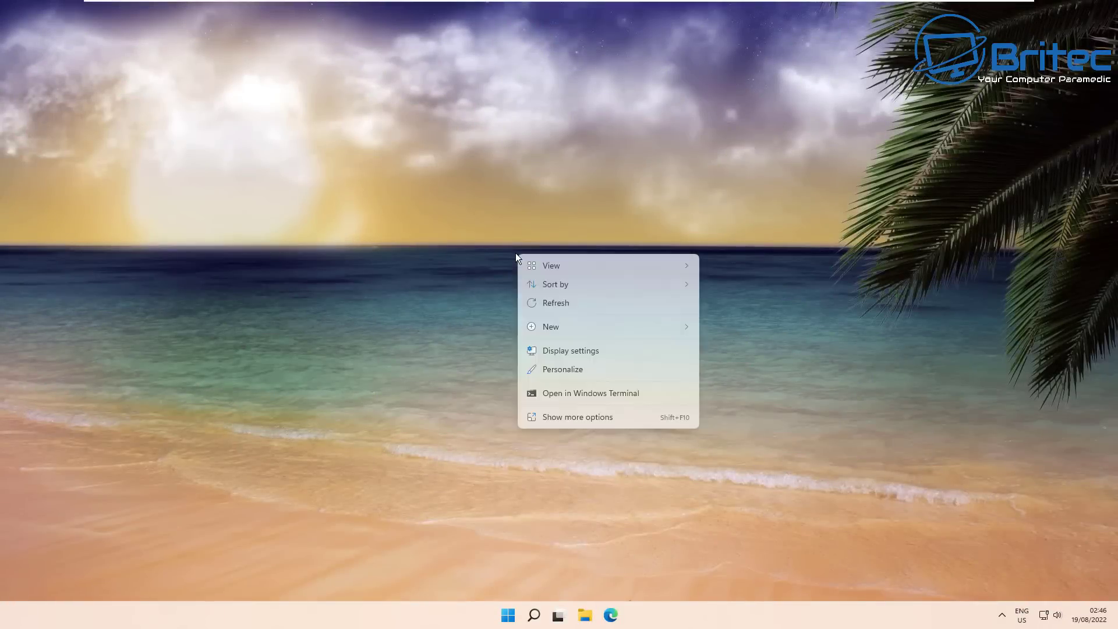
left_click(487, 338)
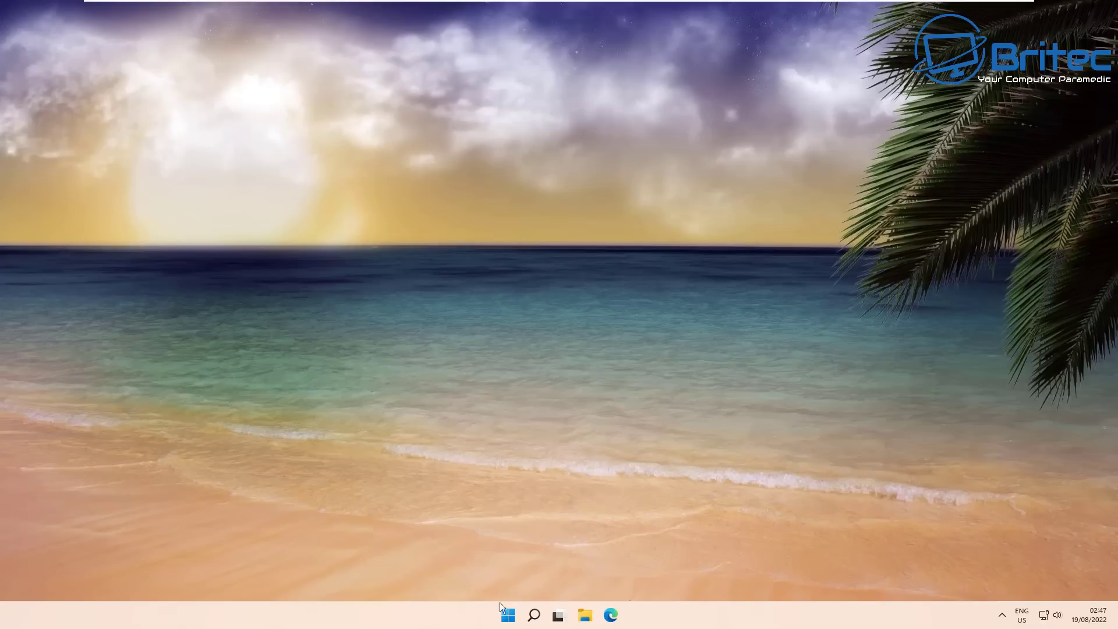
- Search for regedit, open the Registry Editor and allow it to make changes to the device
left_click(534, 615)
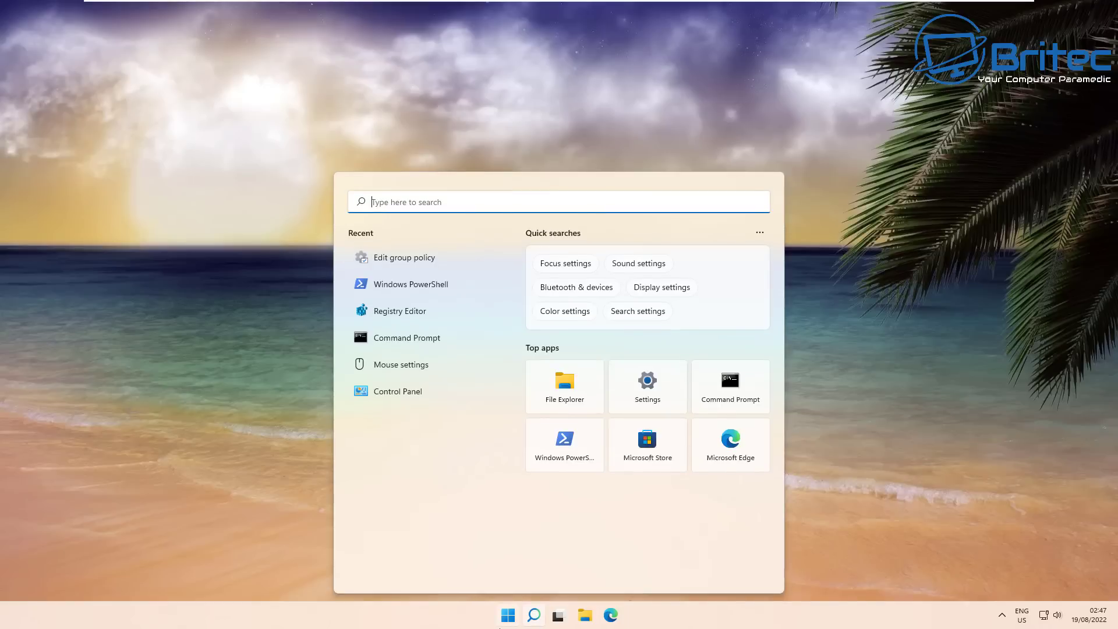
type("re")
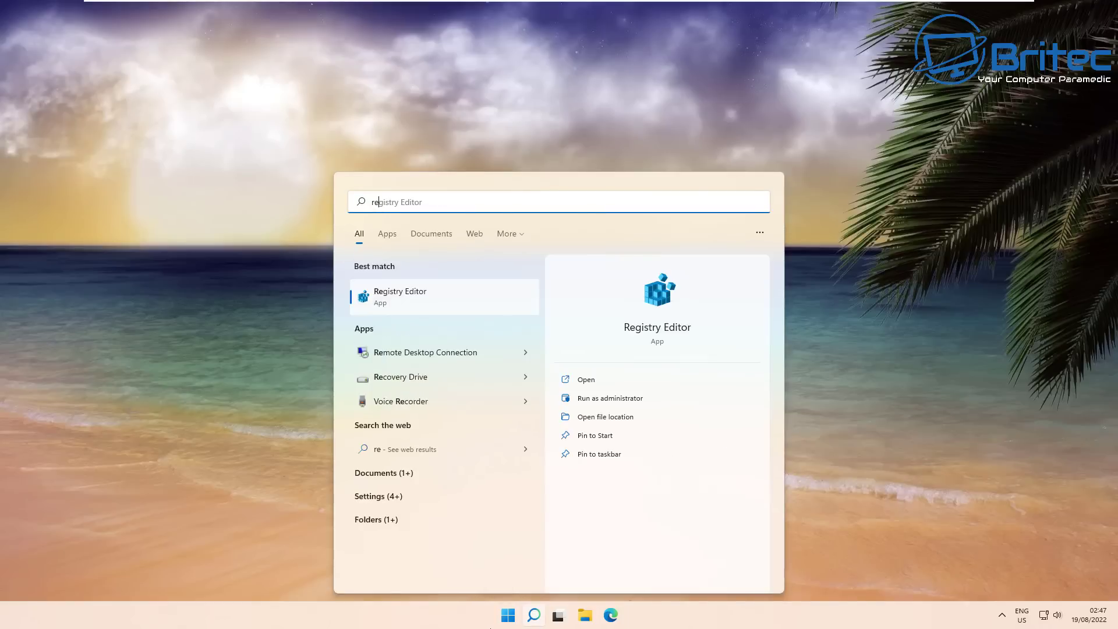
type("gedit")
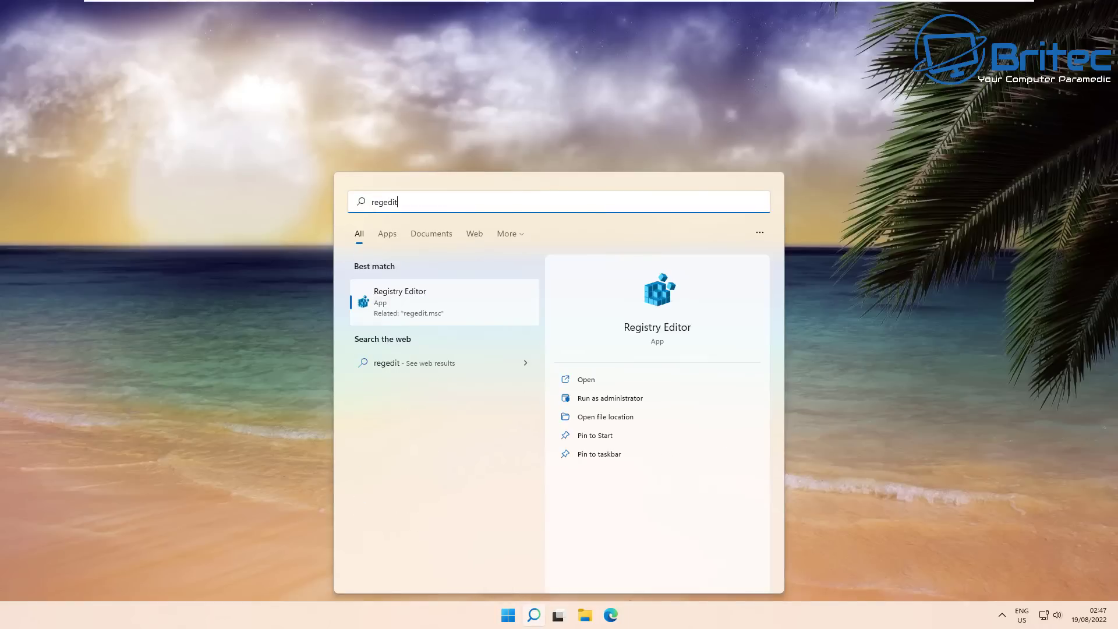
key("Return")
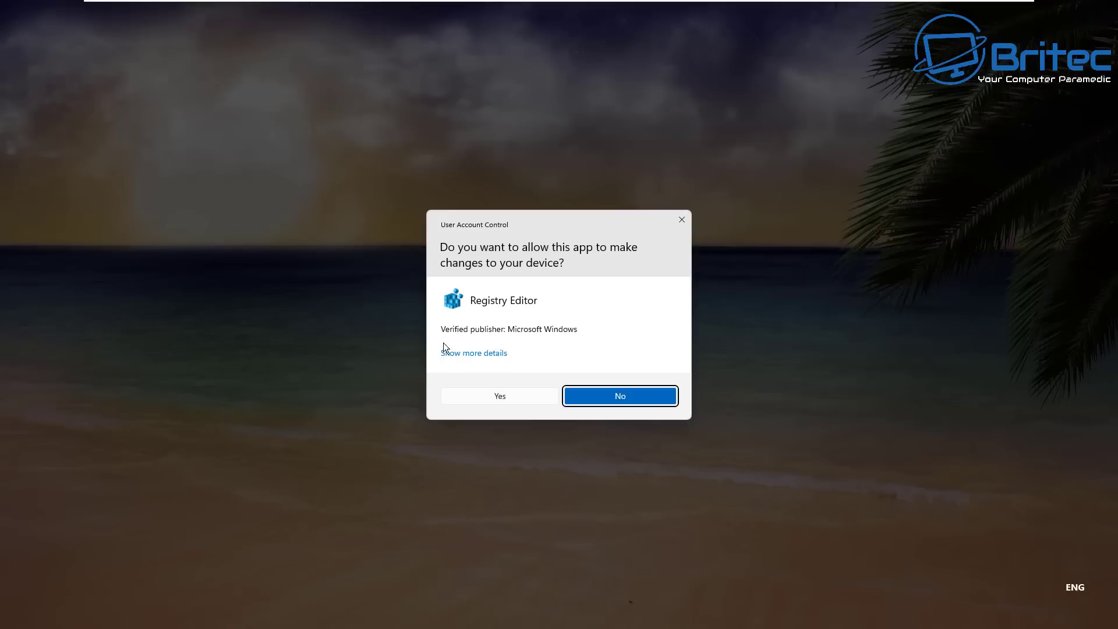
left_click(526, 400)
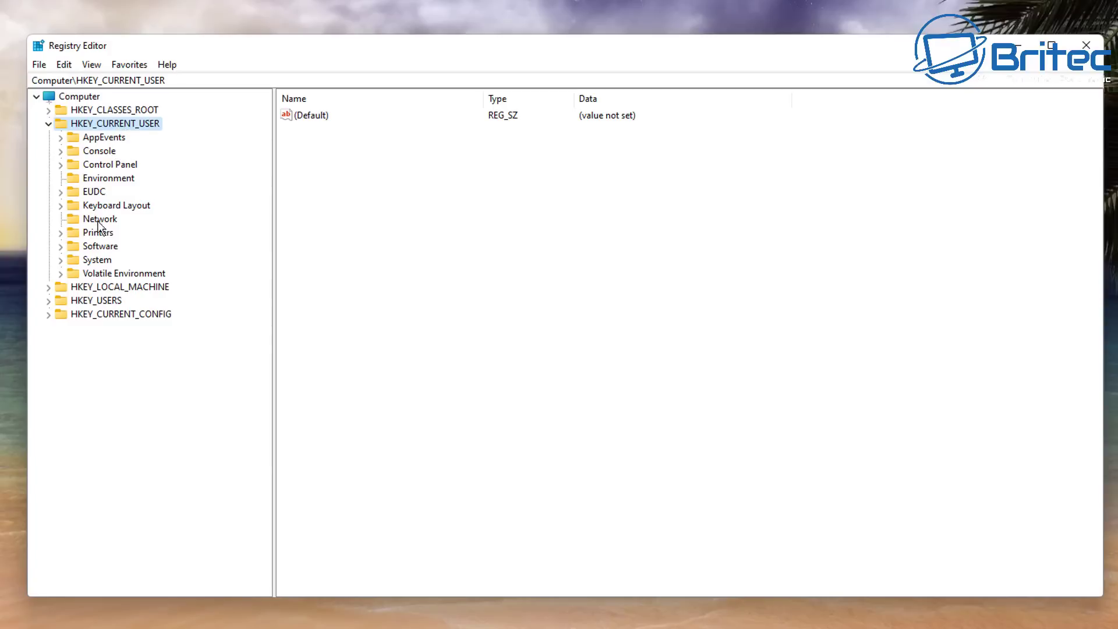
- Go to the registry key HKEY_CURRENT_USER\Software\Classes\CLSID
left_click(99, 247)
left_click(61, 247)
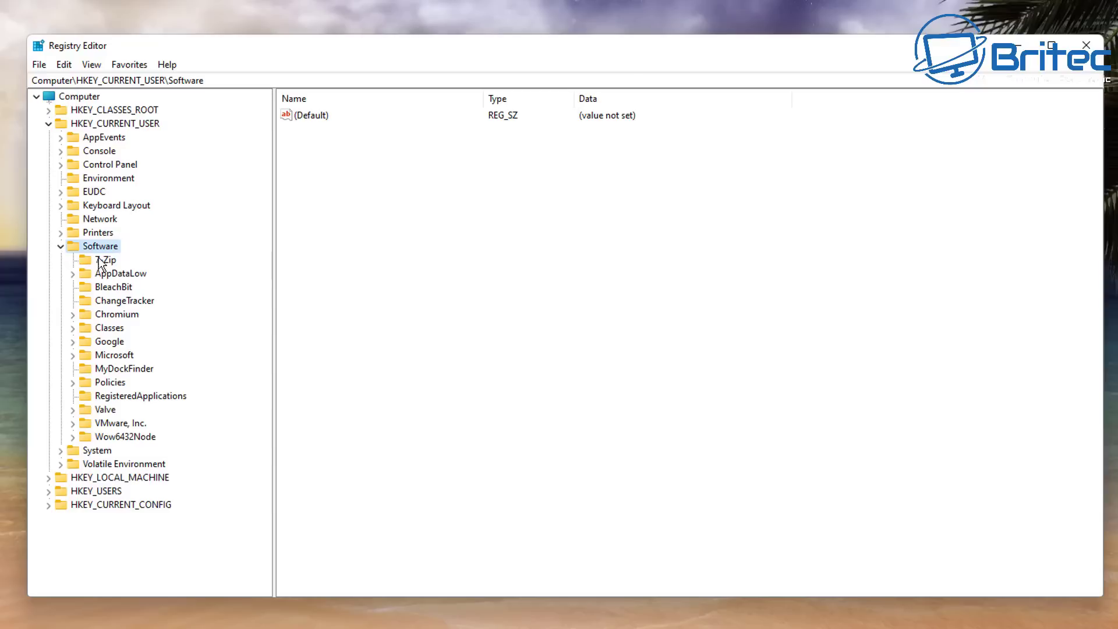
left_click(118, 329)
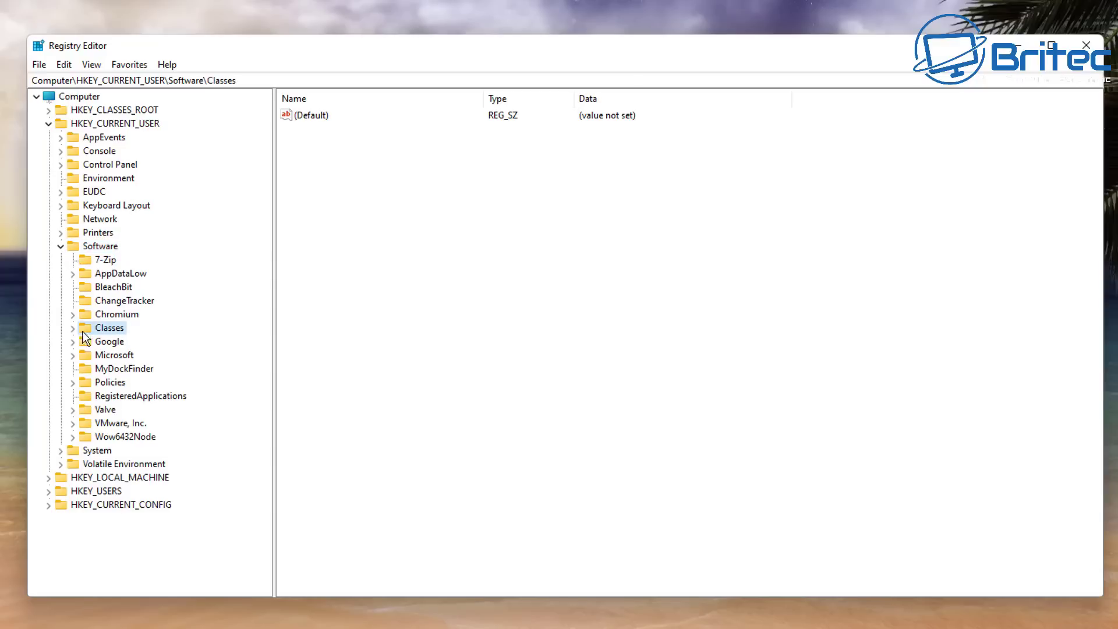
left_click(72, 329)
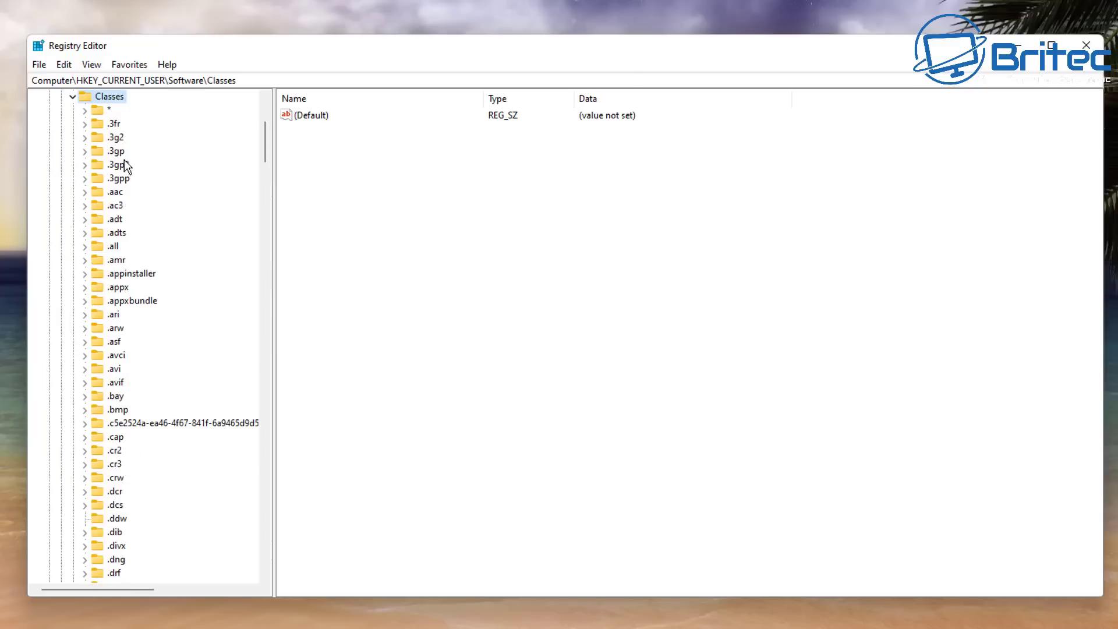
scroll(147, 446, "down", 14)
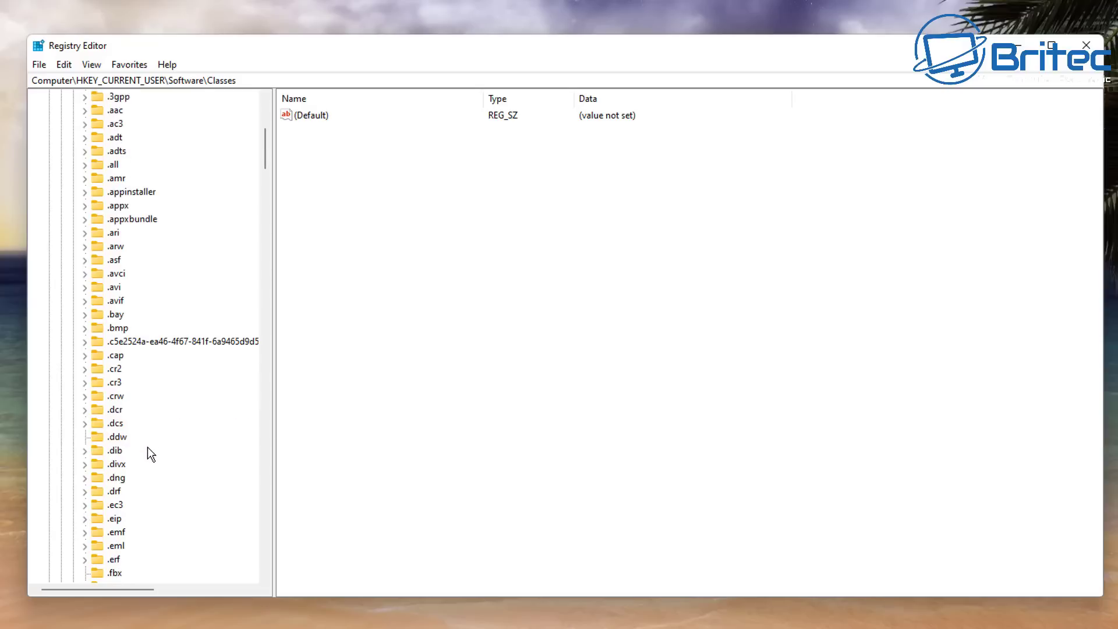
scroll(148, 449, "down", 10)
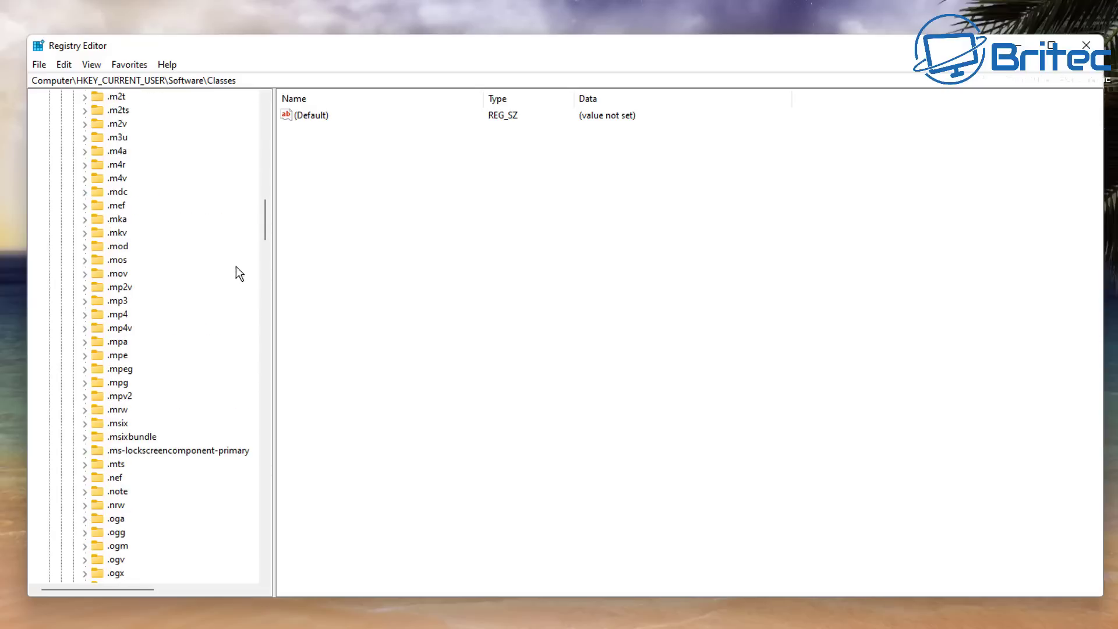
left_click_drag(265, 223, 260, 438)
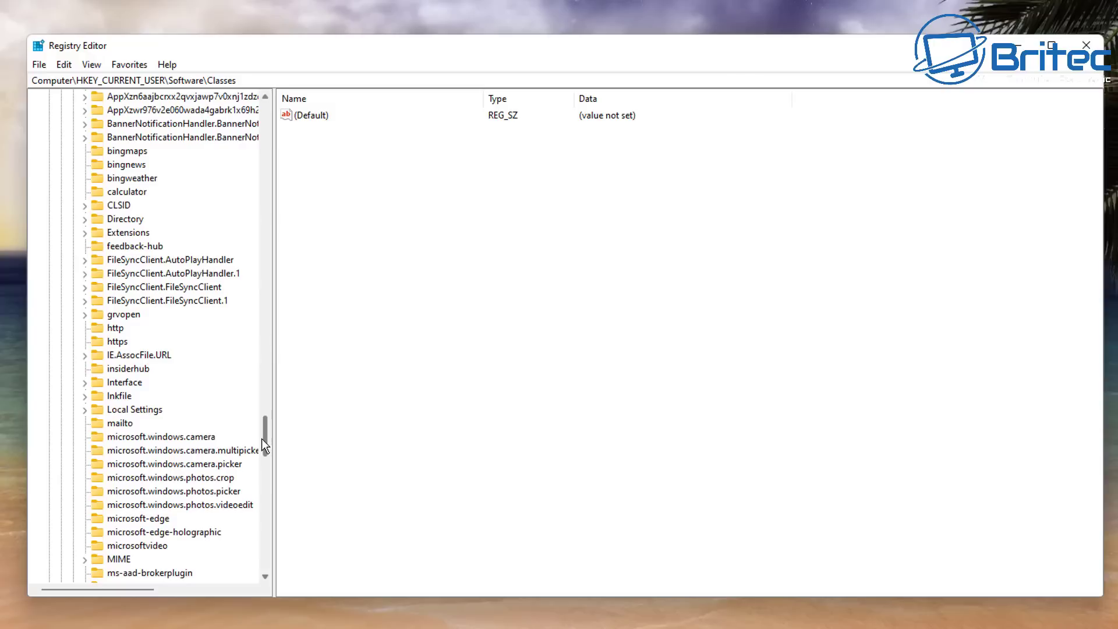
left_click(119, 207)
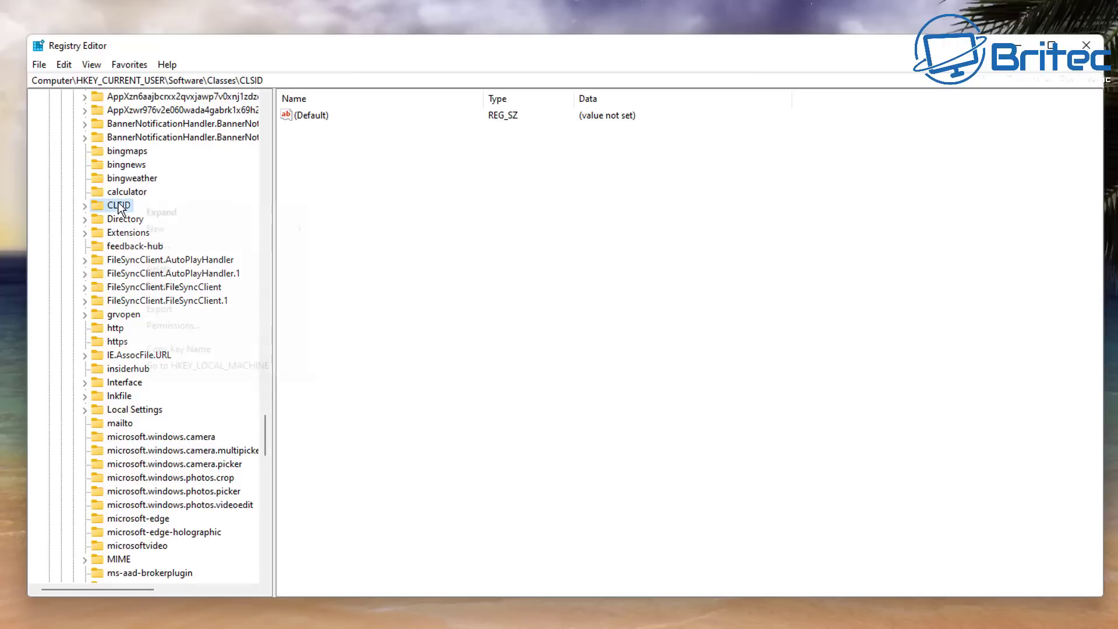
- Create a new key under CLSID named {86ca1aa0-34aa-4e8b-a509-50c905bae2a2}, pasting the name from the clipboard
right_click(119, 208)
mouse_move(170, 228)
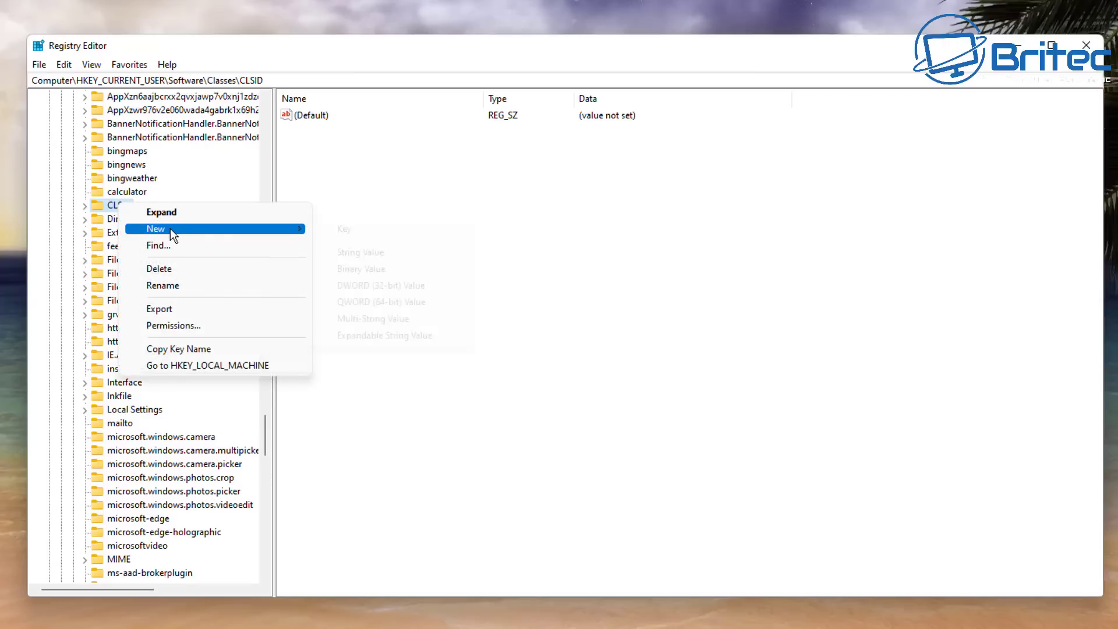
left_click(344, 233)
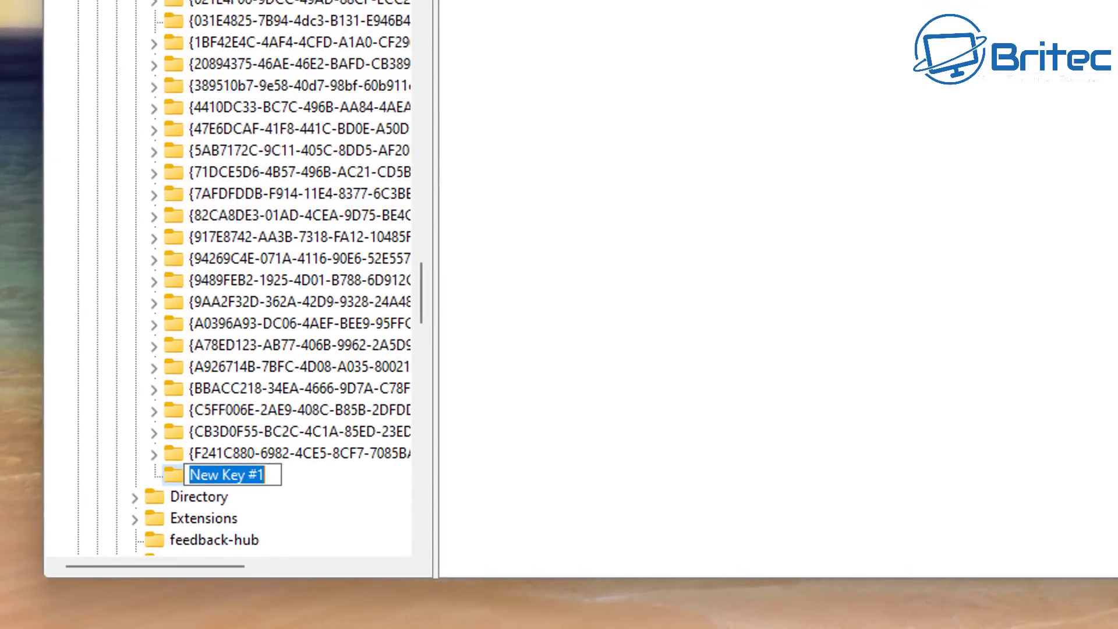
left_click(235, 476)
left_click_drag(269, 477, 133, 463)
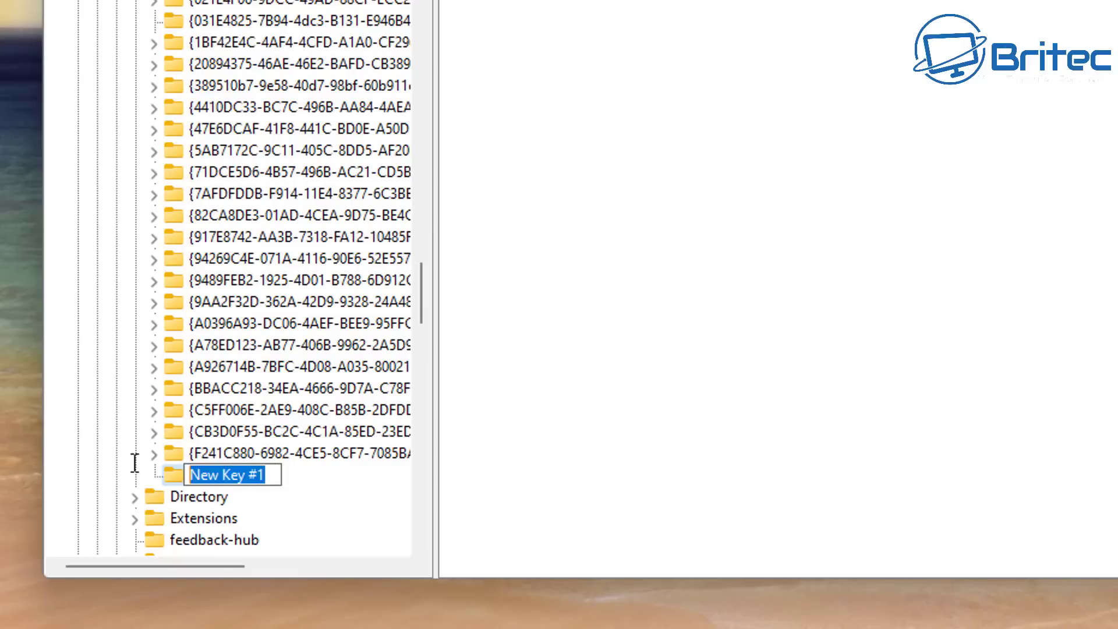
right_click(229, 476)
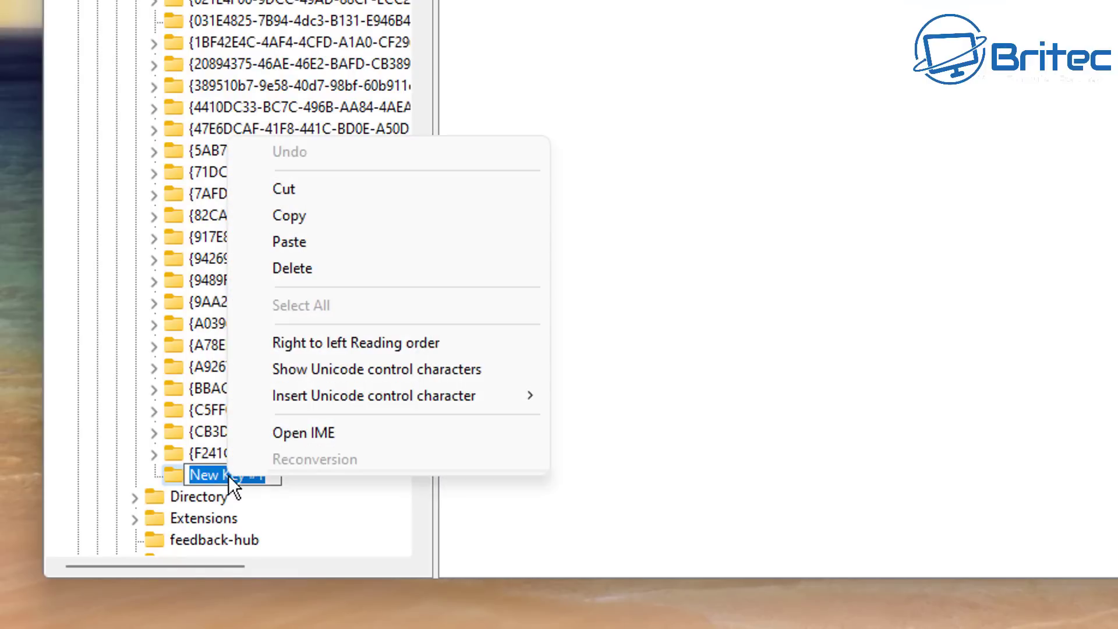
left_click(303, 244)
key("Return")
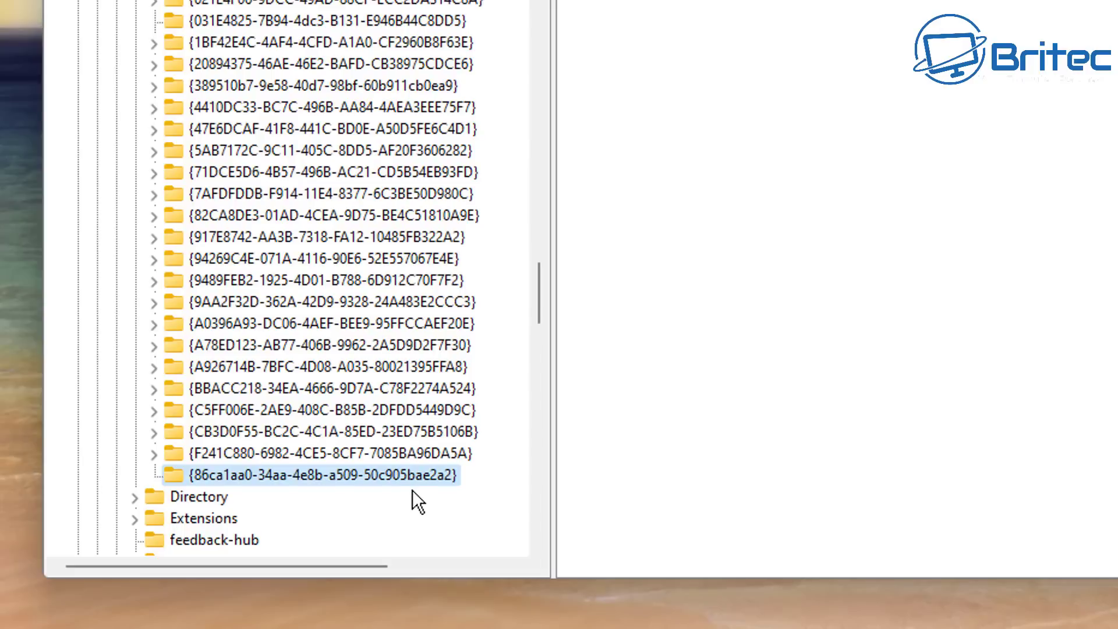
- Create a subkey named InprocServer32 inside the {86ca1aa0-34aa-4e8b-a509-50c905bae2a2} key
right_click(309, 476)
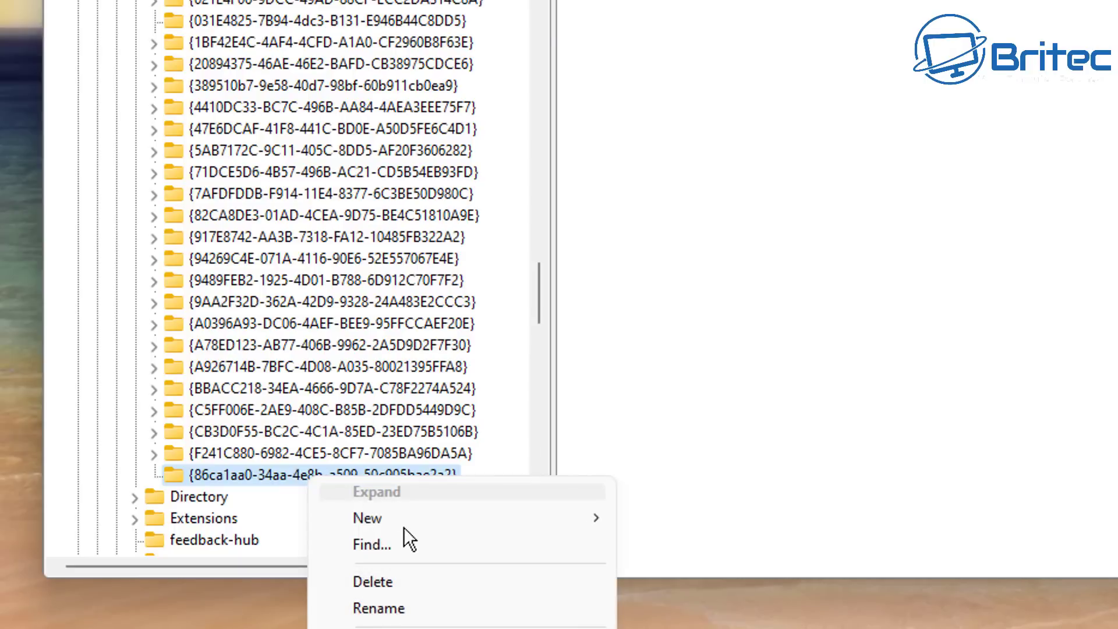
mouse_move(535, 523)
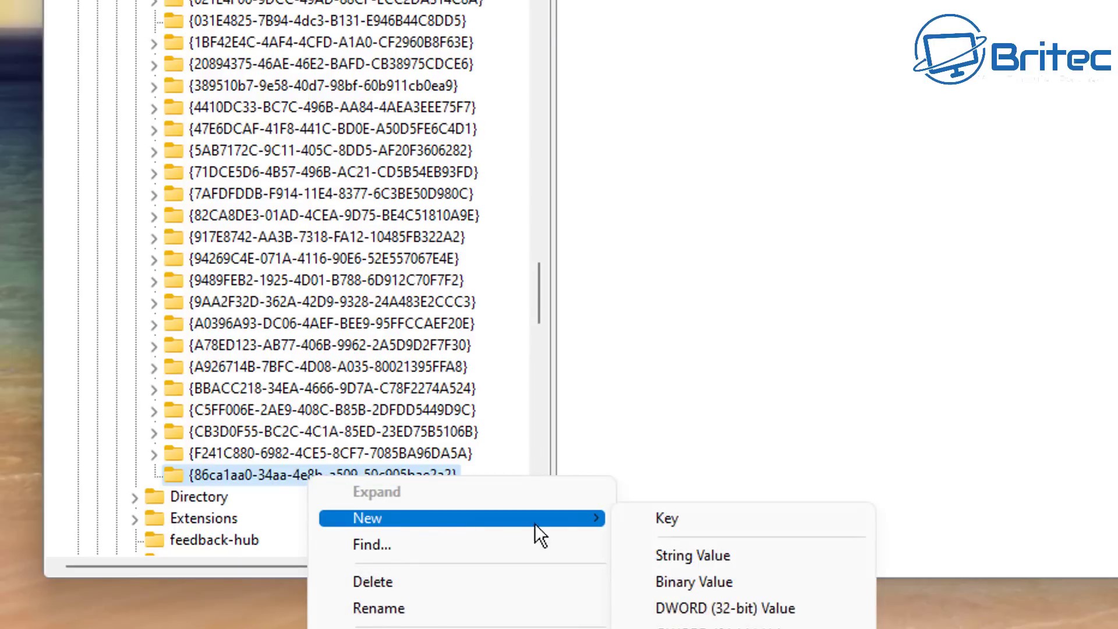
left_click(678, 525)
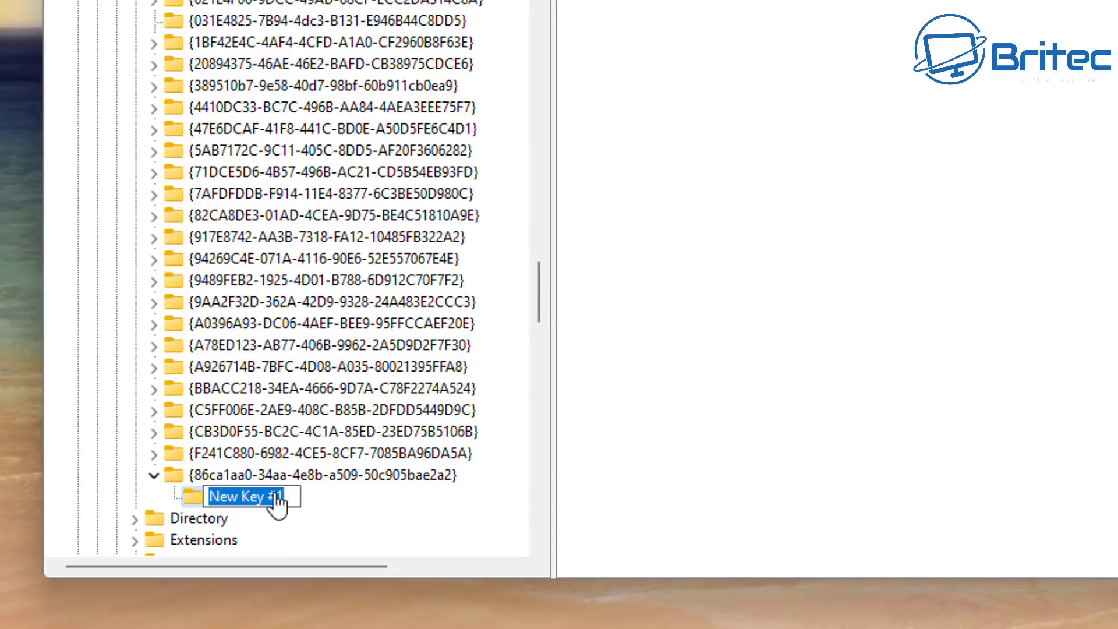
right_click(233, 494)
left_click(291, 259)
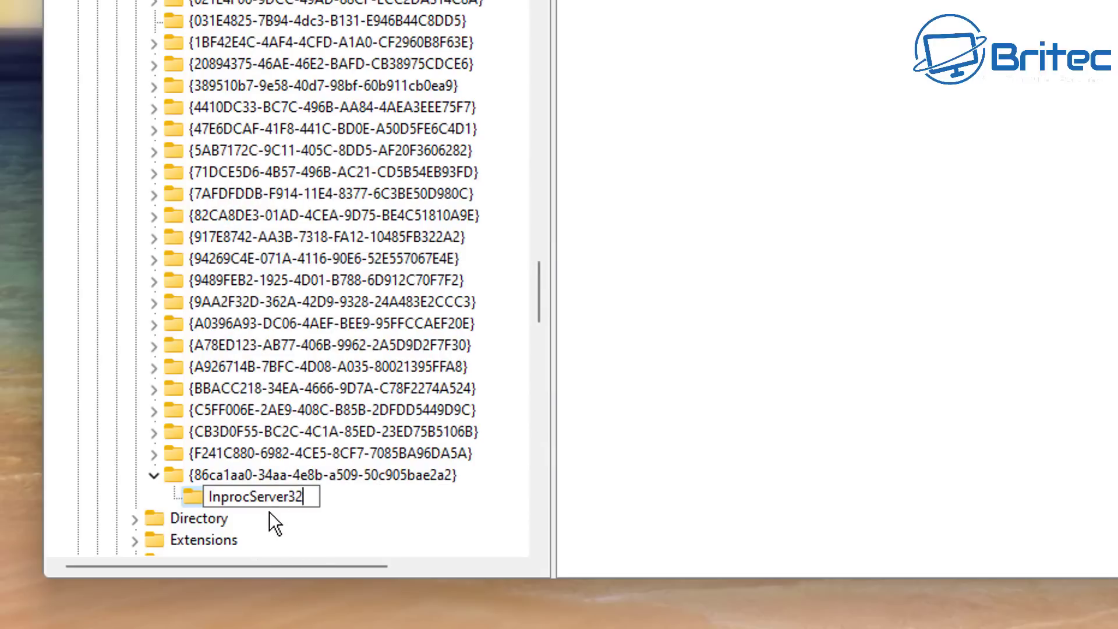
key("Return")
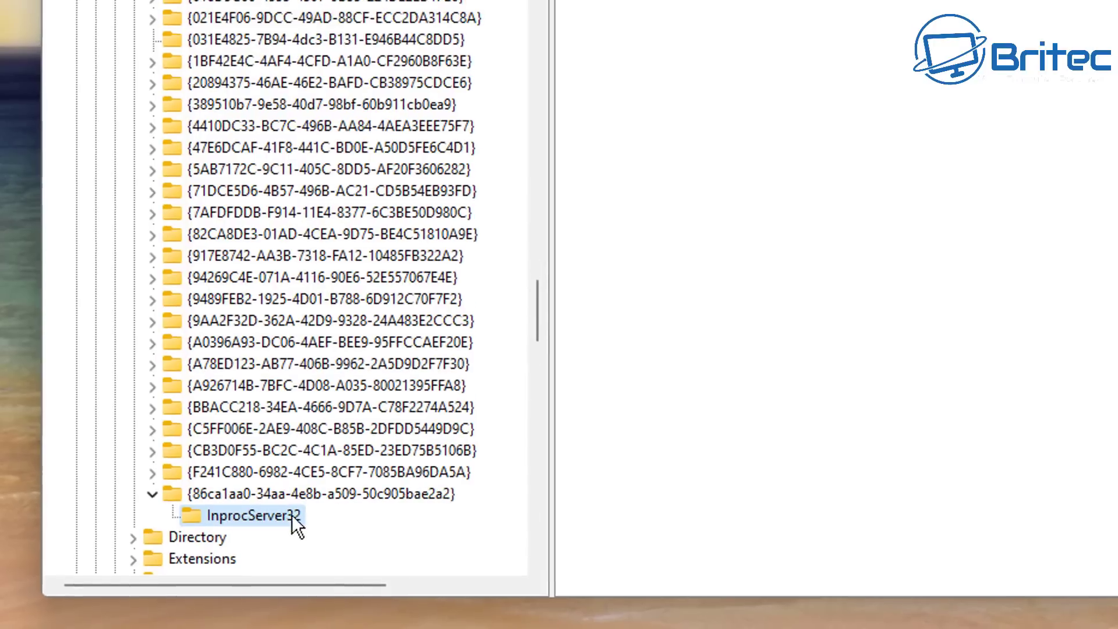
- Open the (Default) string of the InprocServer32 key and save it with empty value data
left_click(568, 151)
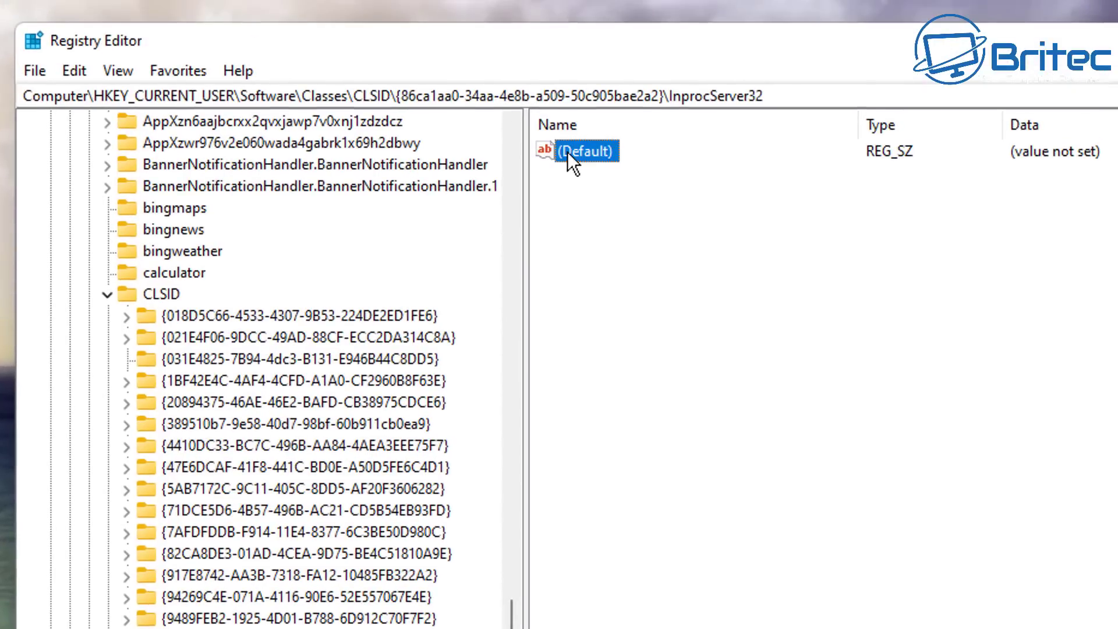
double_click(582, 151)
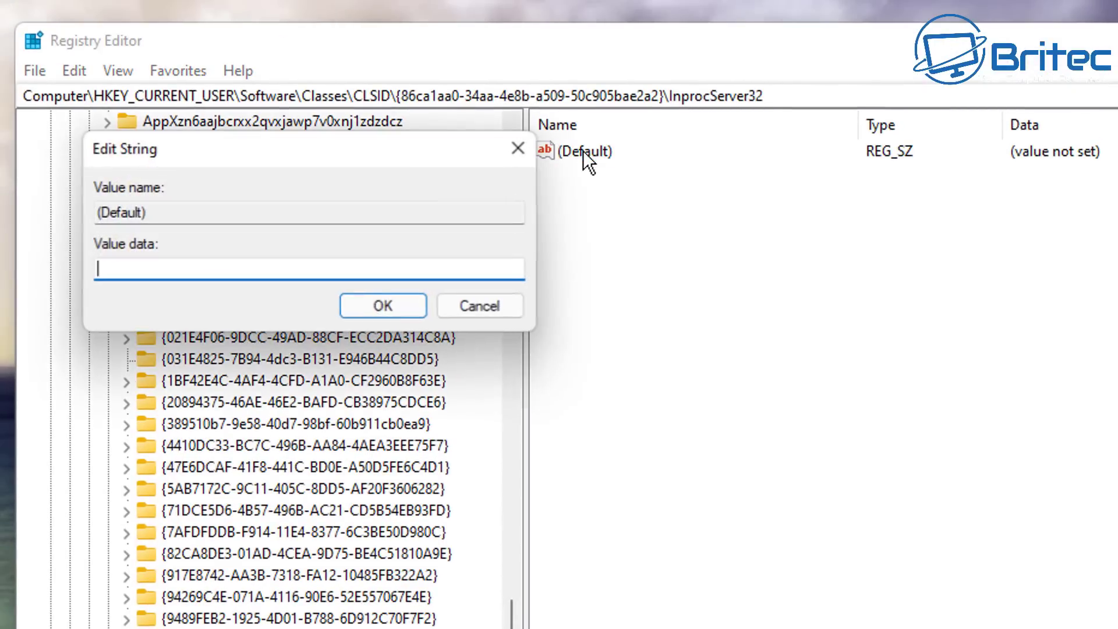
left_click(389, 306)
left_click(389, 306)
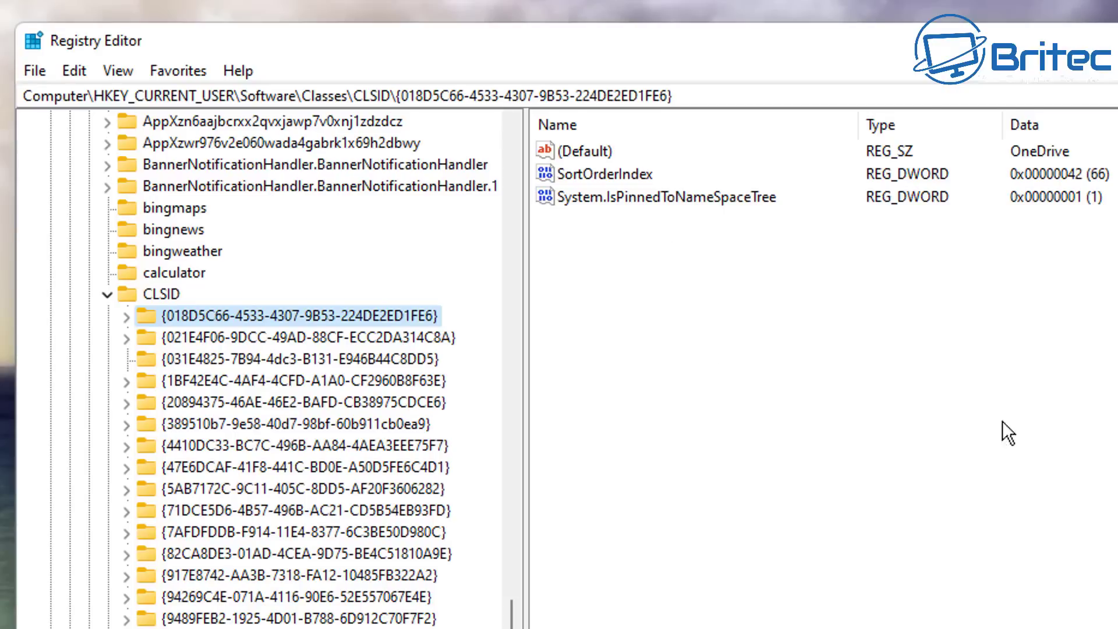
- Leave the Registry Editor and restart the computer
left_click(118, 71)
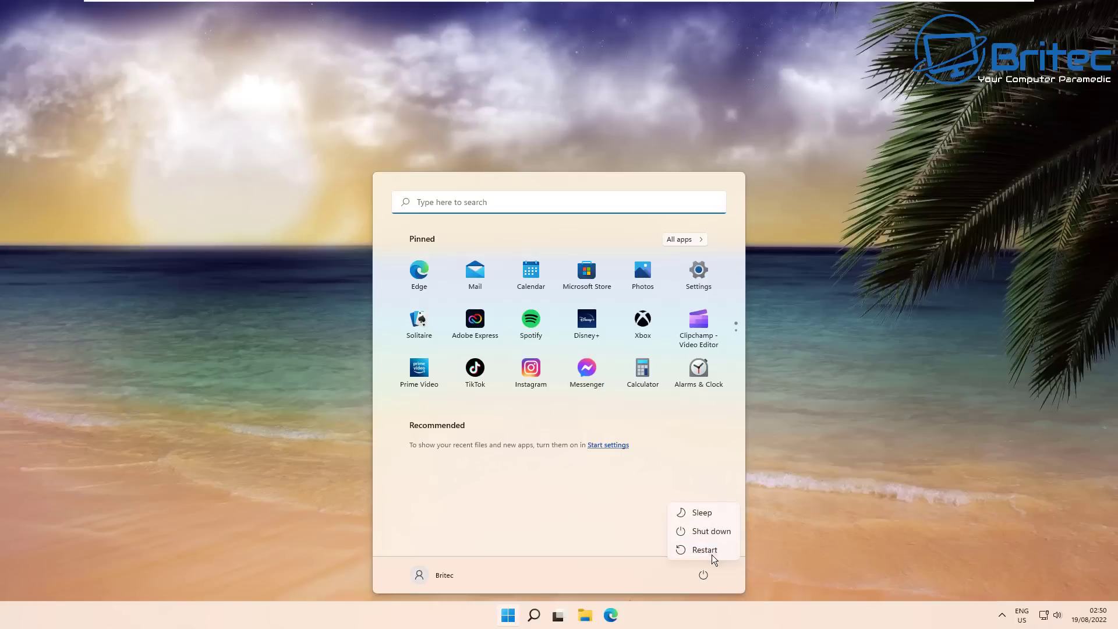
left_click(710, 560)
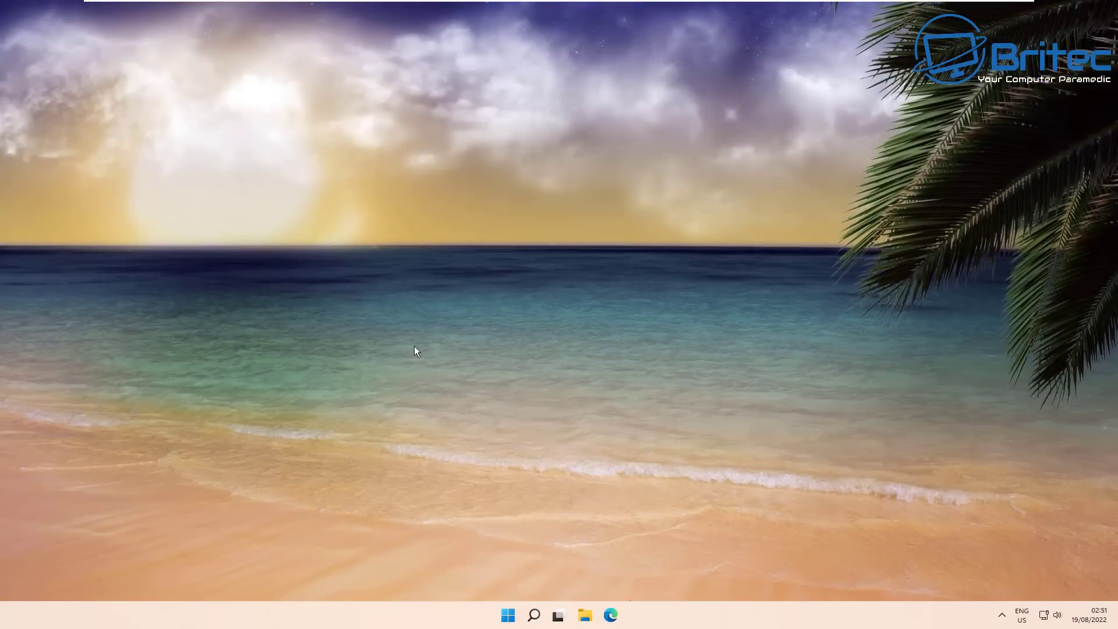
- Open the View options in the desktop context menu and toggle Show desktop icons
right_click(499, 297)
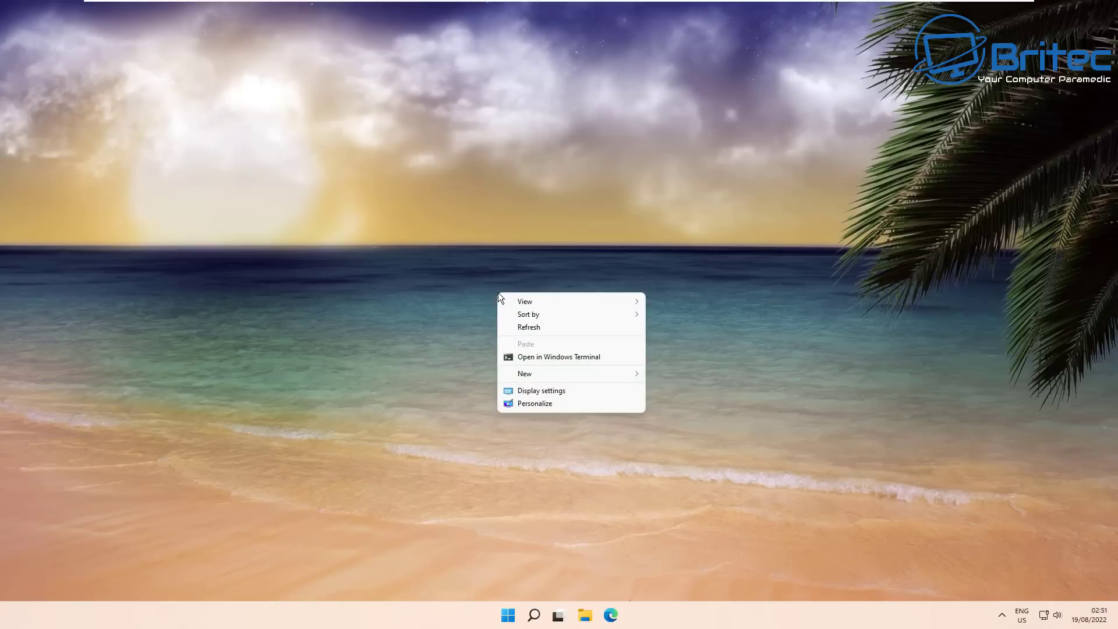
mouse_move(505, 297)
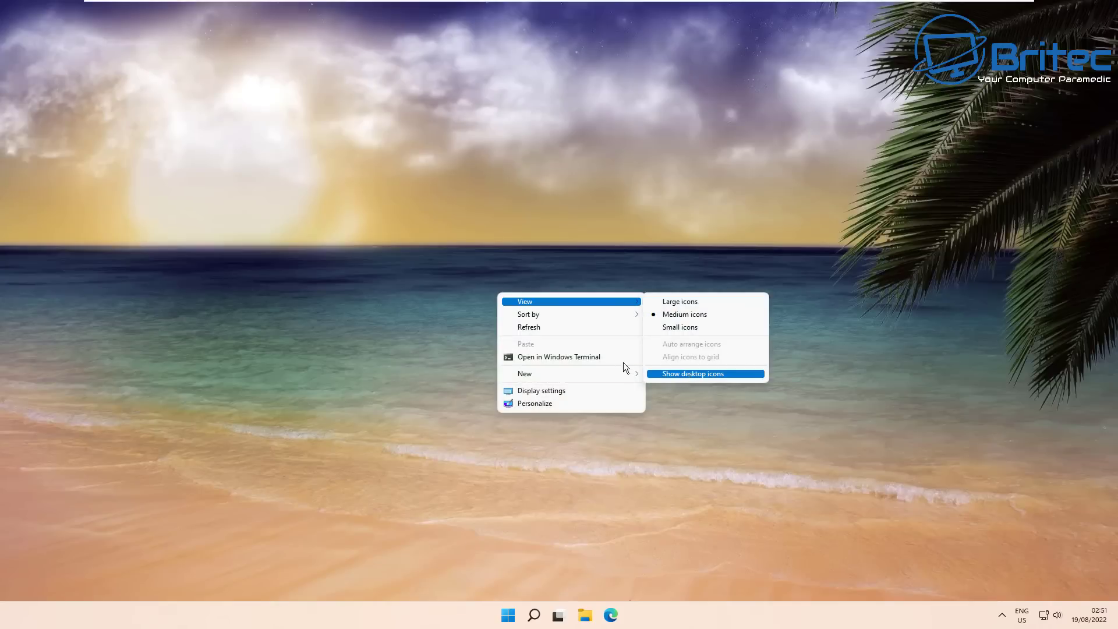
mouse_move(554, 301)
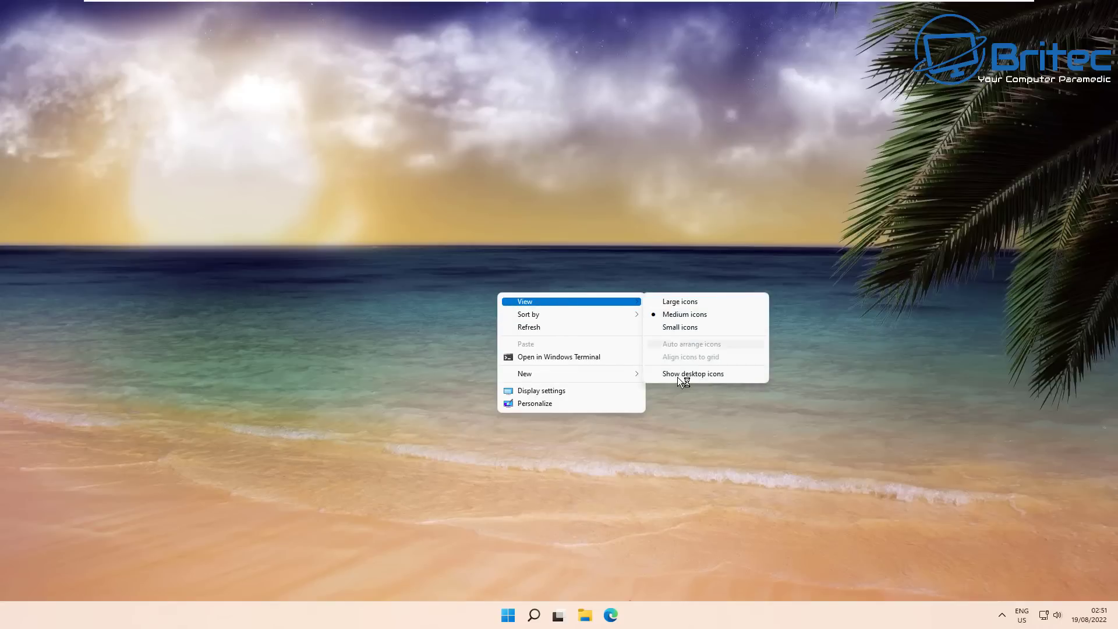
left_click(689, 375)
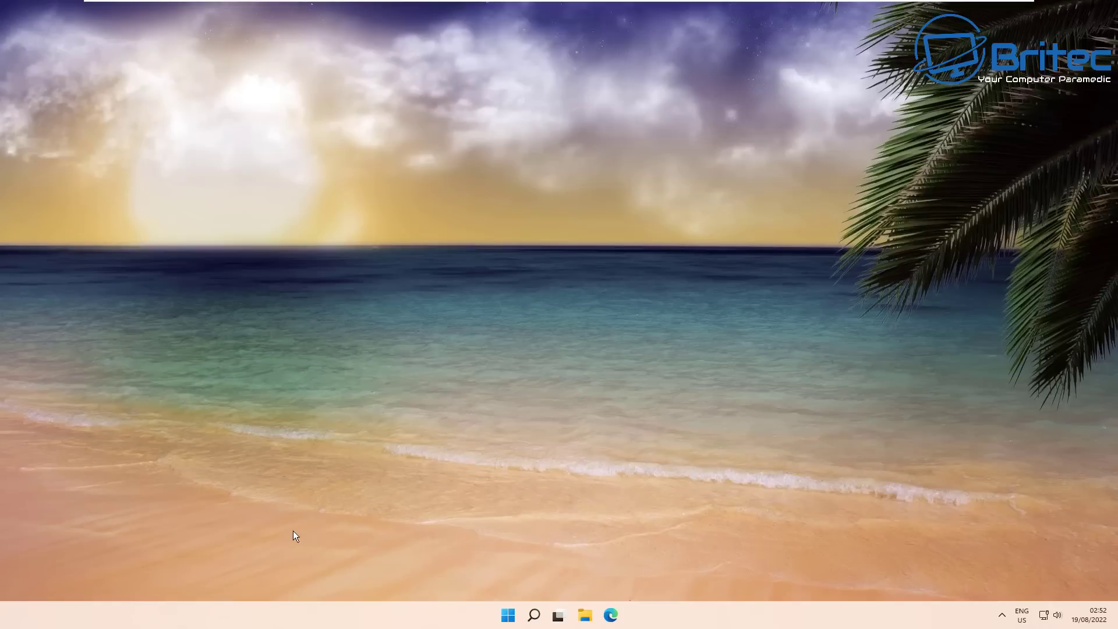
- In the system Notifications settings, turn off the device setup suggestions and the tips and suggestions when using Windows
left_click(508, 615)
left_click(698, 273)
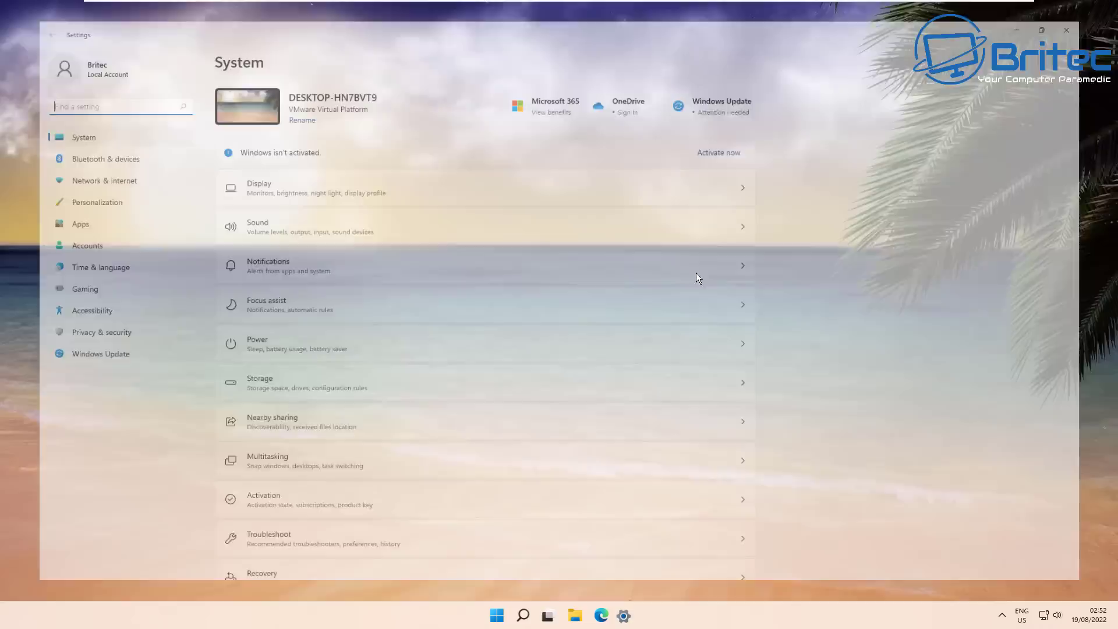
left_click(43, 120)
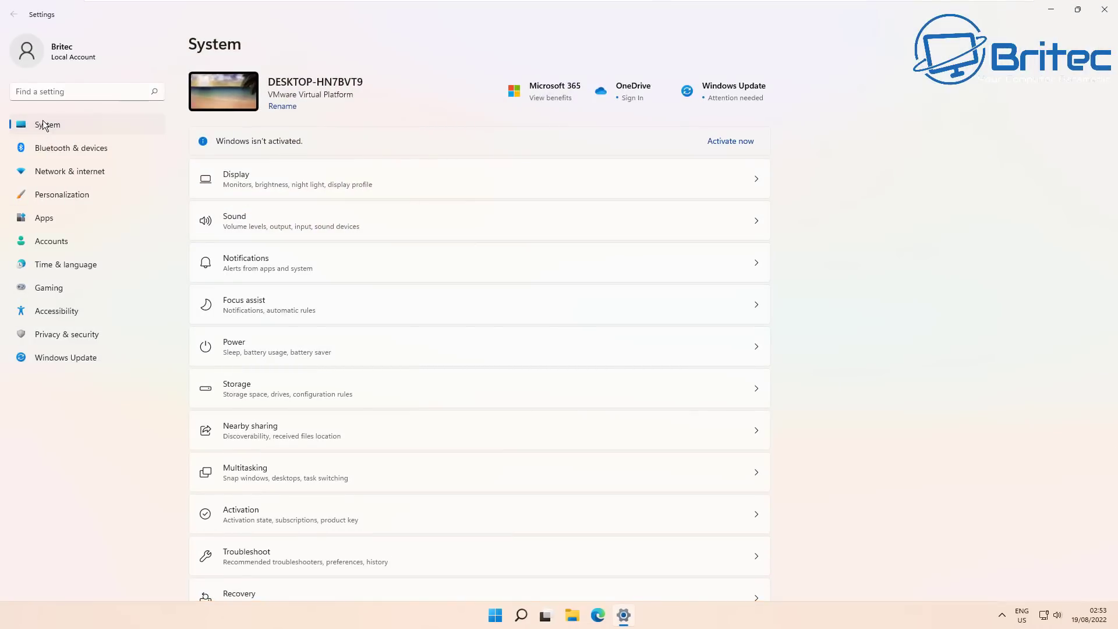
left_click(283, 261)
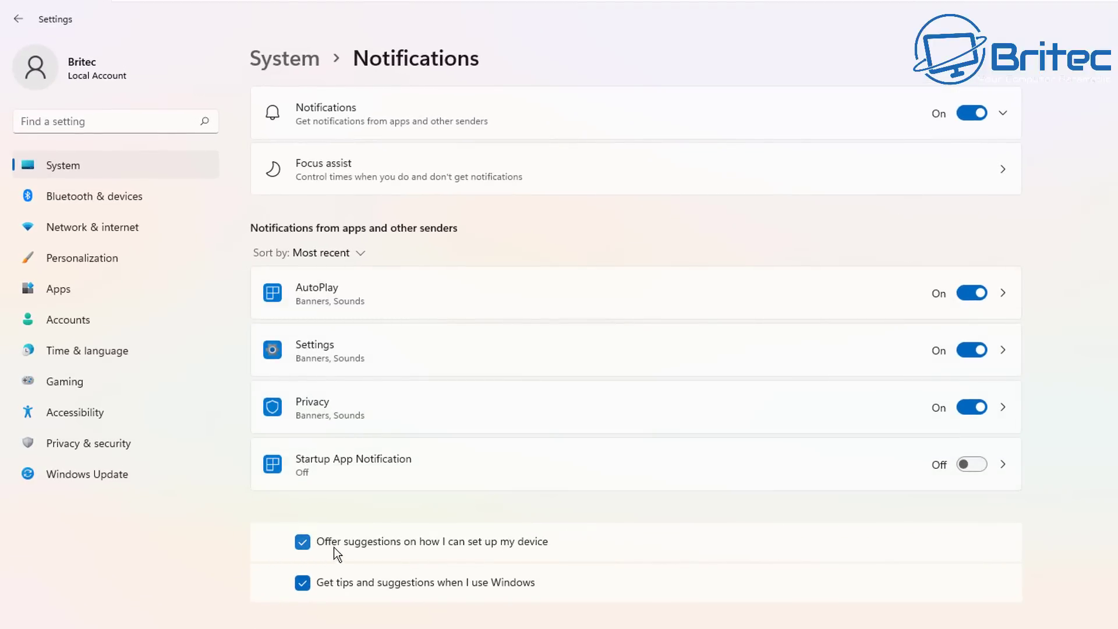
left_click(303, 542)
left_click(304, 584)
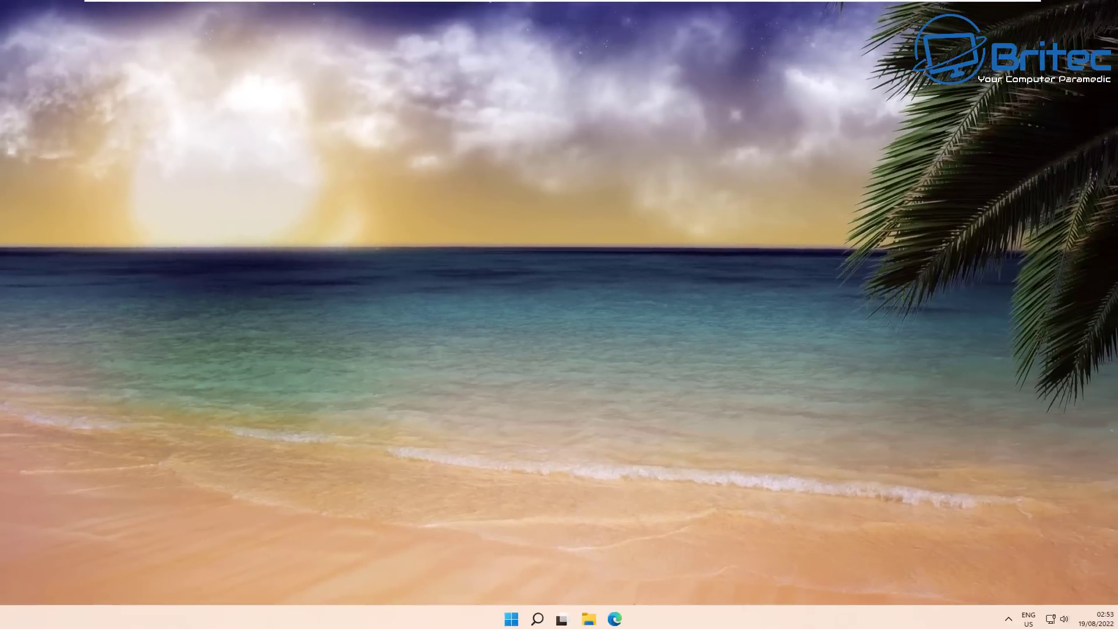
- In the General privacy settings, turn off language list access for websites, app launch tracking and suggested content in the Settings app
left_click(508, 615)
left_click(696, 272)
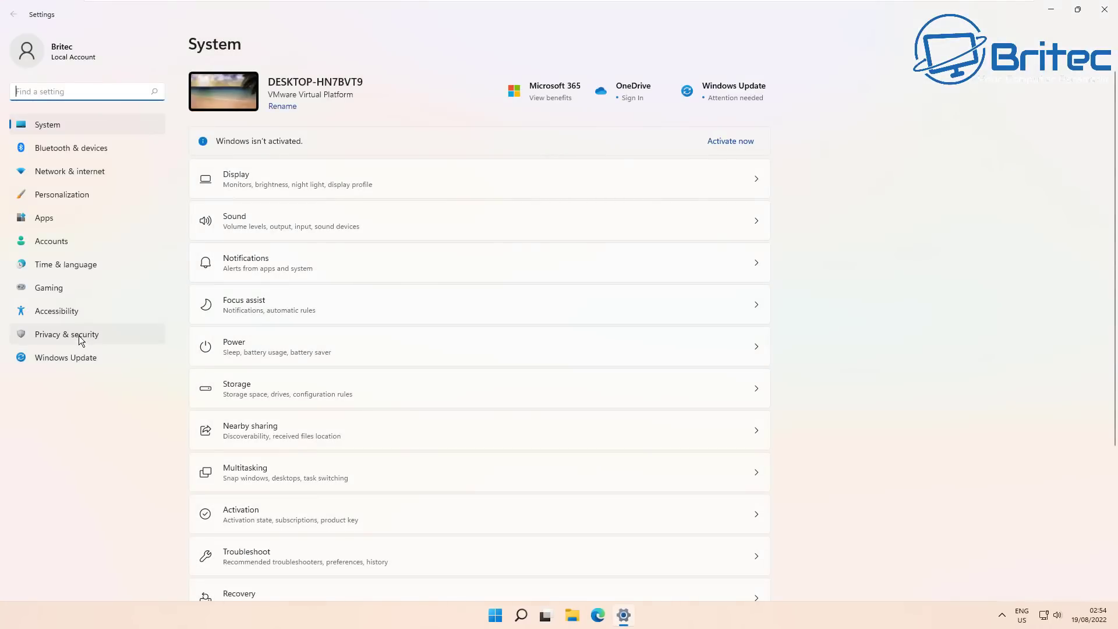
left_click(79, 335)
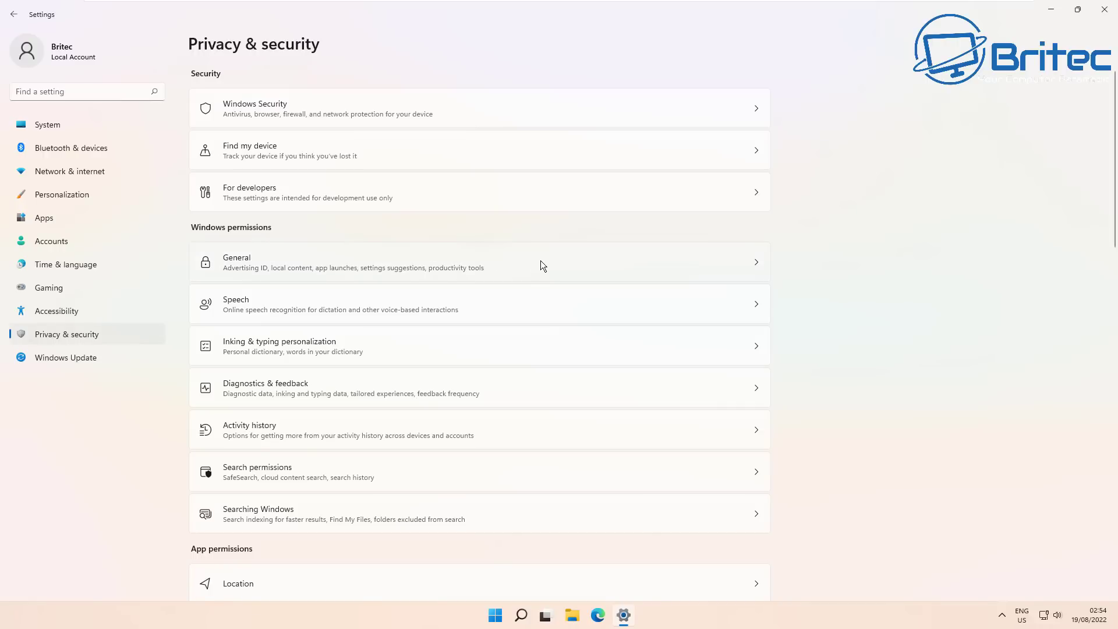
left_click(564, 276)
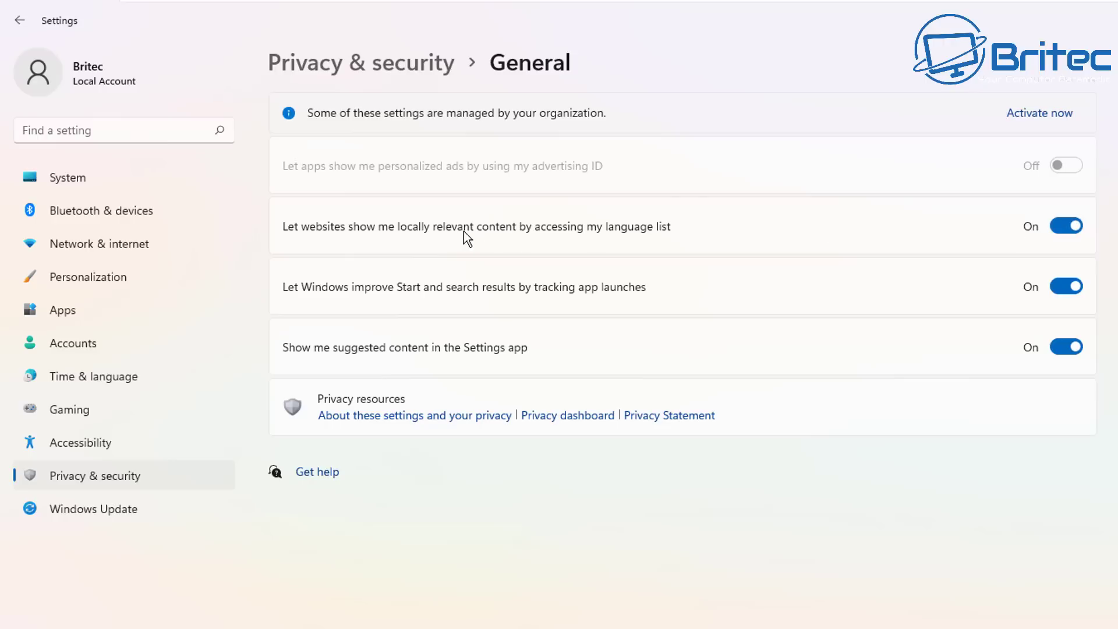
left_click(1067, 227)
left_click(1066, 286)
left_click(1069, 347)
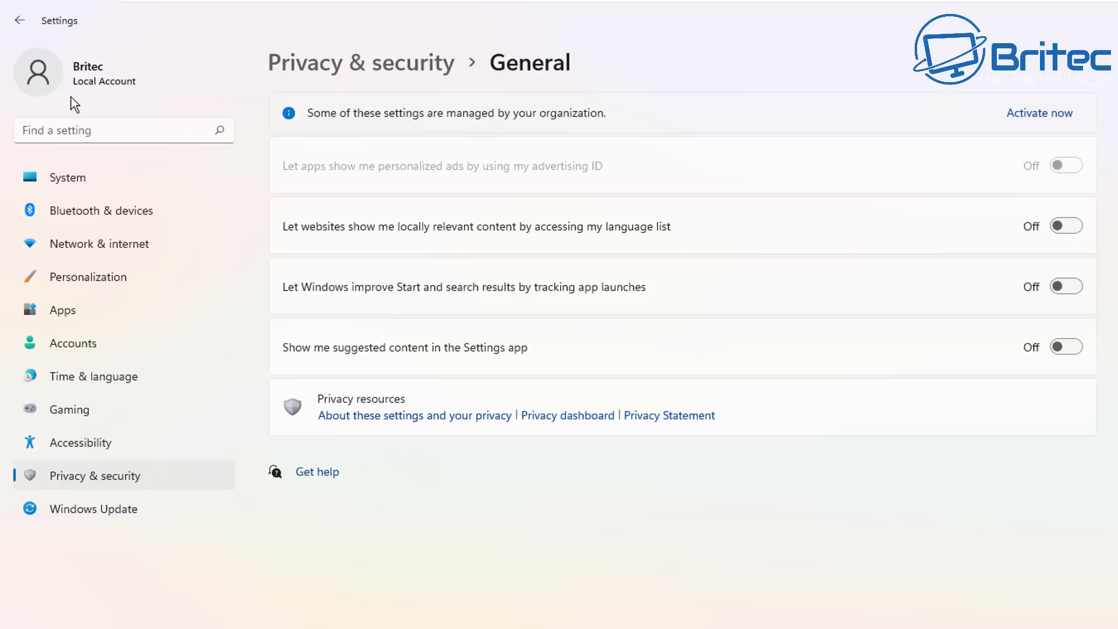
- Check the Inking & typing personalization dictionary setting and the online speech recognition setting under Privacy & security
left_click(19, 21)
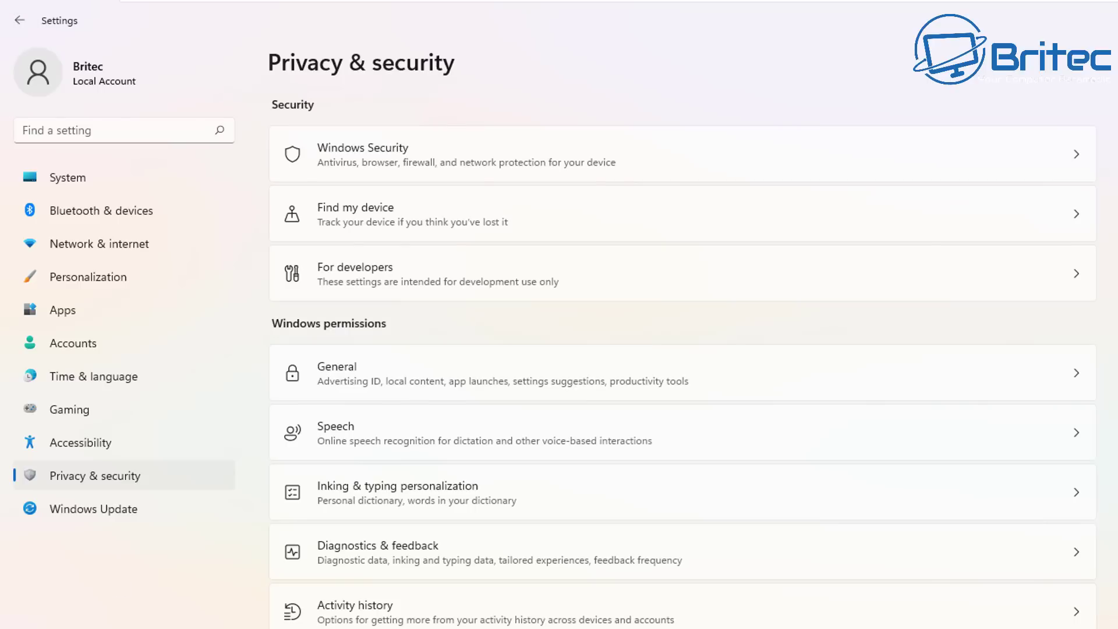
left_click(438, 493)
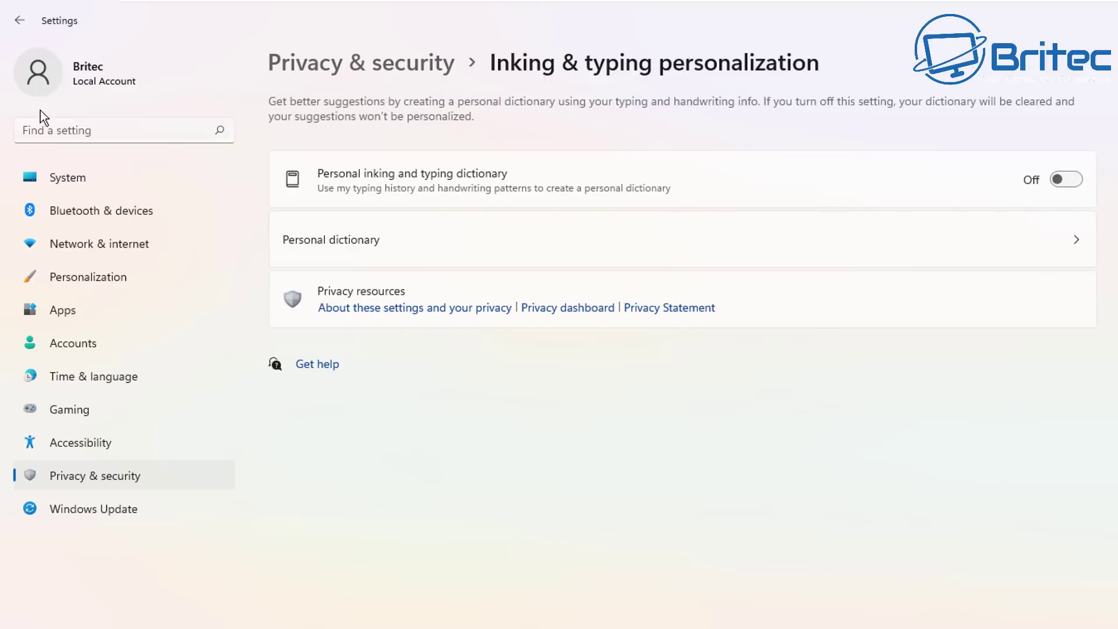
left_click(27, 23)
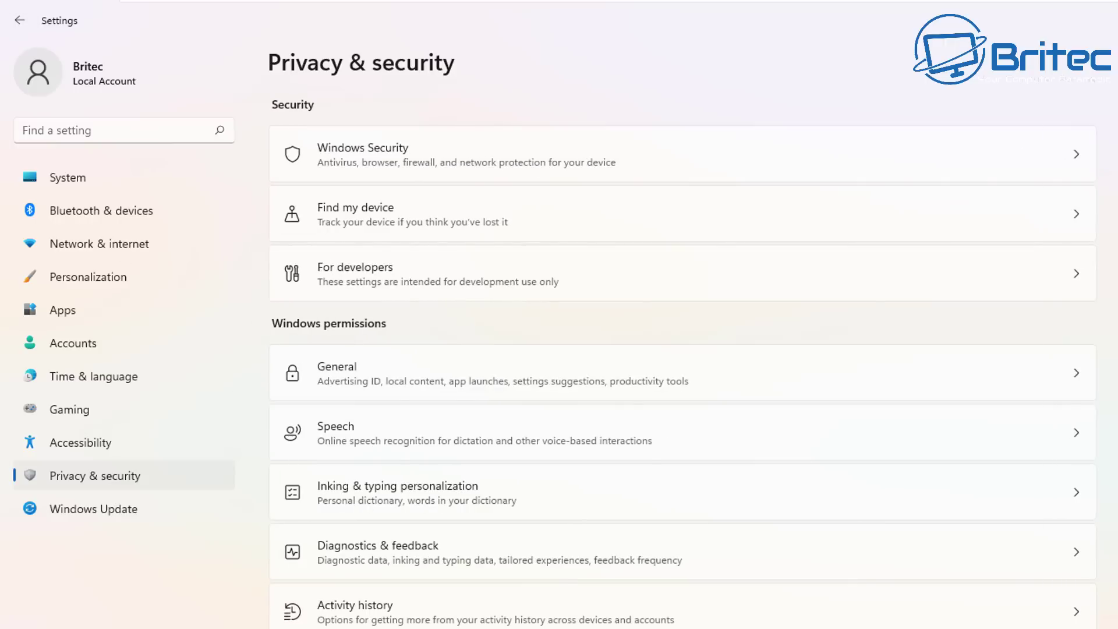
left_click(605, 432)
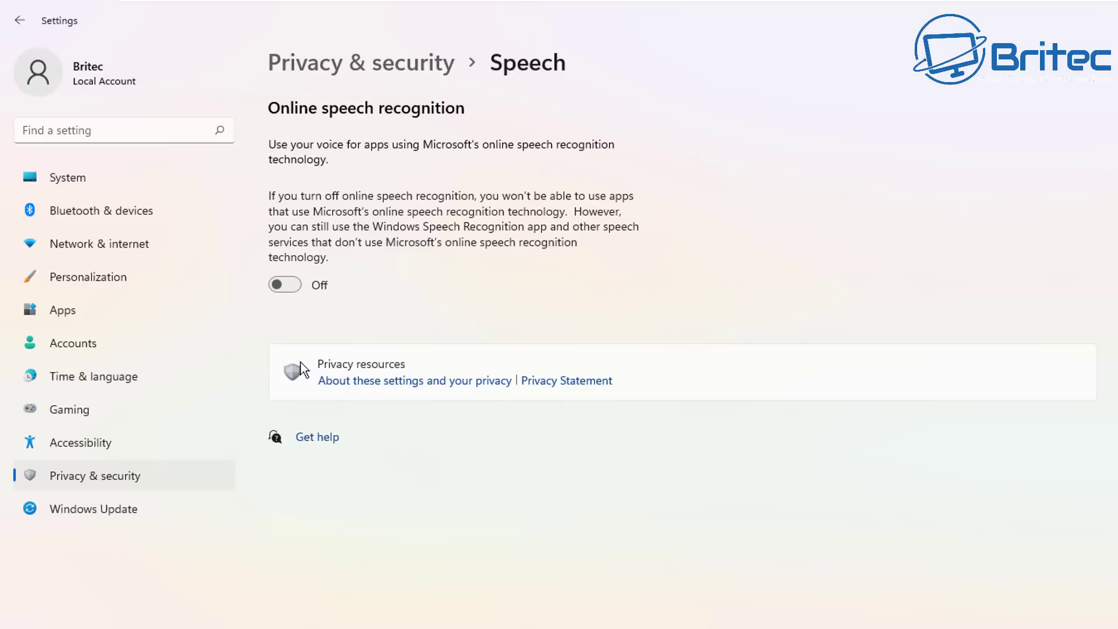
left_click(20, 21)
- Set the feedback frequency to Never in the Diagnostics & feedback settings
left_click(498, 571)
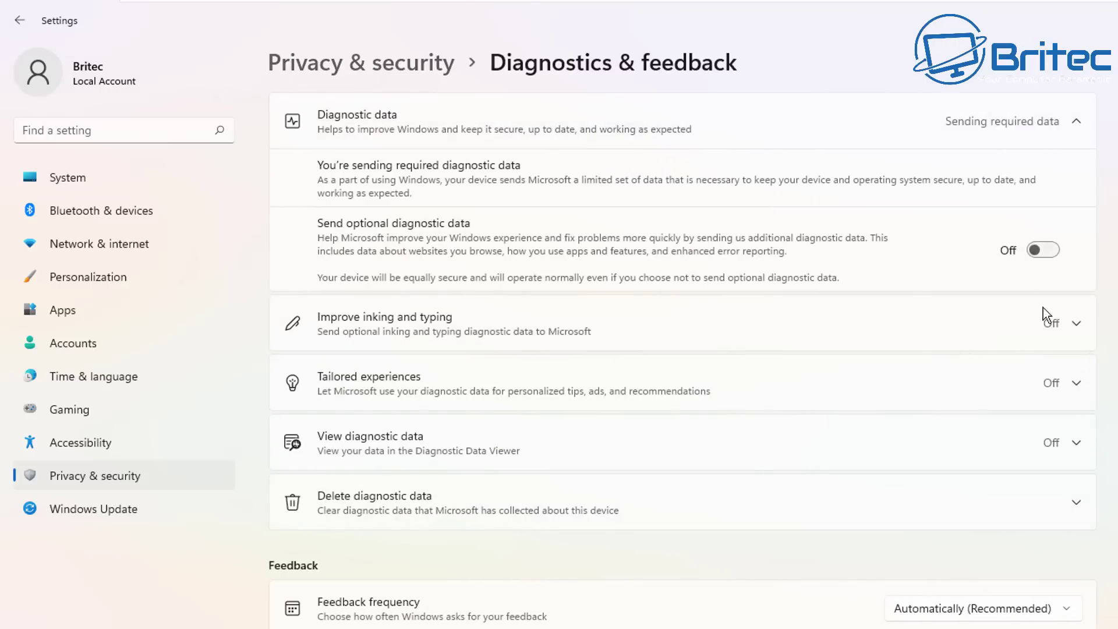
left_click(1051, 620)
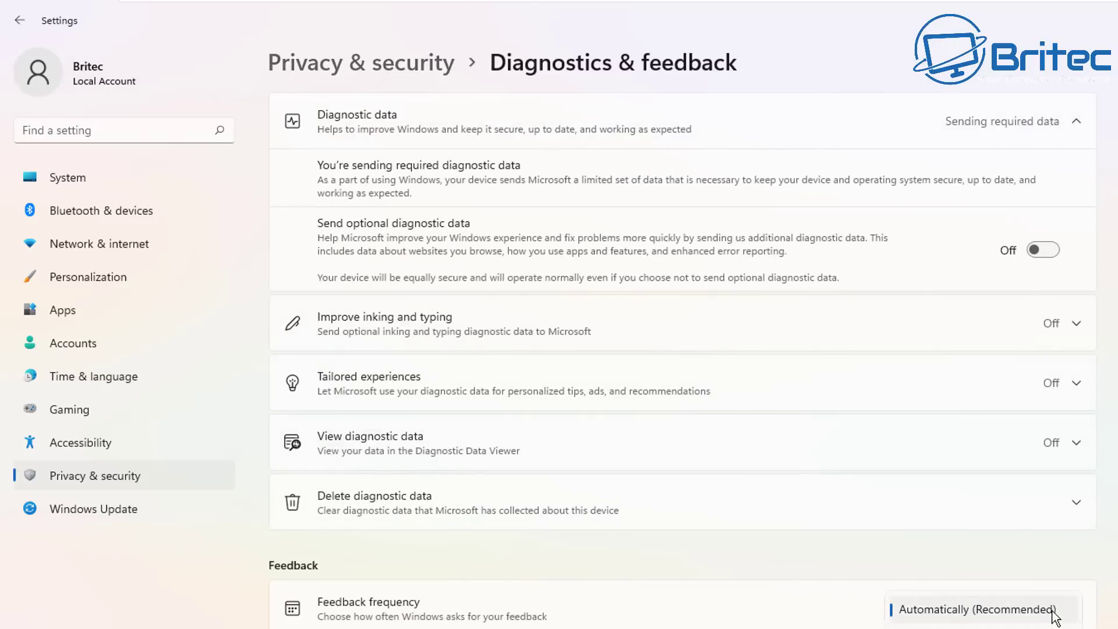
left_click(1038, 623)
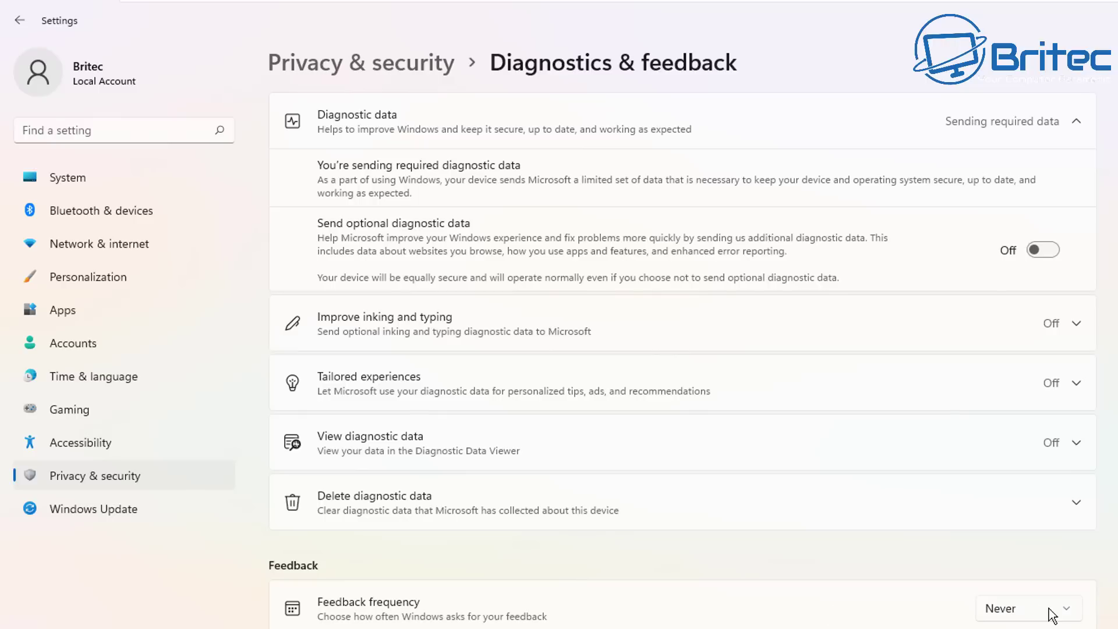
- Delete the diagnostic data that Microsoft has collected about this device and return to the Privacy & security overview
left_click(1077, 503)
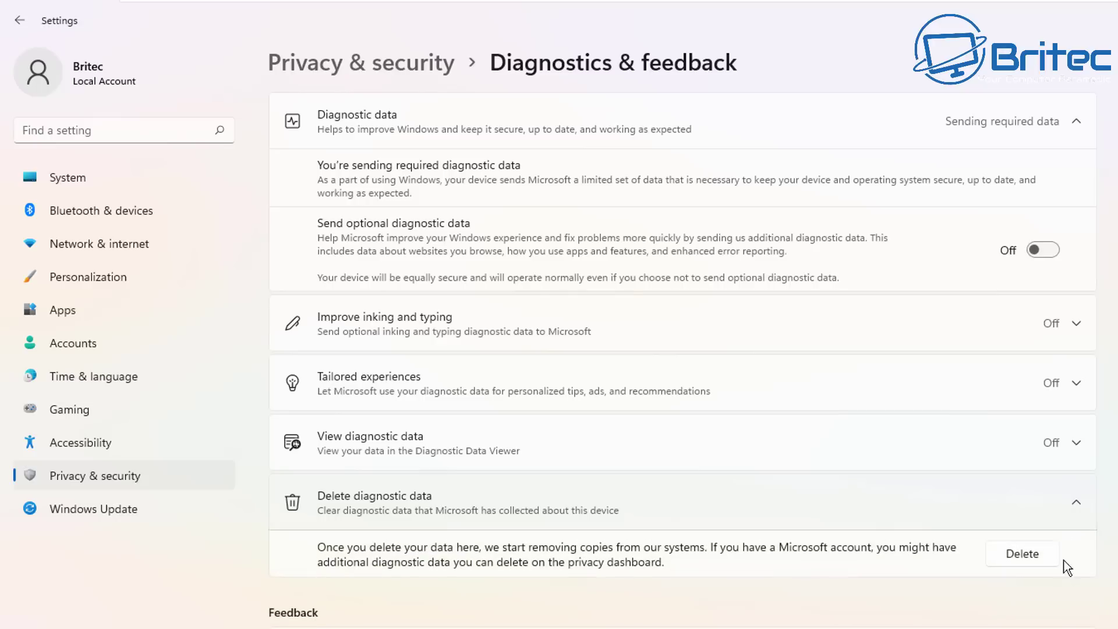
left_click(1030, 560)
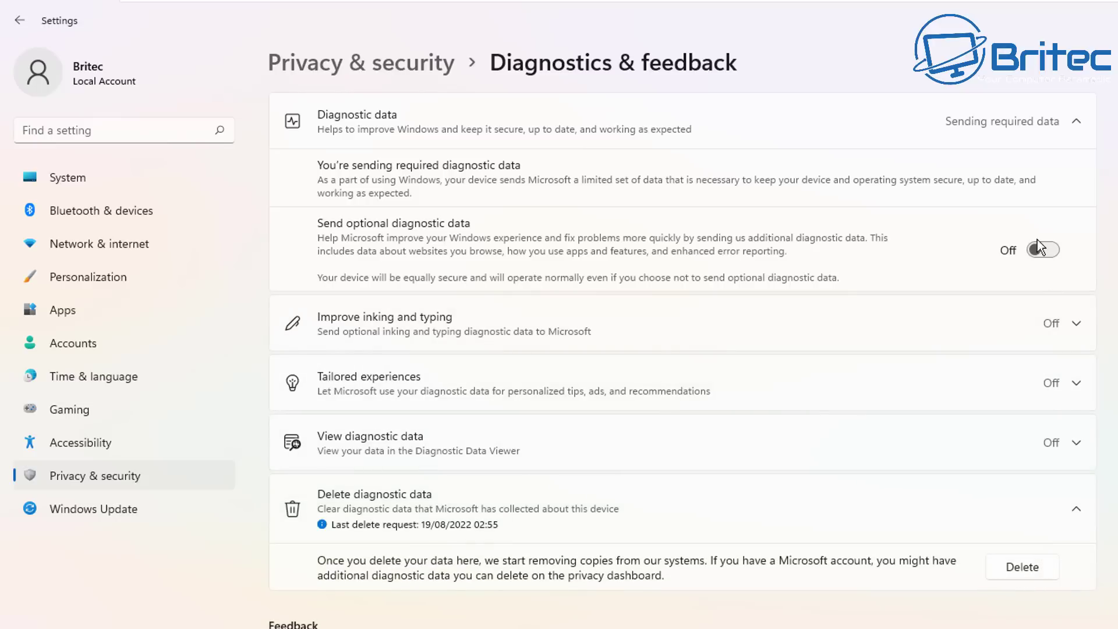
left_click(21, 22)
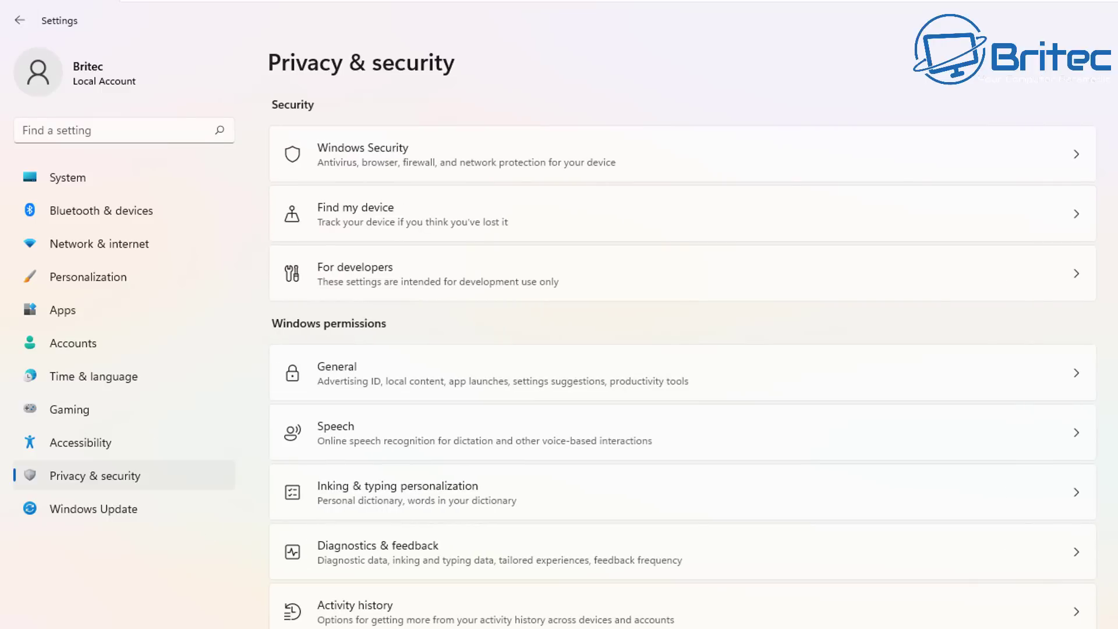
- Review the Location, Microphone and Camera app permissions under Privacy & security
scroll(425, 489, "down", 10)
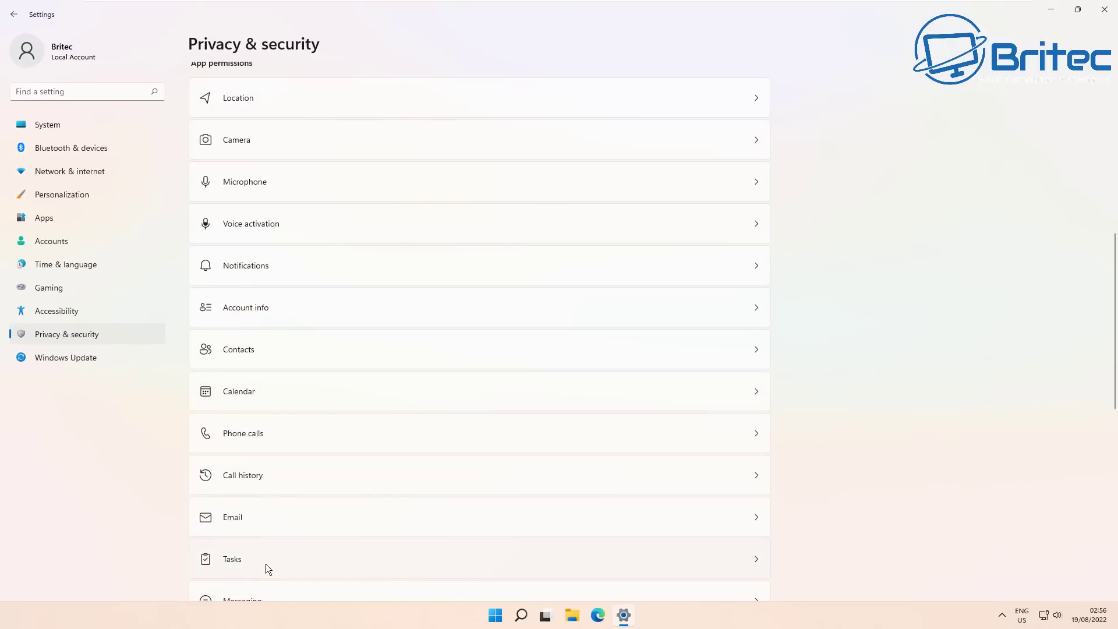
left_click(618, 112)
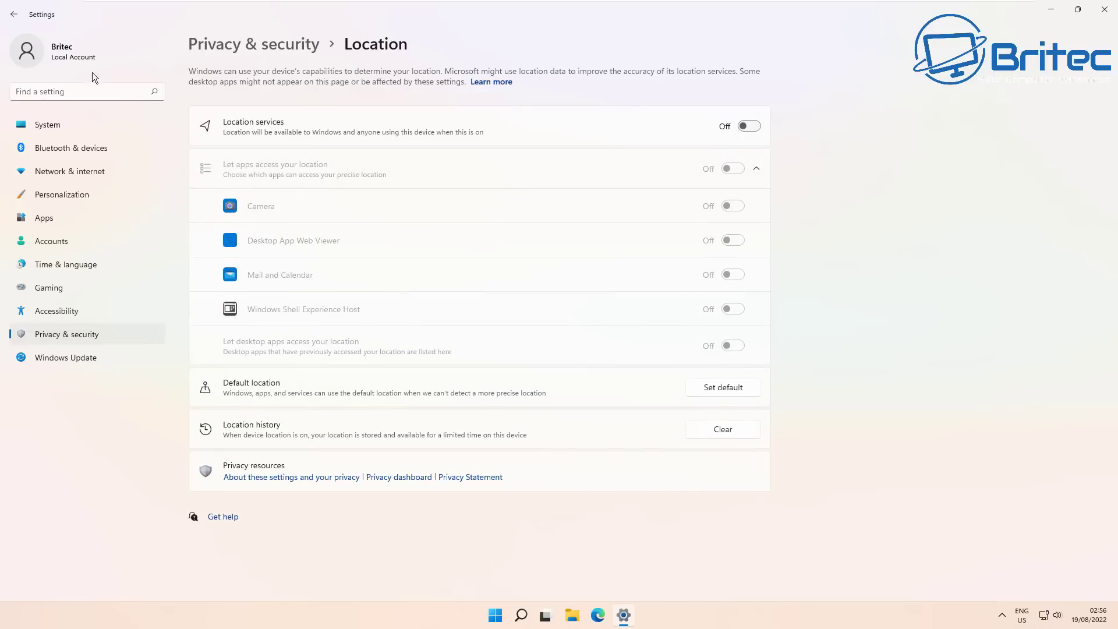
left_click(14, 14)
scroll(463, 402, "down", 8)
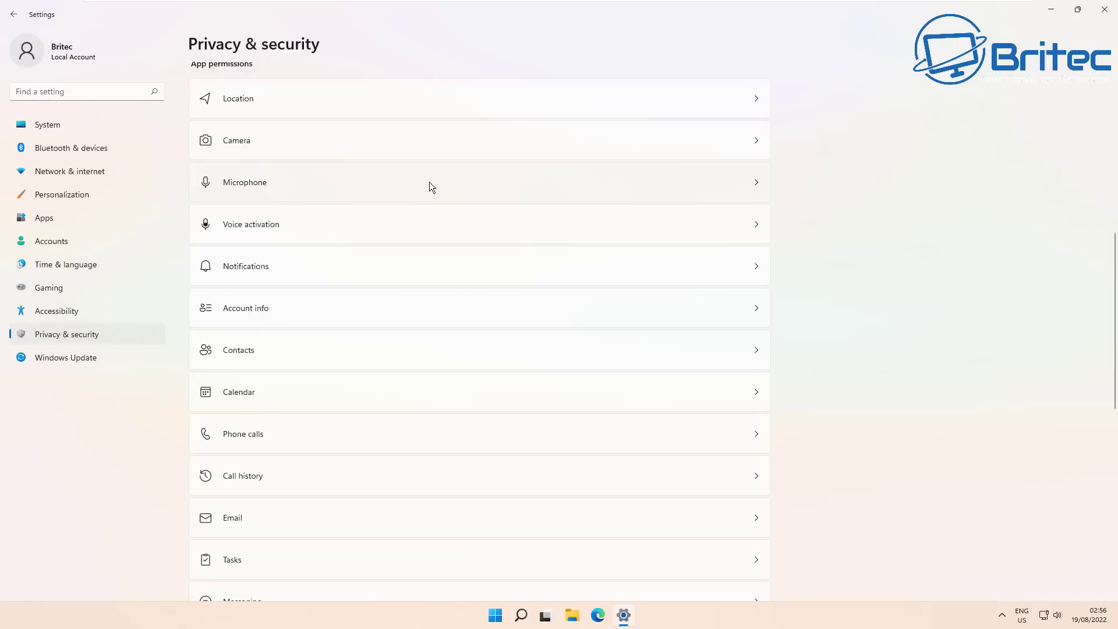
left_click(431, 186)
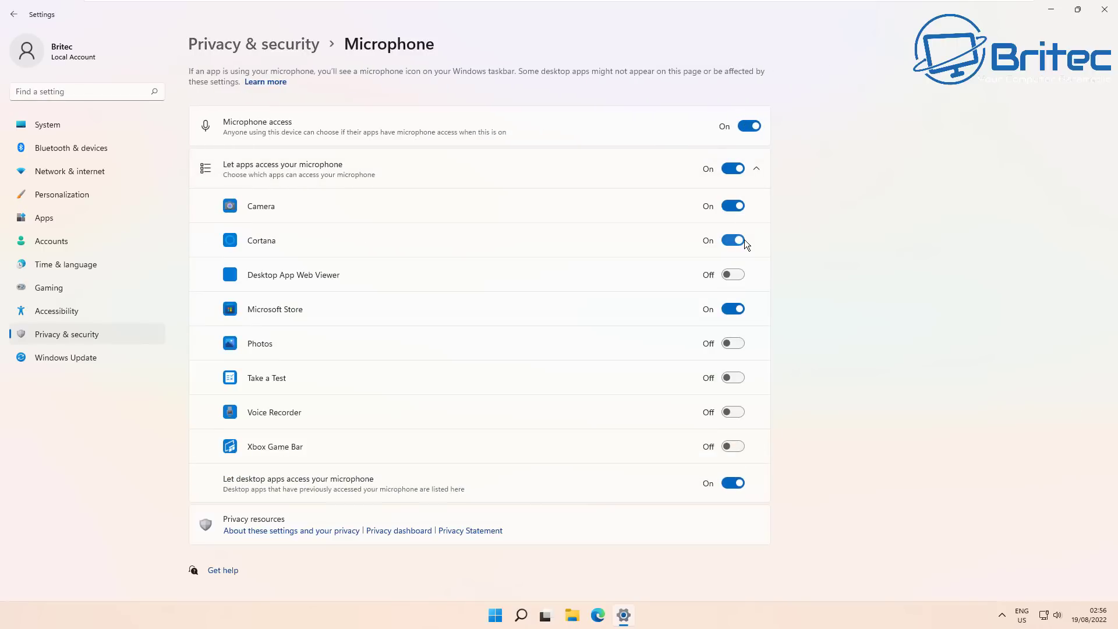
left_click(12, 18)
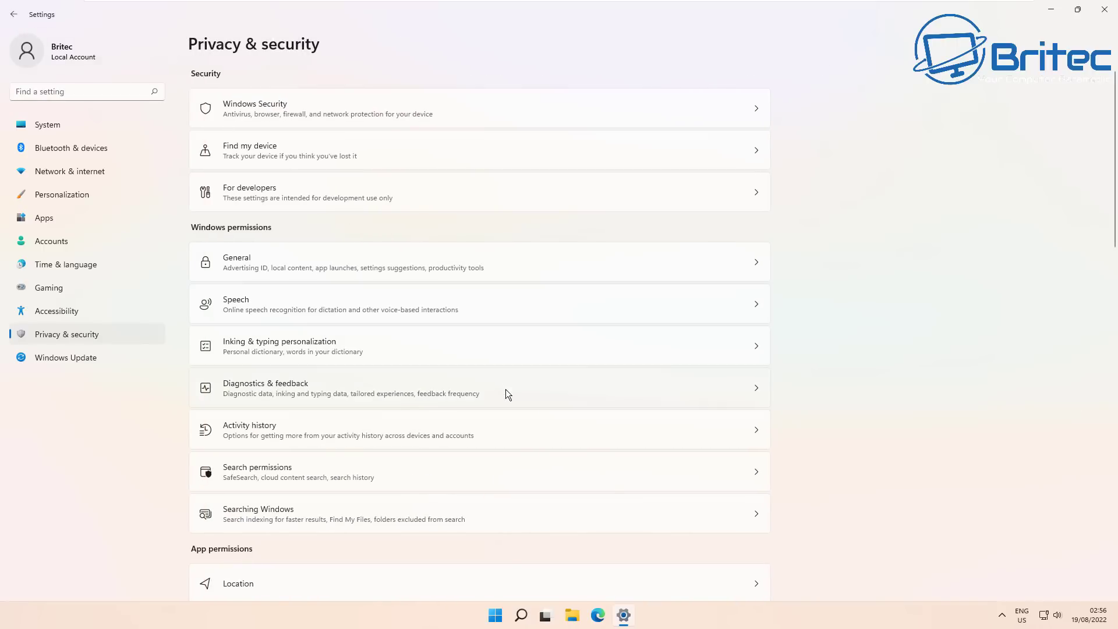
scroll(506, 389, "down", 5)
scroll(507, 394, "down", 3)
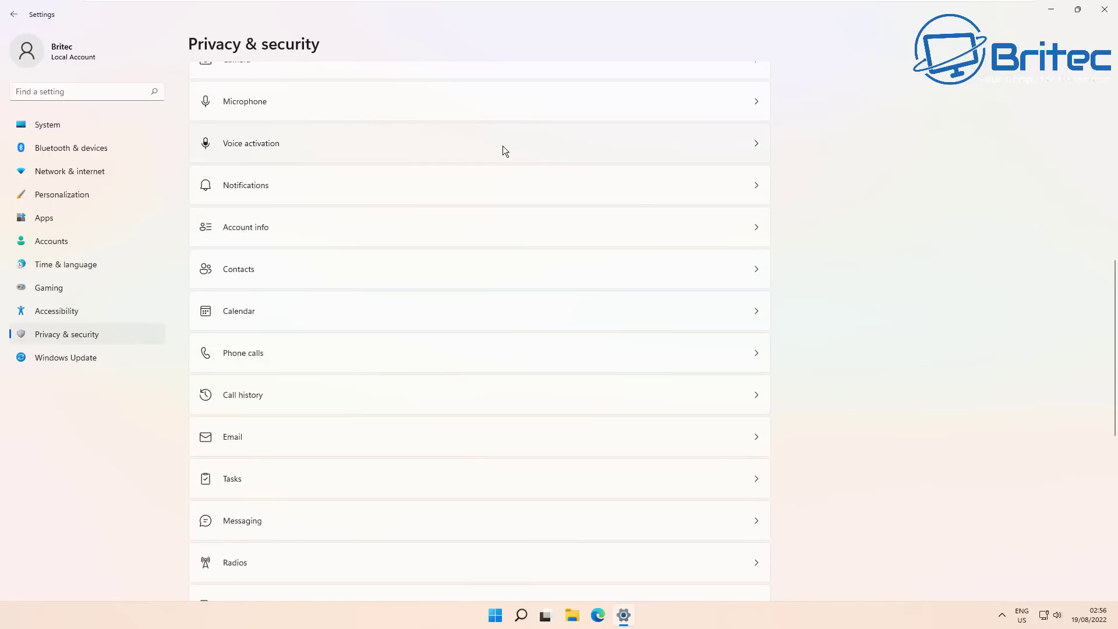
scroll(504, 192, "up", 1)
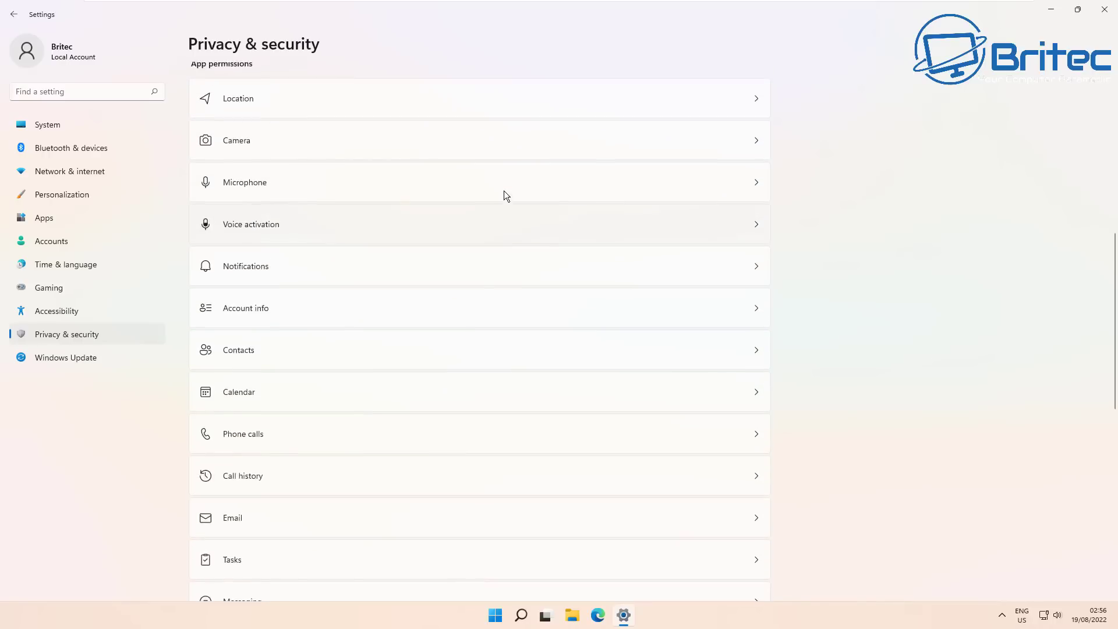
left_click(474, 151)
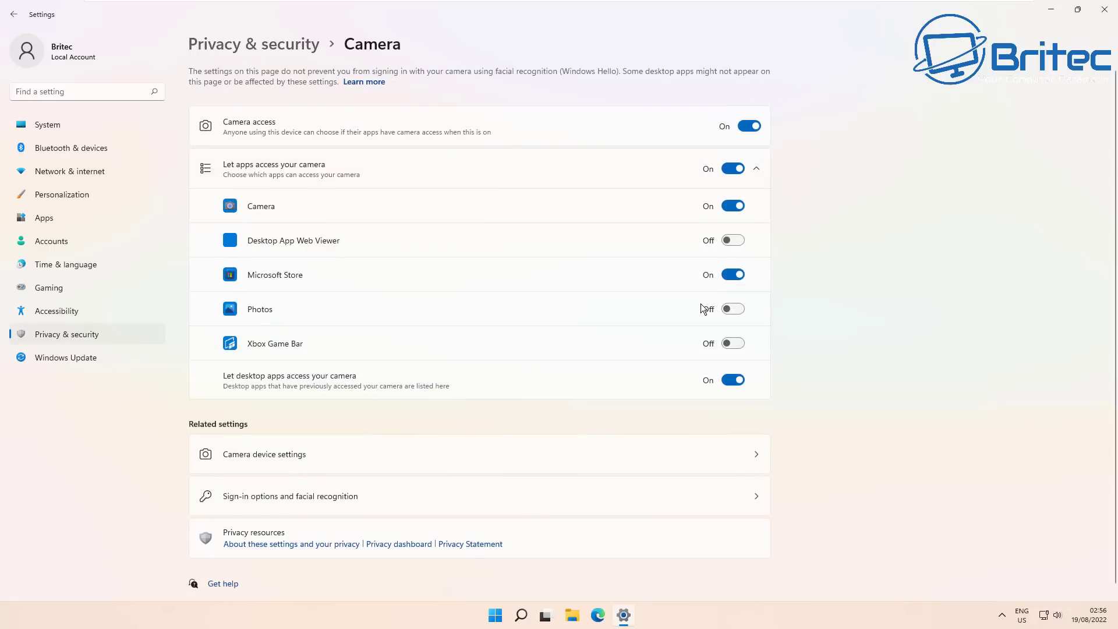
left_click(13, 14)
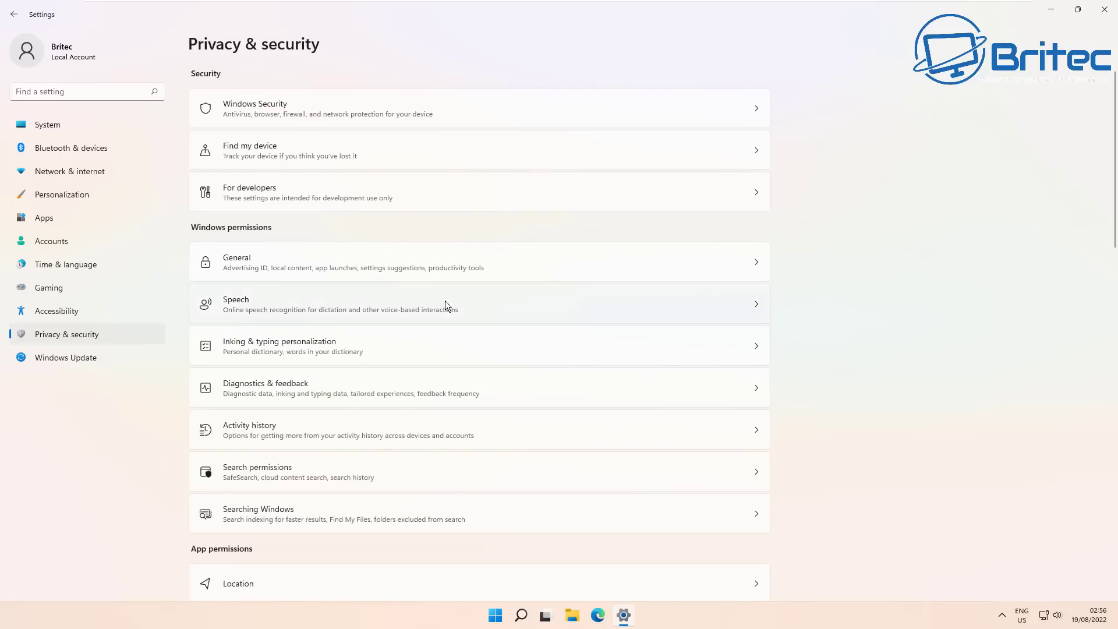
- Turn off Phone call access in the app permissions and return to the permissions list
scroll(442, 314, "down", 8)
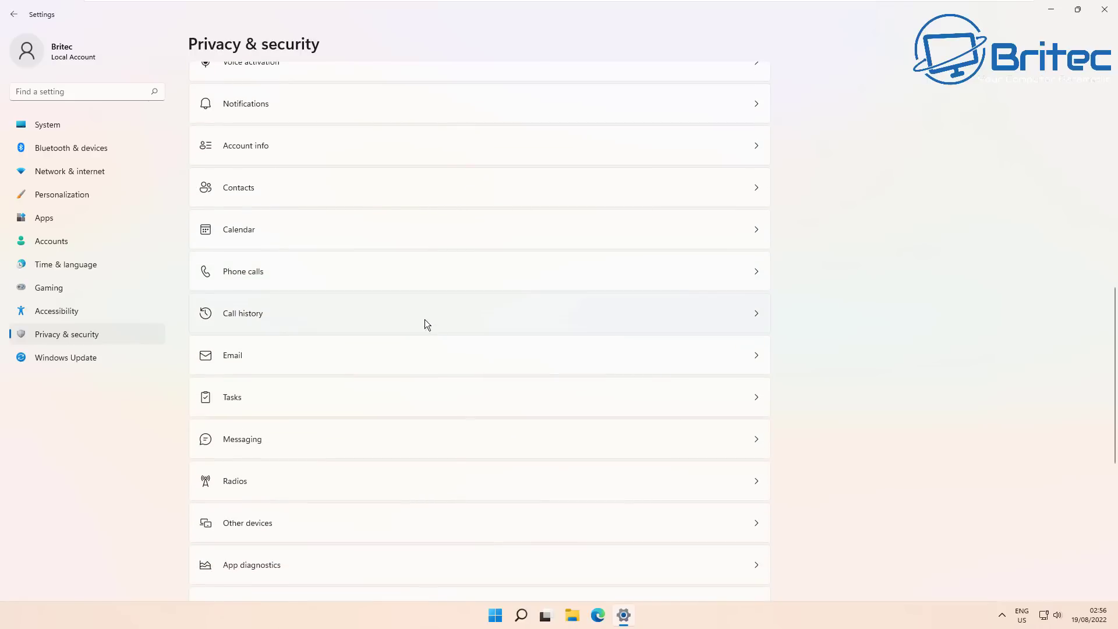
left_click(419, 273)
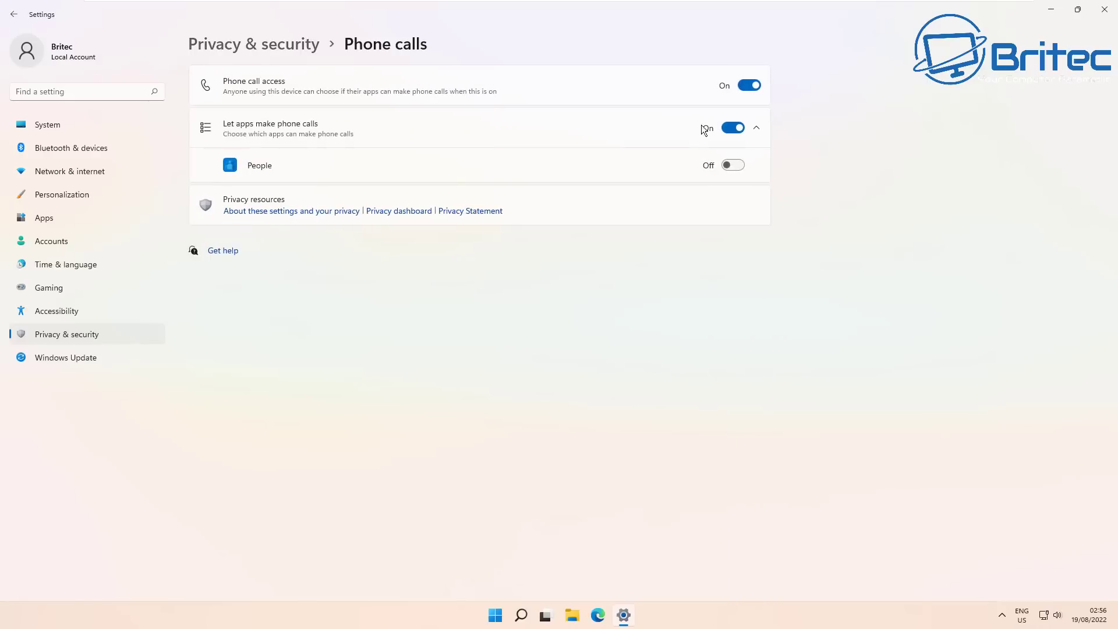
left_click(749, 87)
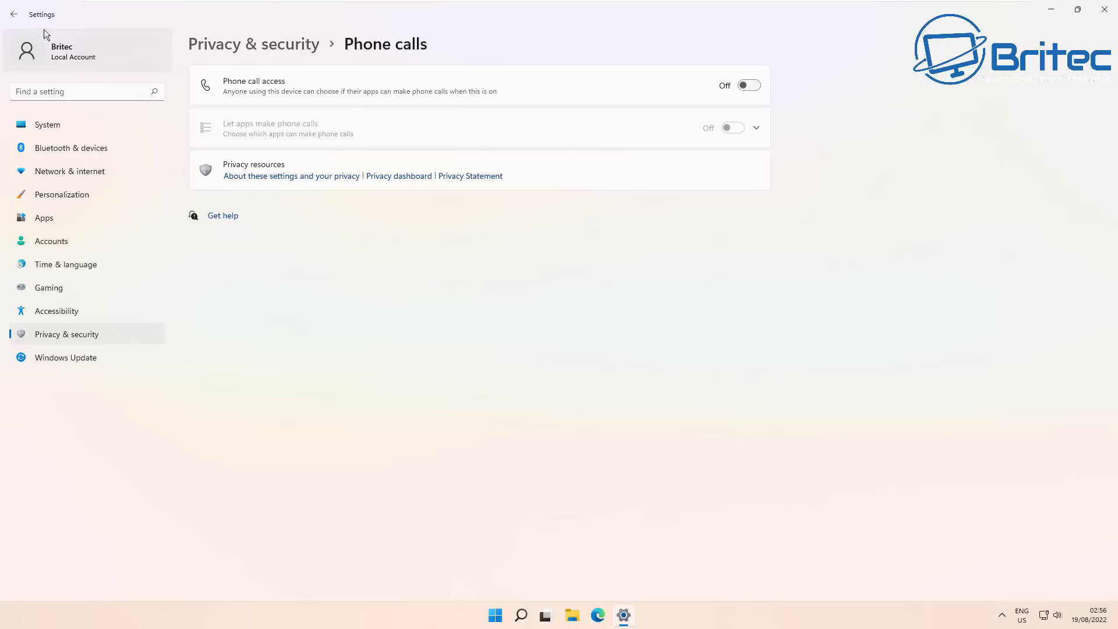
left_click(15, 14)
scroll(457, 394, "down", 8)
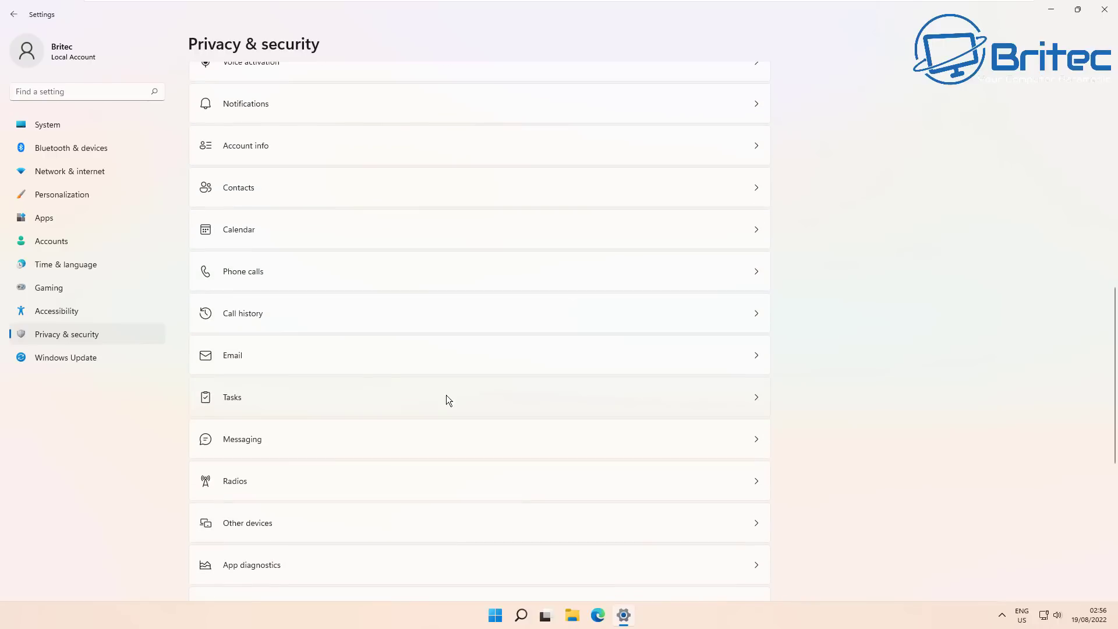
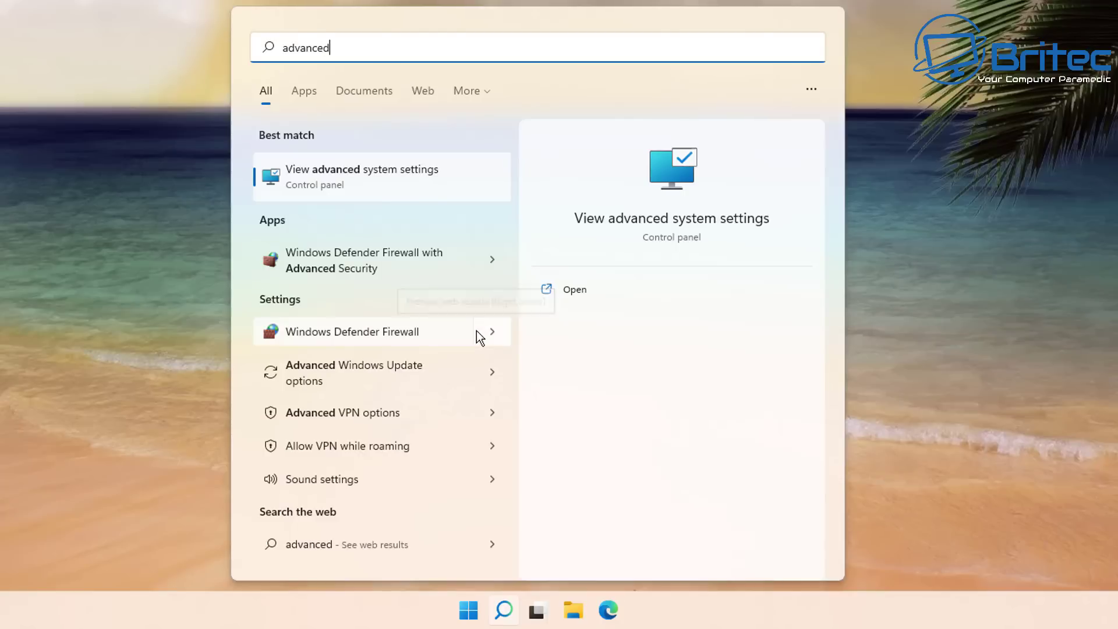
- Open the advanced system settings and bring up the Performance Options with the visual effects list
left_click(389, 180)
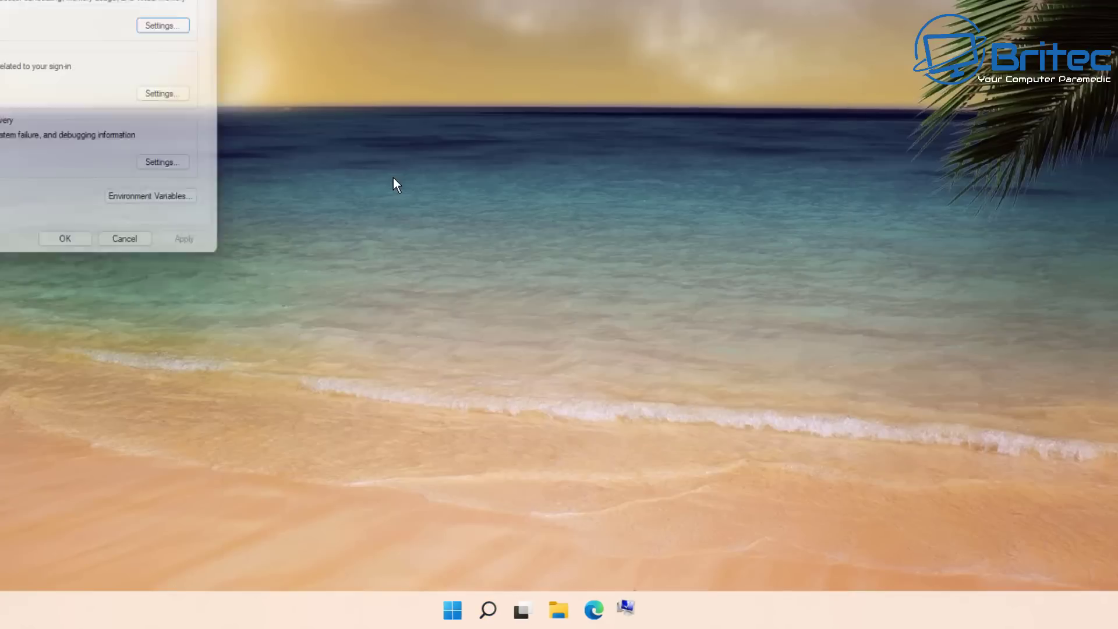
left_click_drag(175, 22, 547, 3)
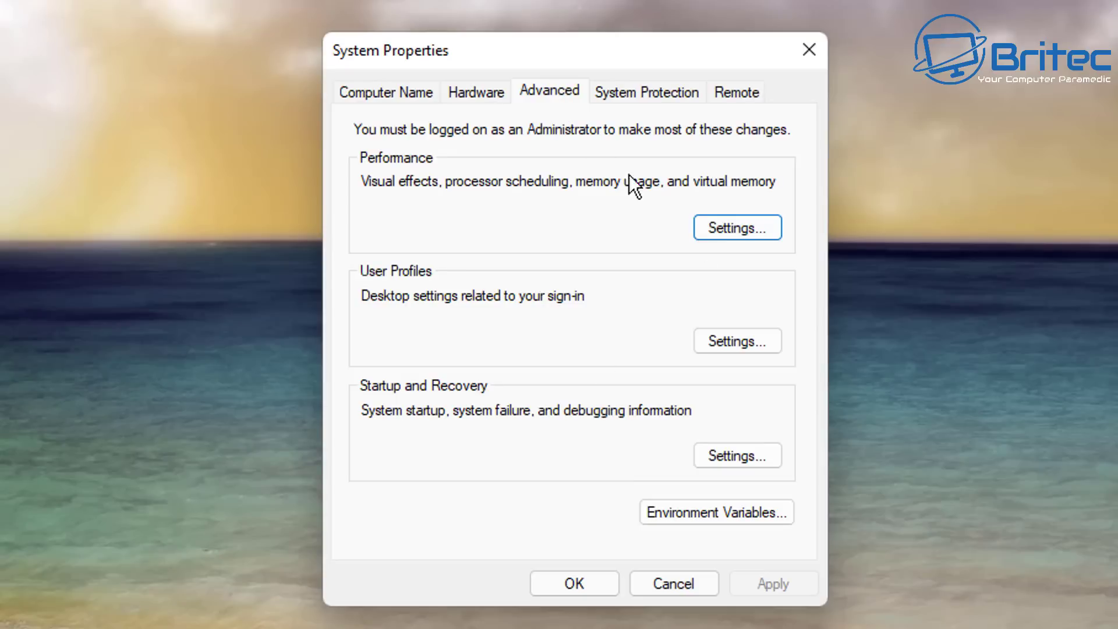
left_click(737, 227)
left_click_drag(673, 149, 627, 11)
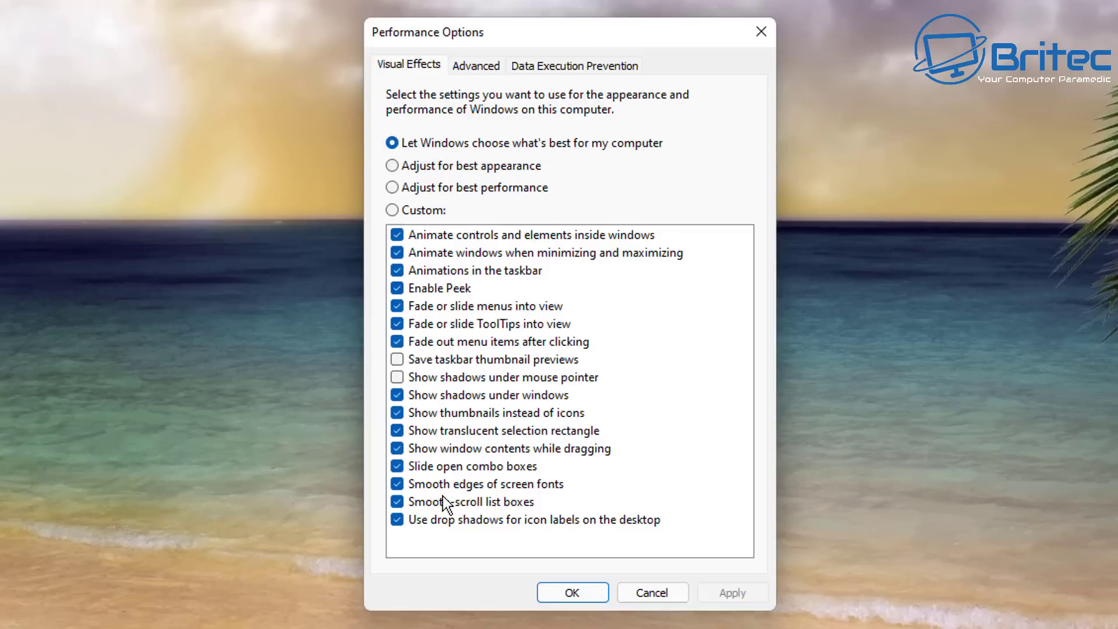
- Try the best performance preset for visual effects and switch to the best appearance preset
left_click(392, 210)
left_click(393, 187)
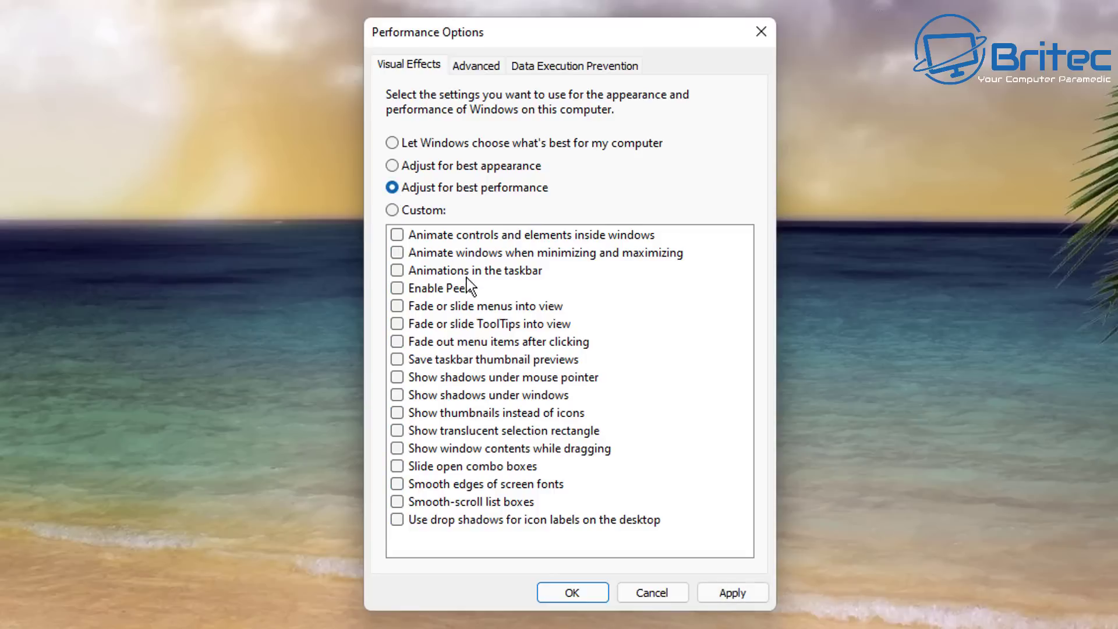
left_click(400, 163)
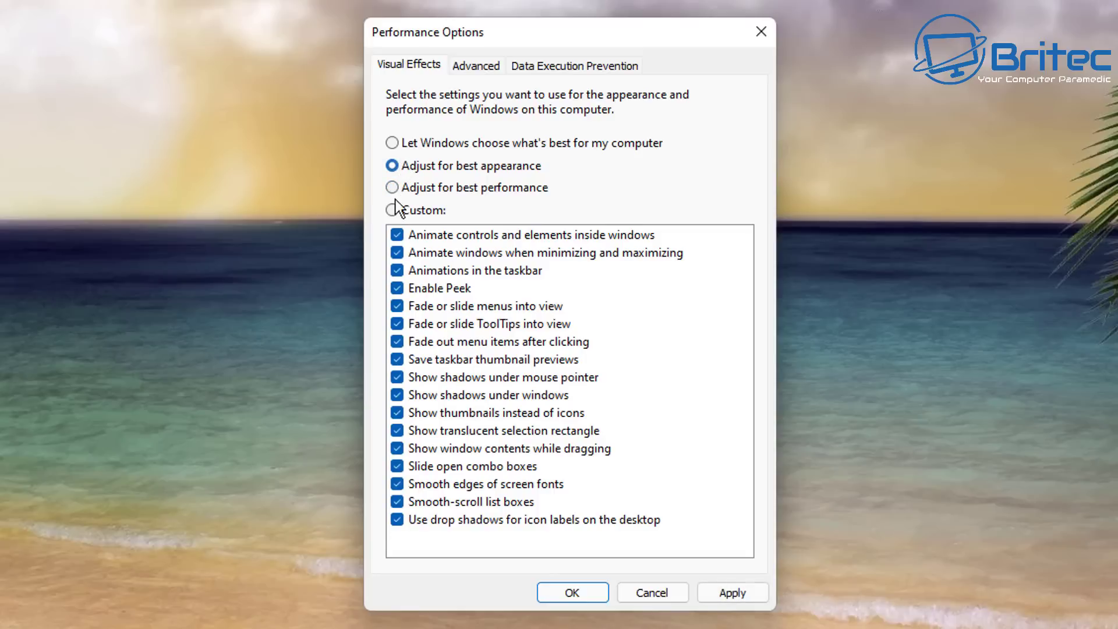
- Switch to Custom visual effects and disable smooth-scroll list boxes, slide open combo boxes, window contents while dragging and the translucent selection rectangle
left_click(393, 210)
left_click(397, 503)
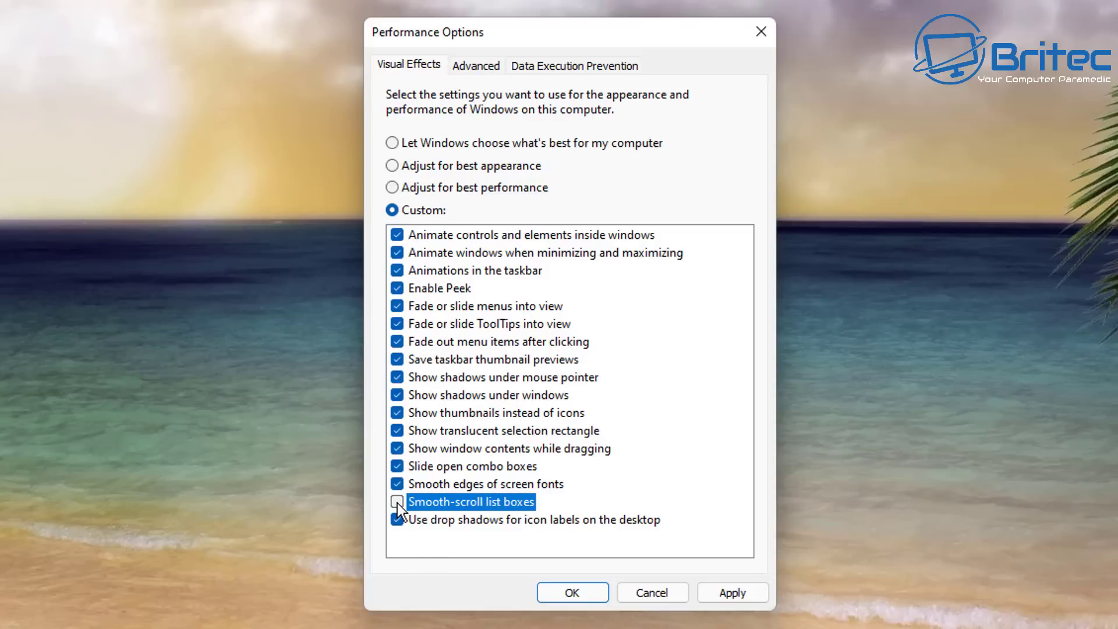
left_click(397, 466)
left_click(398, 448)
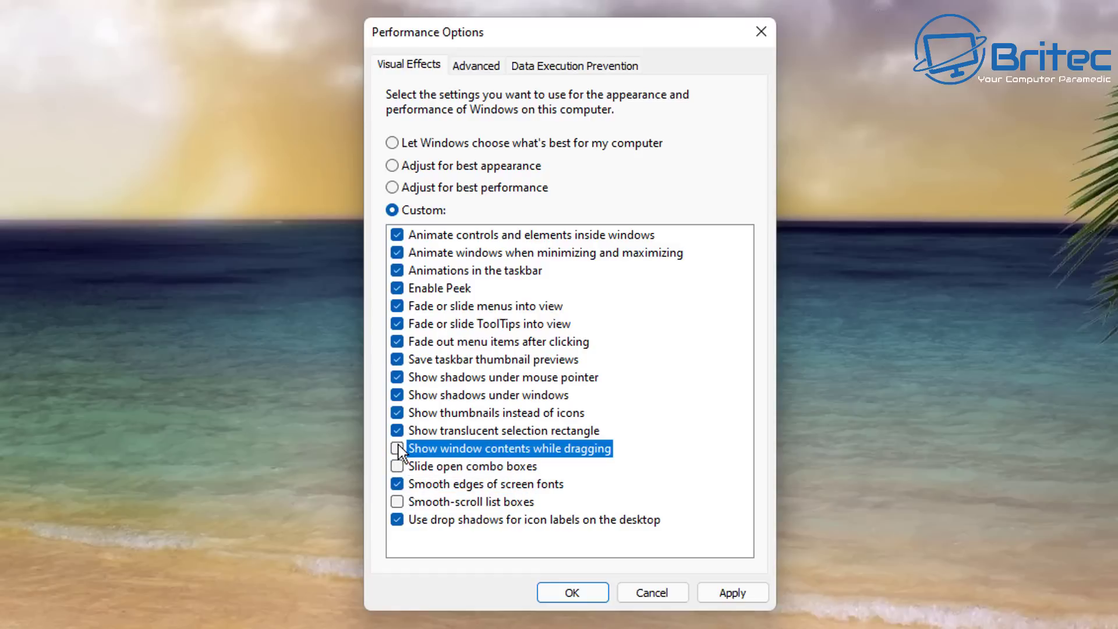
left_click(398, 431)
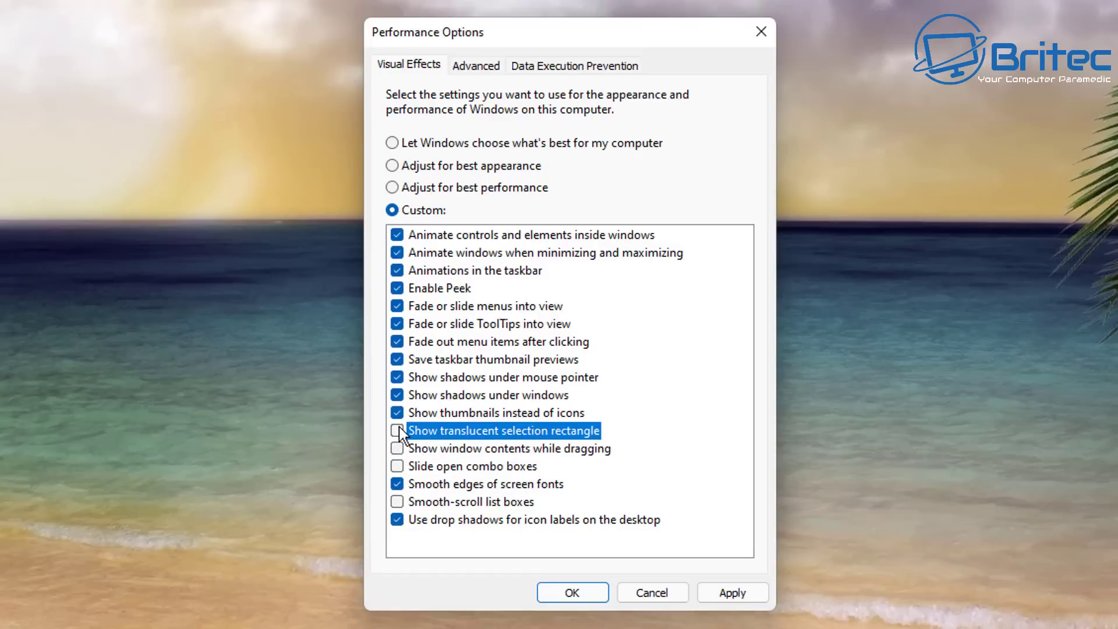
- Disable mouse pointer shadows, saved taskbar thumbnail previews, fading out of menu items, and fading or sliding of ToolTips and menus
left_click(398, 377)
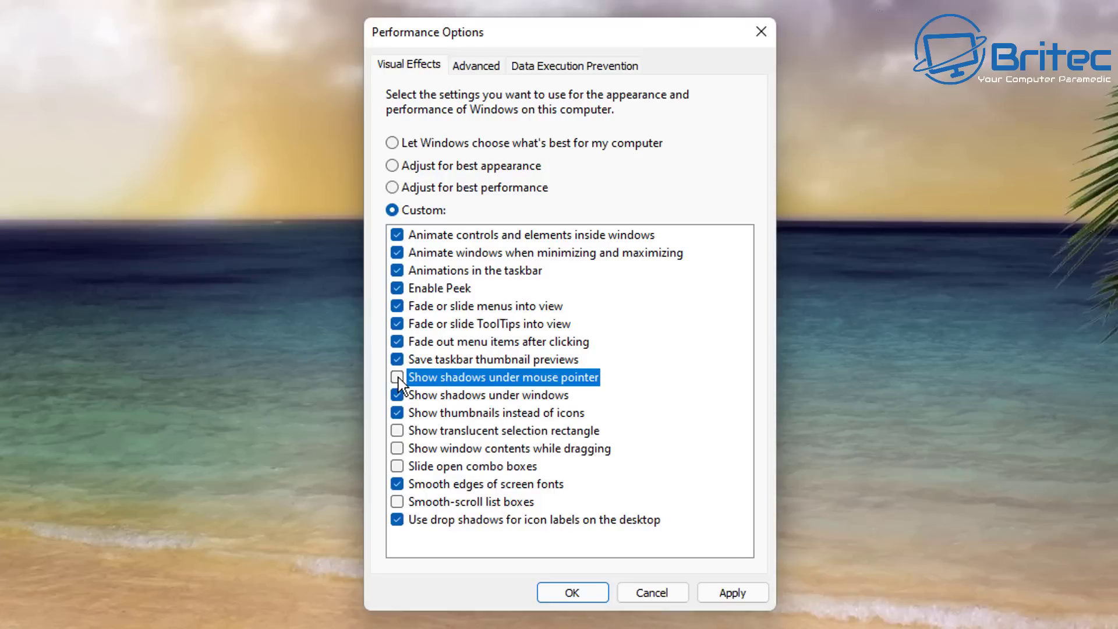
left_click(398, 359)
left_click(399, 341)
left_click(399, 324)
left_click(398, 306)
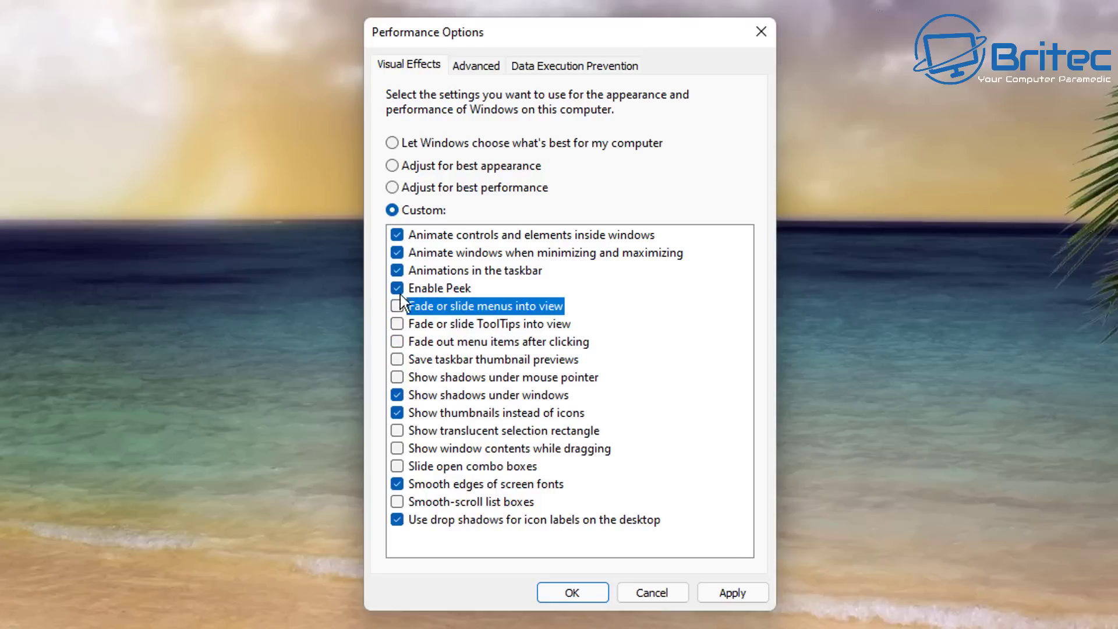
- Disable Peek, taskbar animations, minimize/maximize window animations and control animations, and apply the custom visual effects
left_click(399, 288)
left_click(397, 270)
left_click(396, 254)
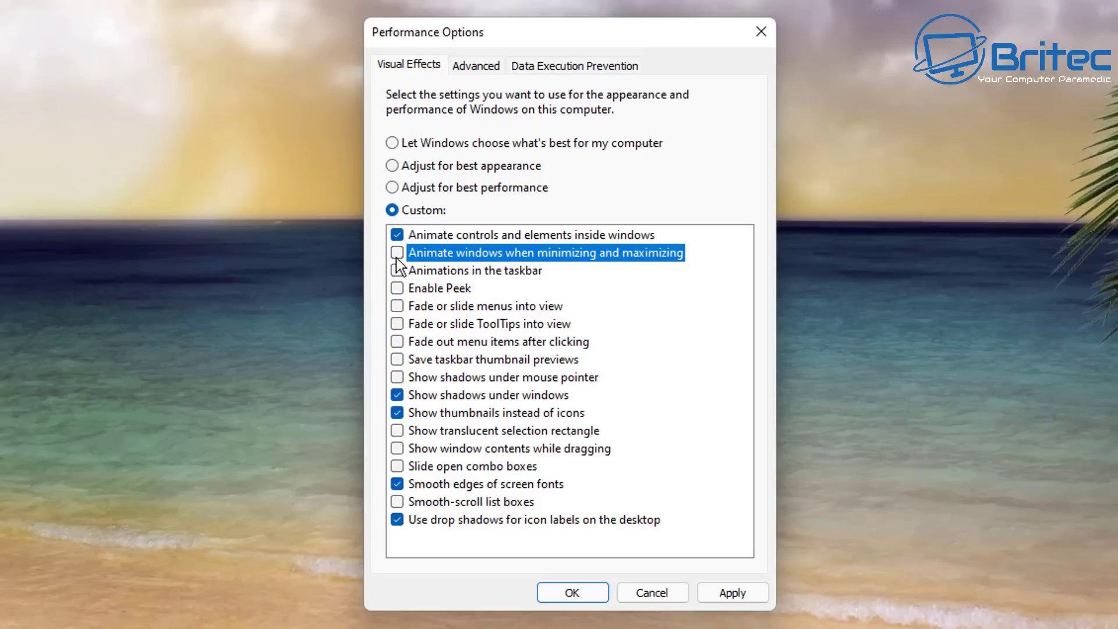
left_click(398, 236)
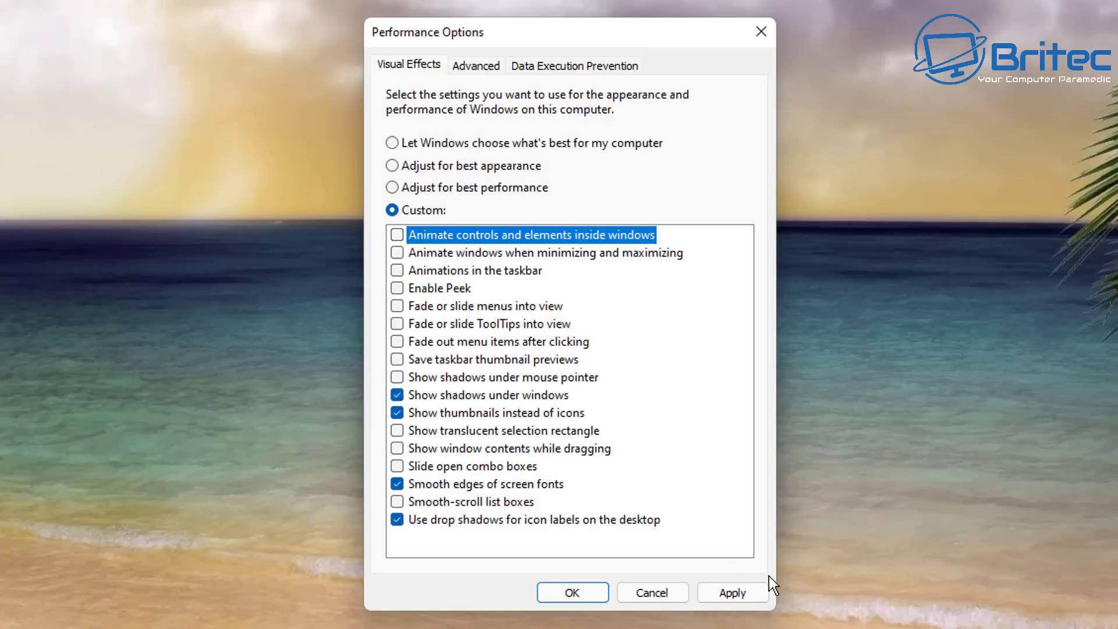
left_click(731, 593)
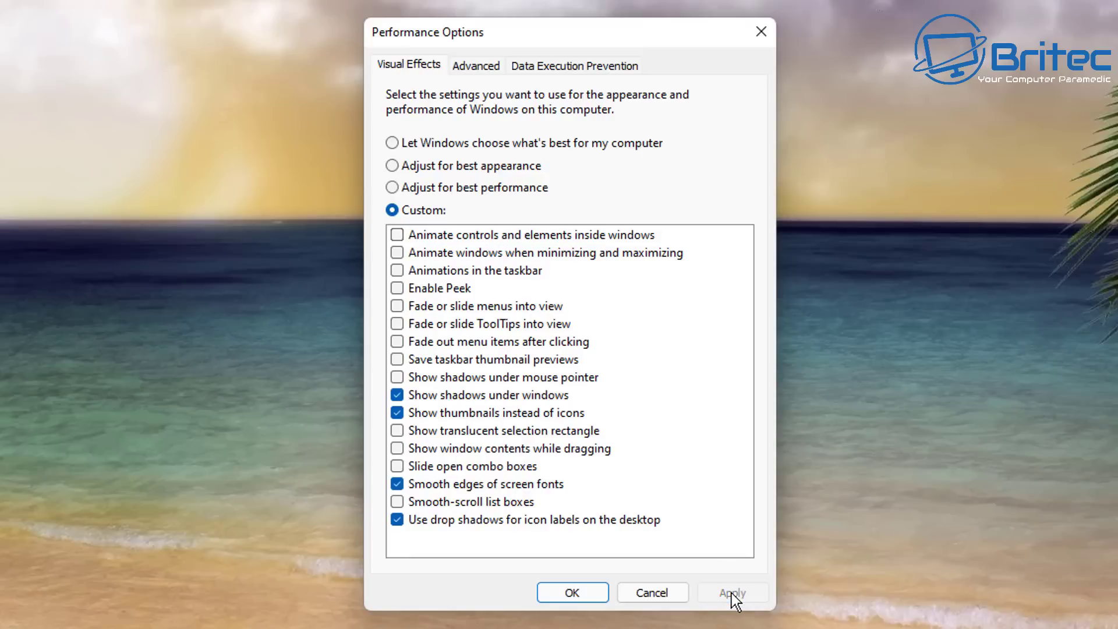
left_click(560, 593)
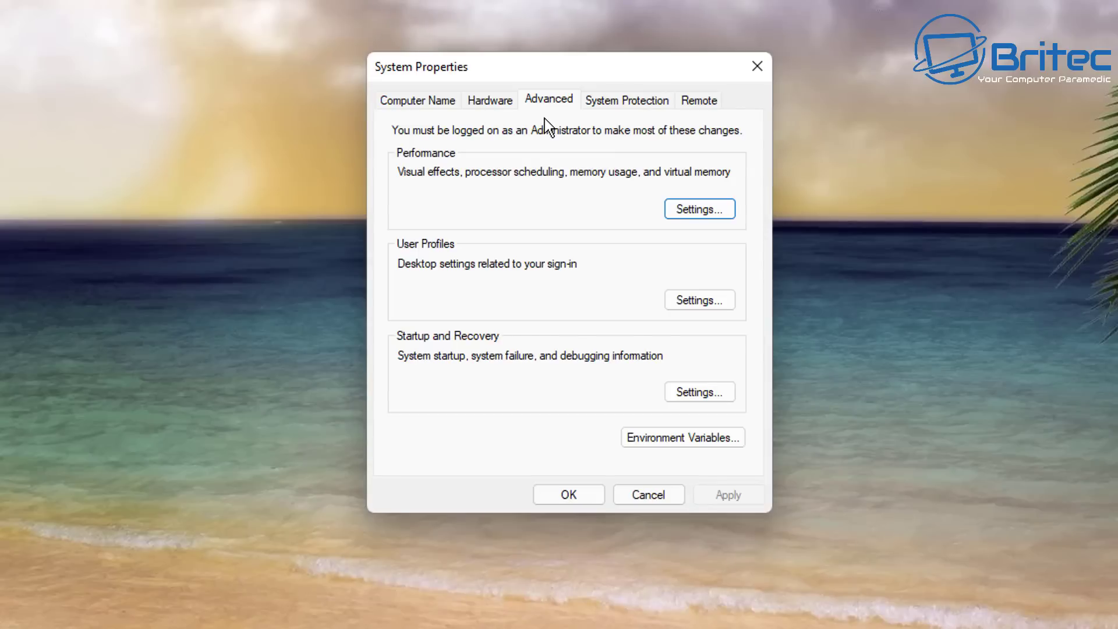
- Turn off Remote Assistance connections to this computer and check the Computer Name and Hardware settings
left_click(686, 102)
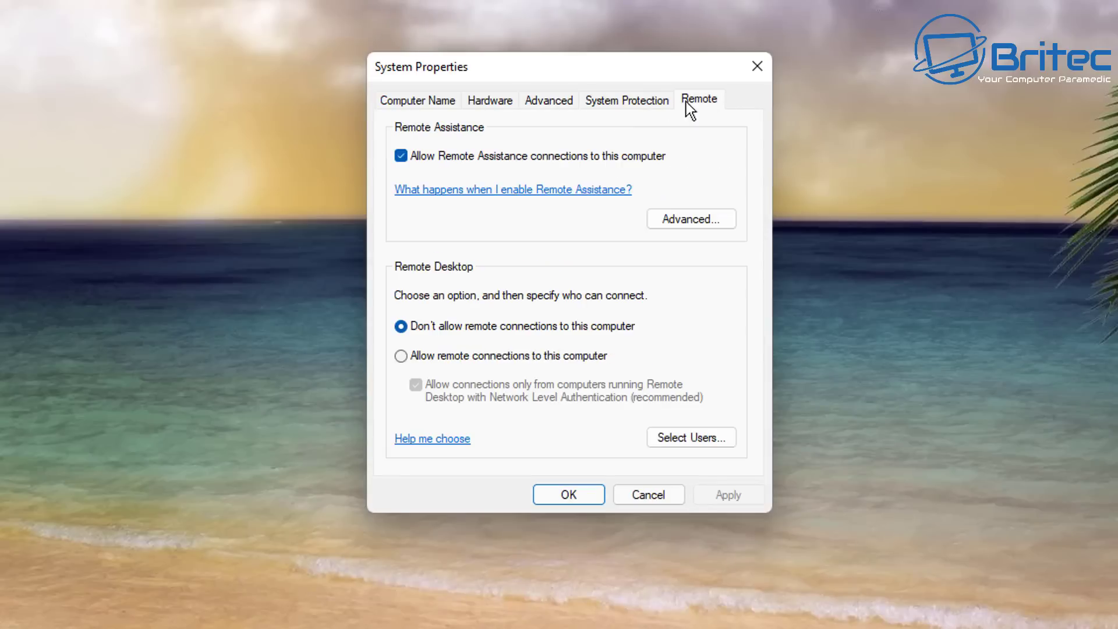
left_click(400, 156)
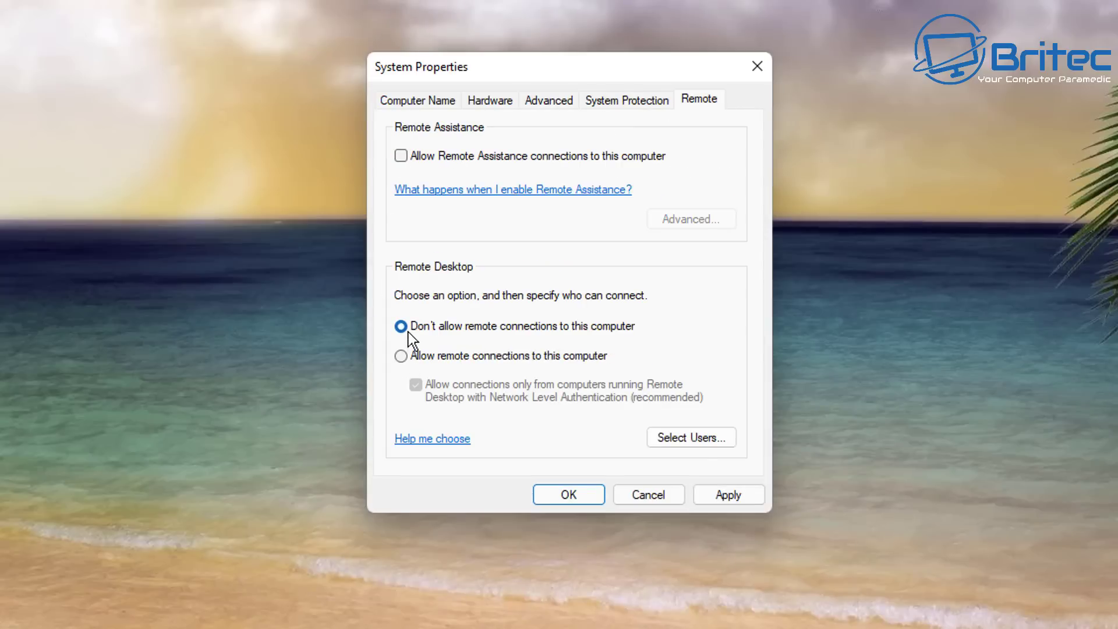
left_click(428, 99)
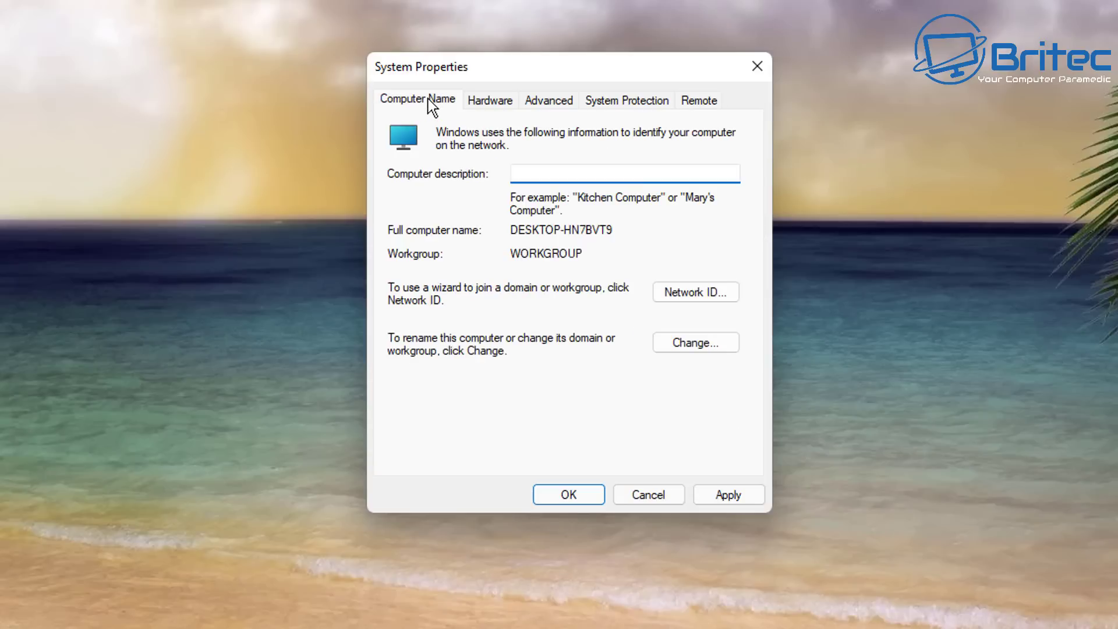
left_click(490, 101)
- Disable automatic restart after a system failure in the Startup and Recovery settings, keeping the automatic memory dump
left_click(545, 102)
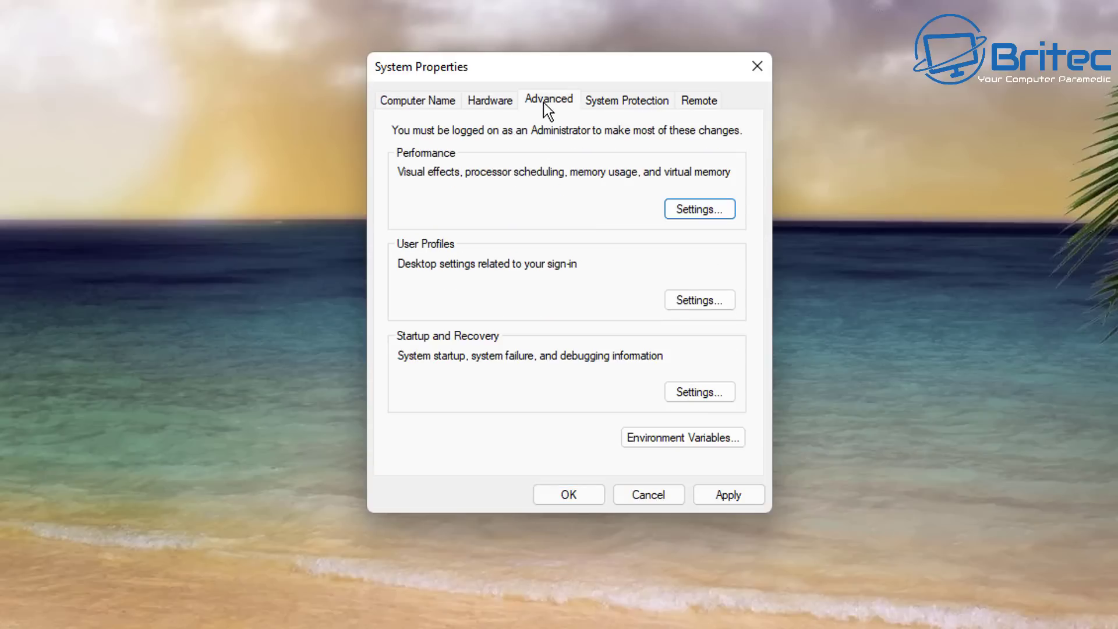
left_click(701, 397)
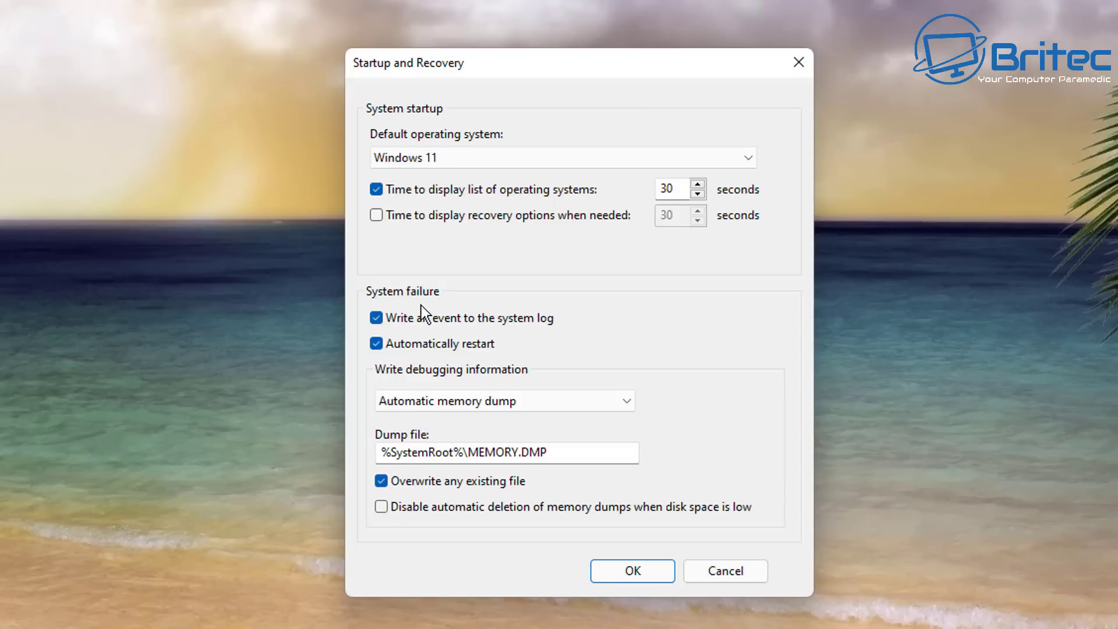
left_click(377, 344)
left_click(569, 395)
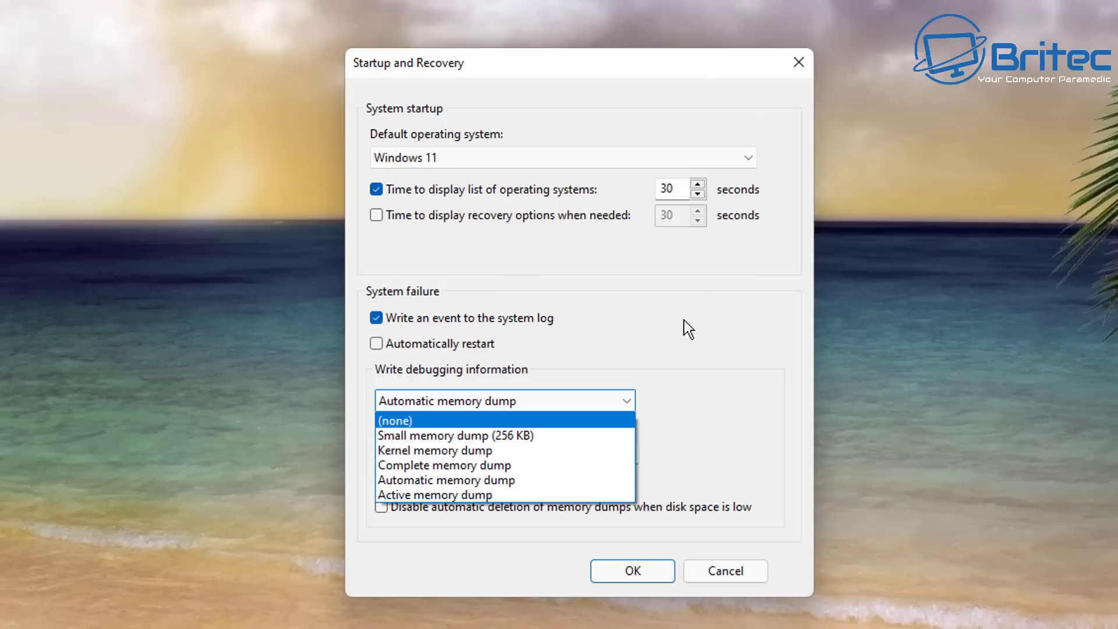
left_click(733, 260)
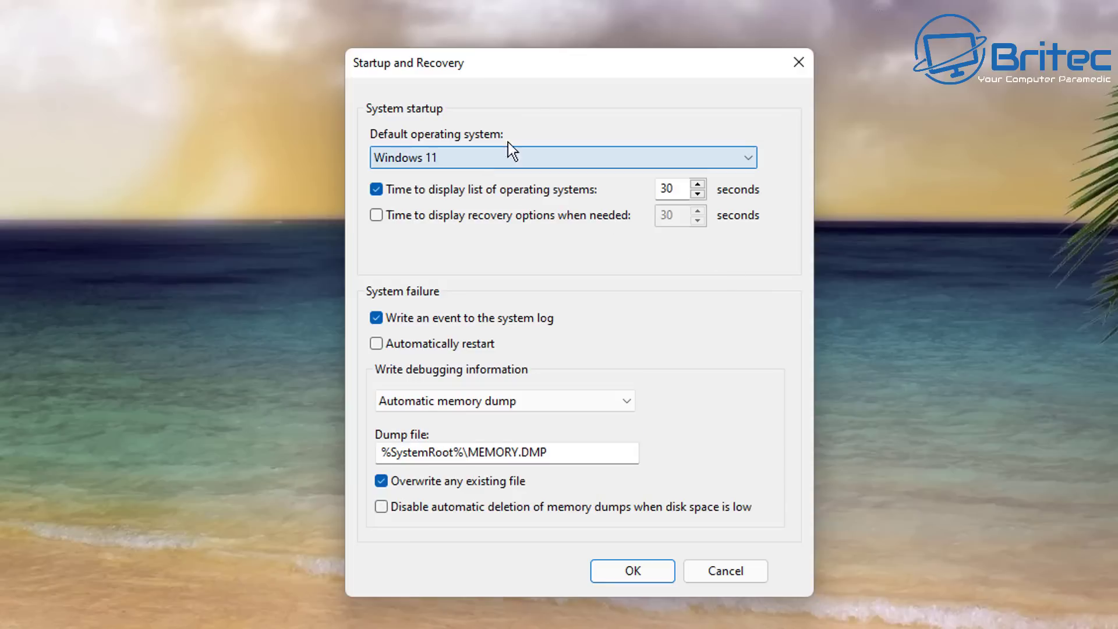
mouse_move(527, 64)
left_mouse_down()
mouse_move(568, 42)
mouse_move(341, 45)
mouse_move(887, 57)
mouse_move(516, 61)
mouse_move(528, 66)
left_mouse_up()
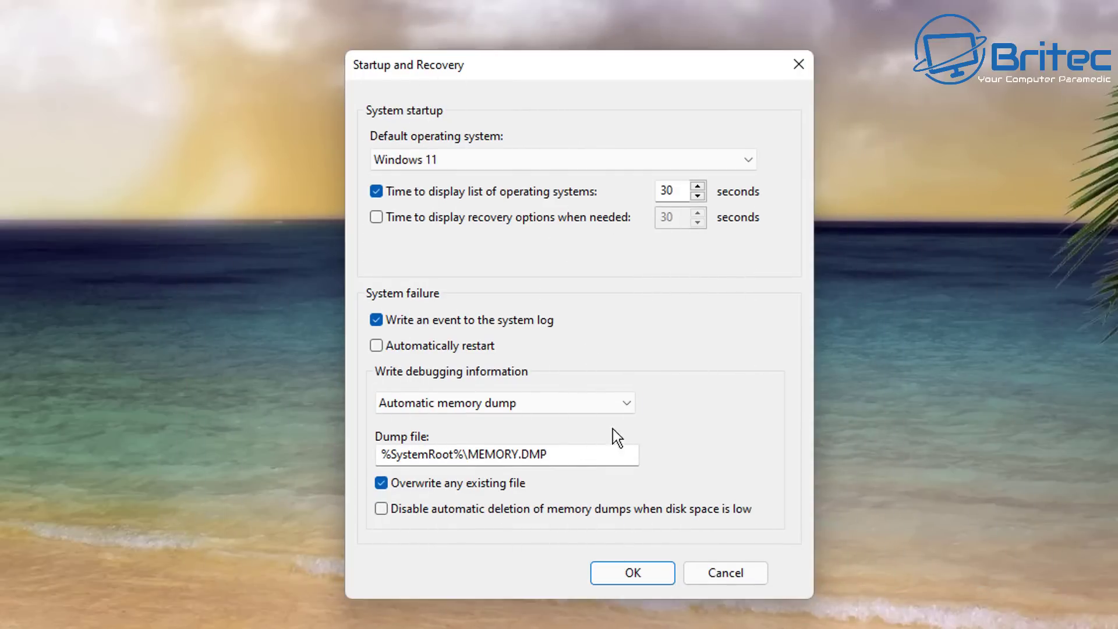
left_click(634, 571)
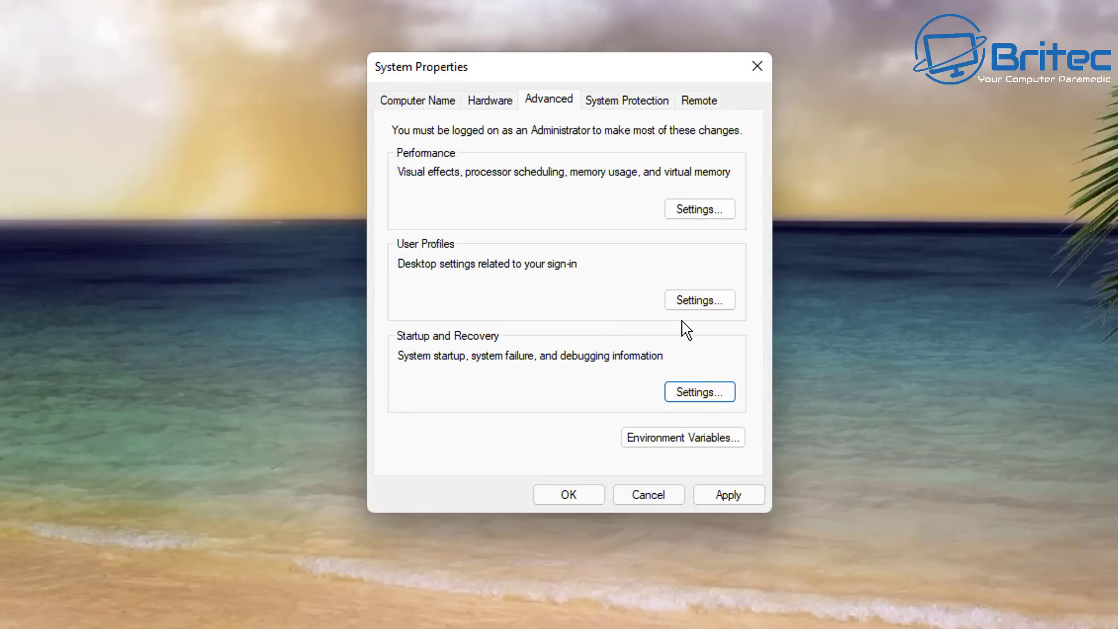
- Review the processor scheduling and virtual memory paging file settings in Performance Options, and close the System Properties
left_click(684, 205)
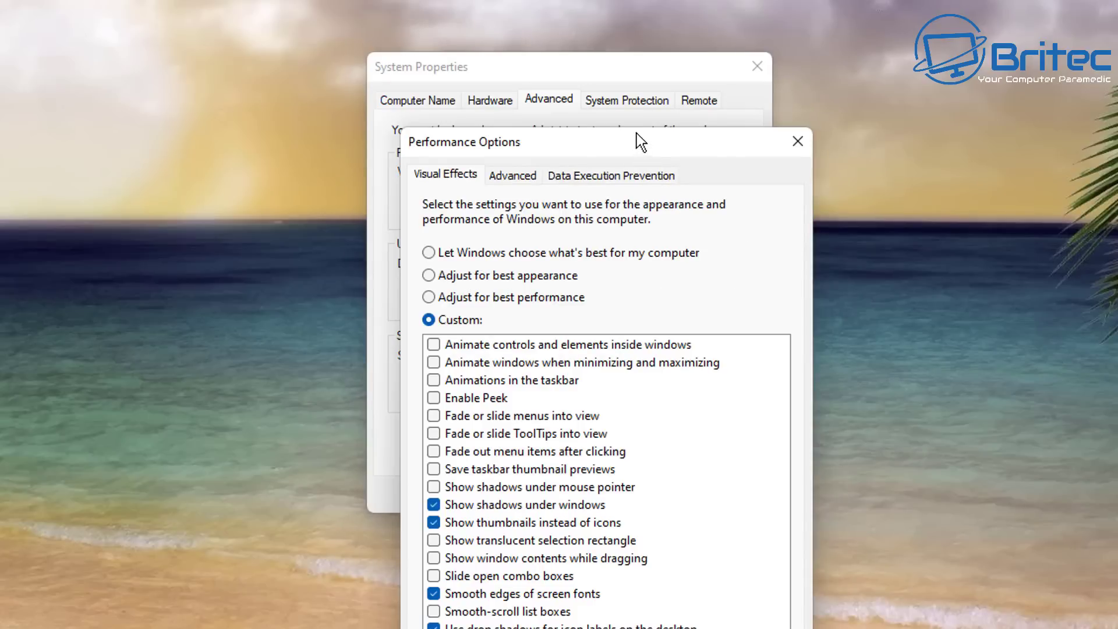
left_click_drag(638, 134, 603, 47)
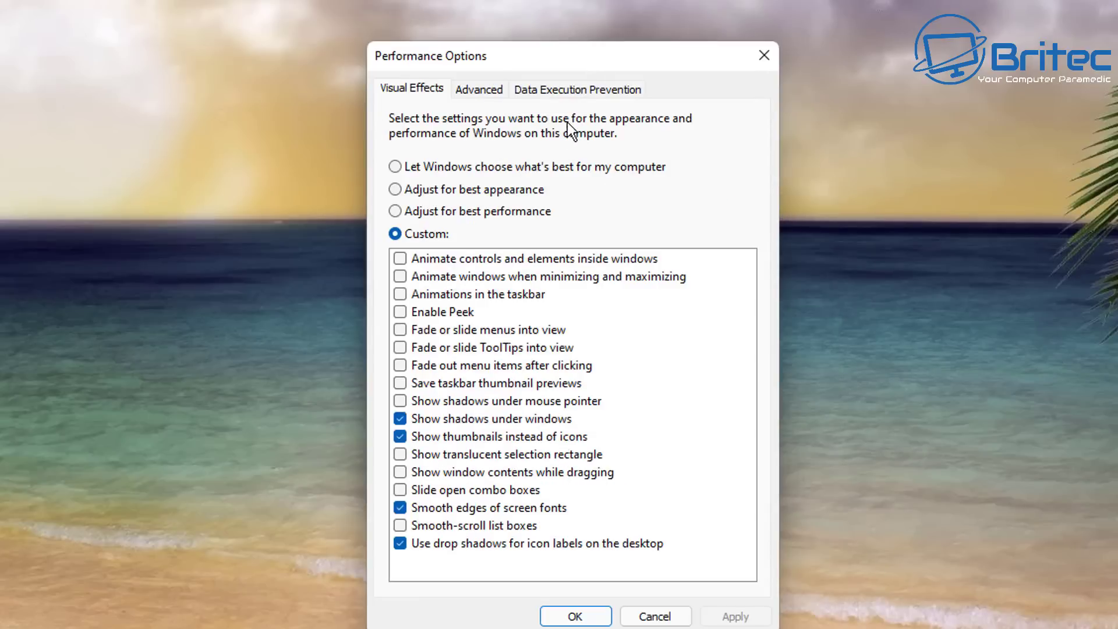
left_click(481, 86)
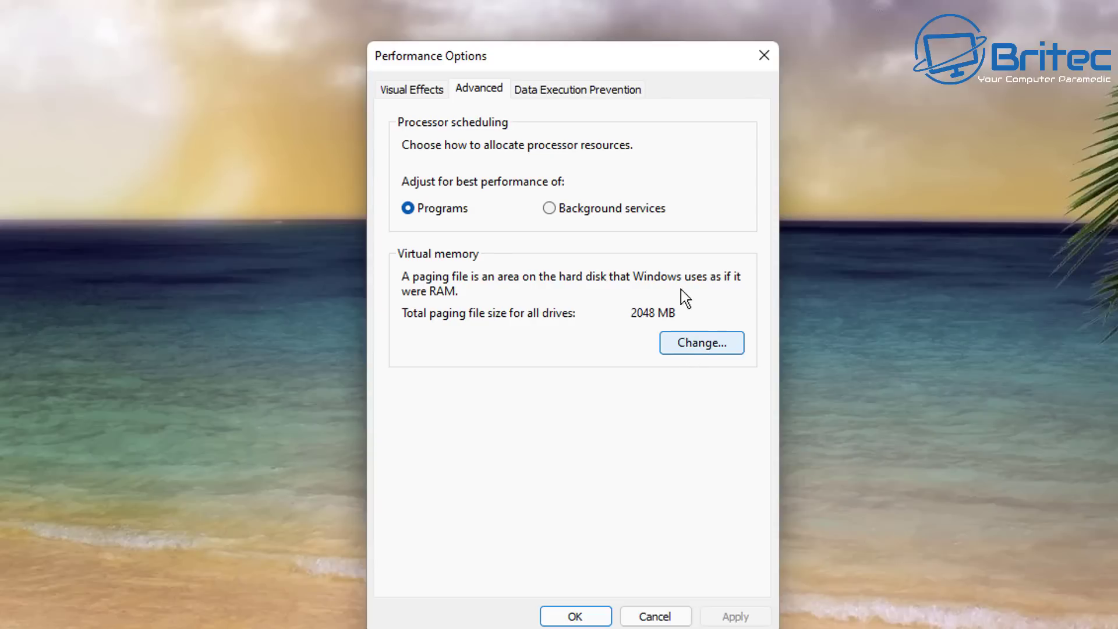
left_click(690, 348)
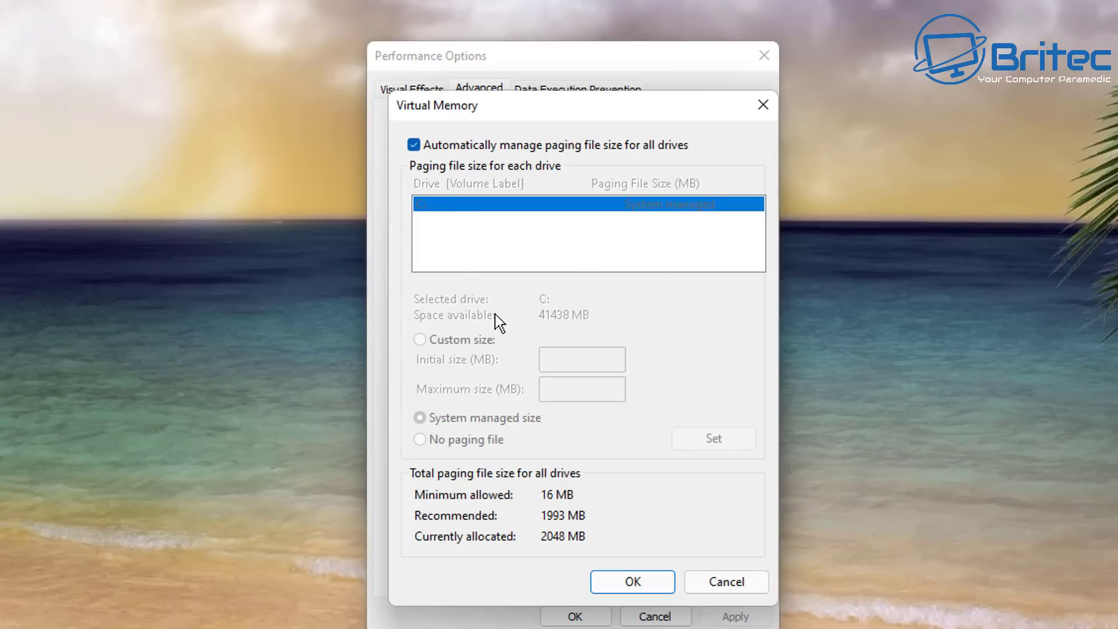
left_click(763, 104)
left_click(762, 58)
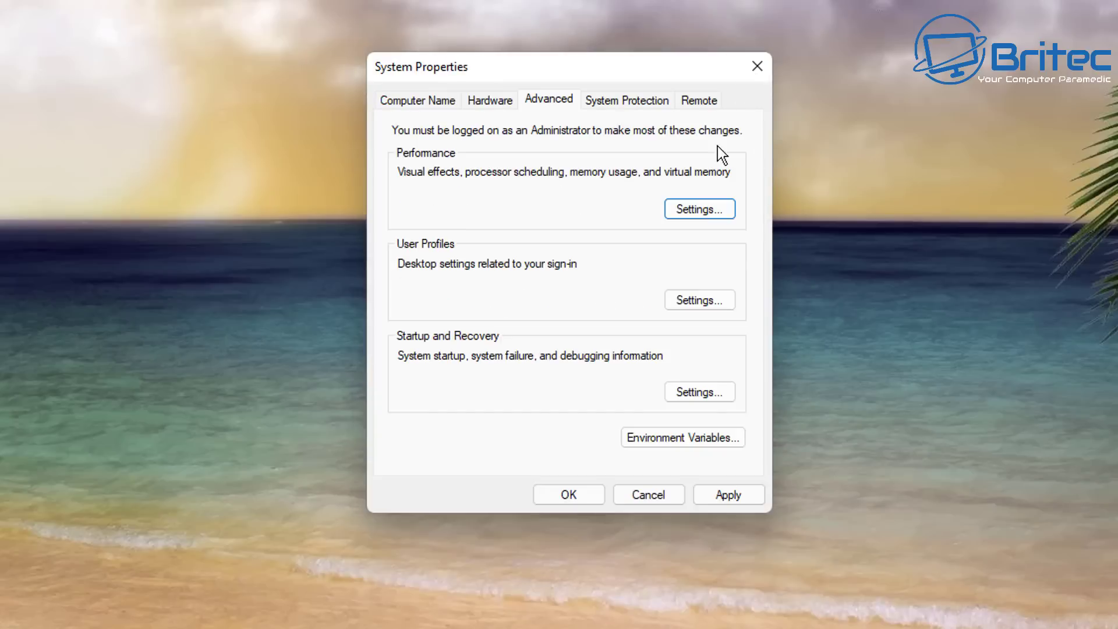
left_click(756, 66)
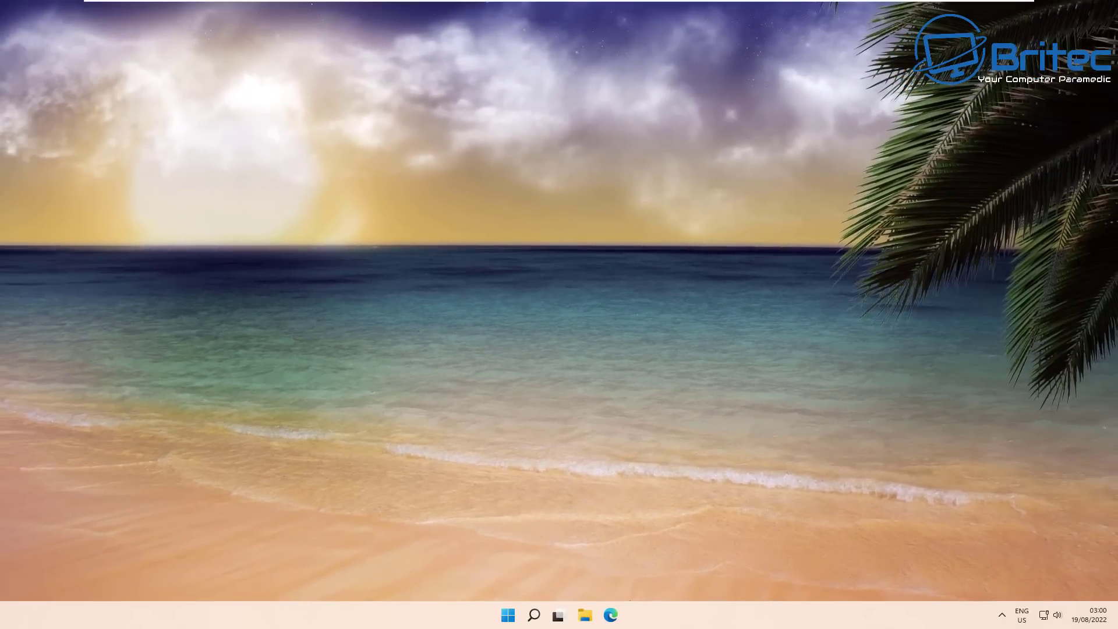
- Turn off Microsoft OneDrive in the startup apps list of the Windows Settings and leave the page
left_click(507, 619)
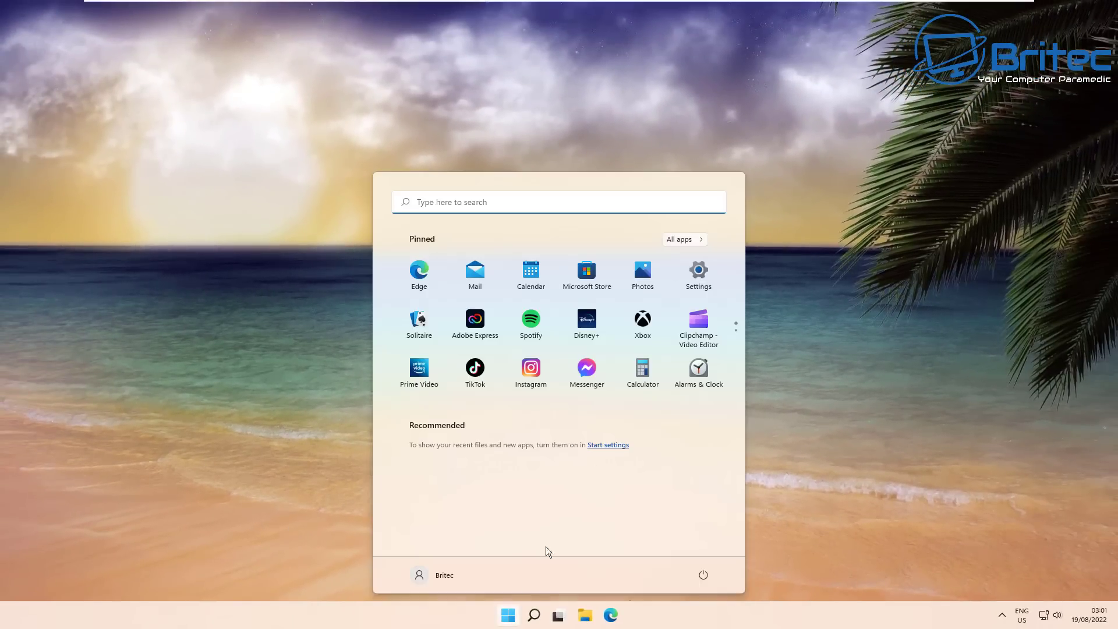
left_click(699, 271)
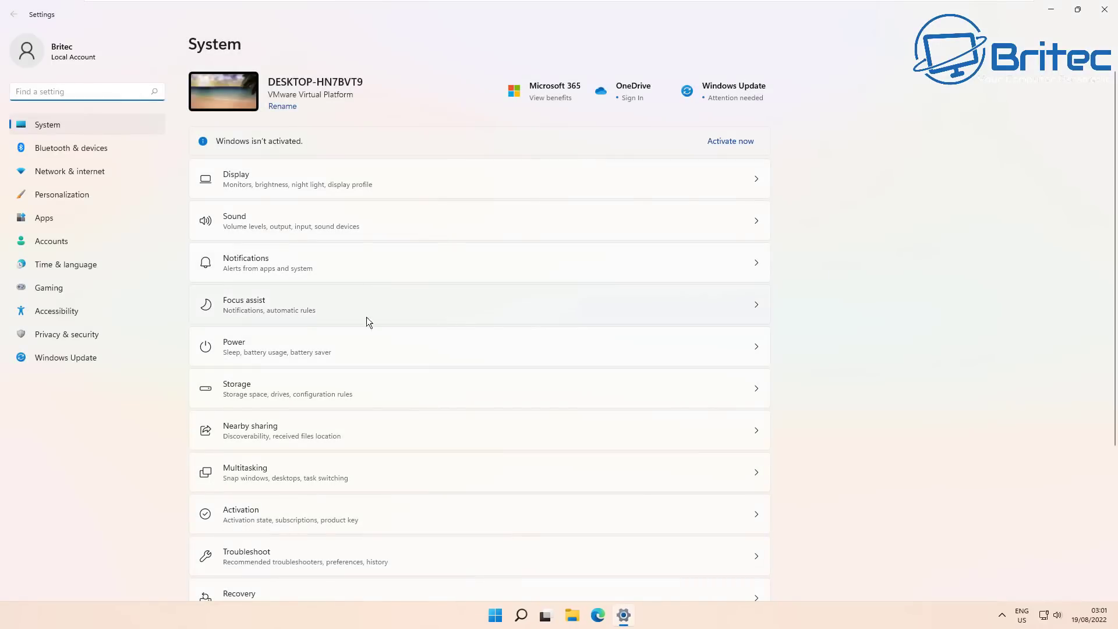
left_click(23, 221)
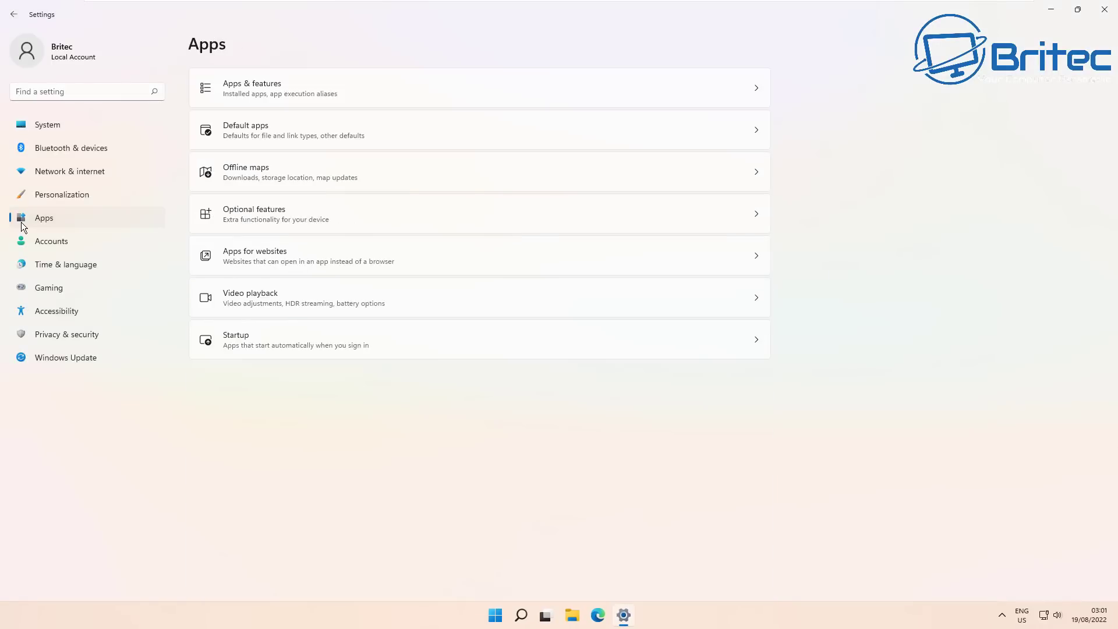
left_click(316, 343)
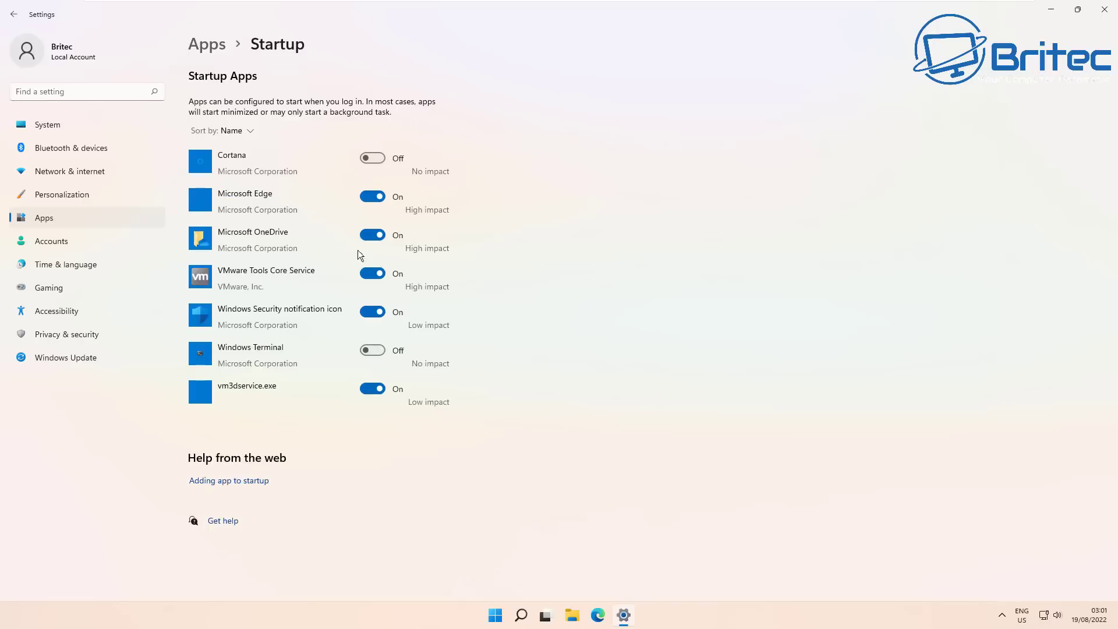
left_click(372, 235)
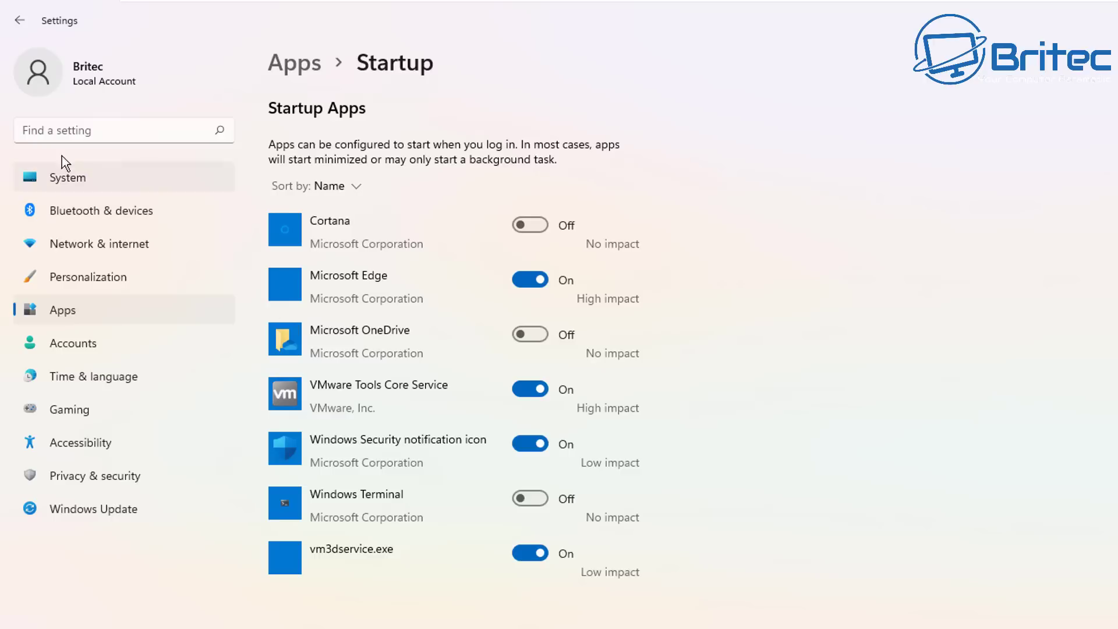
left_click(16, 20)
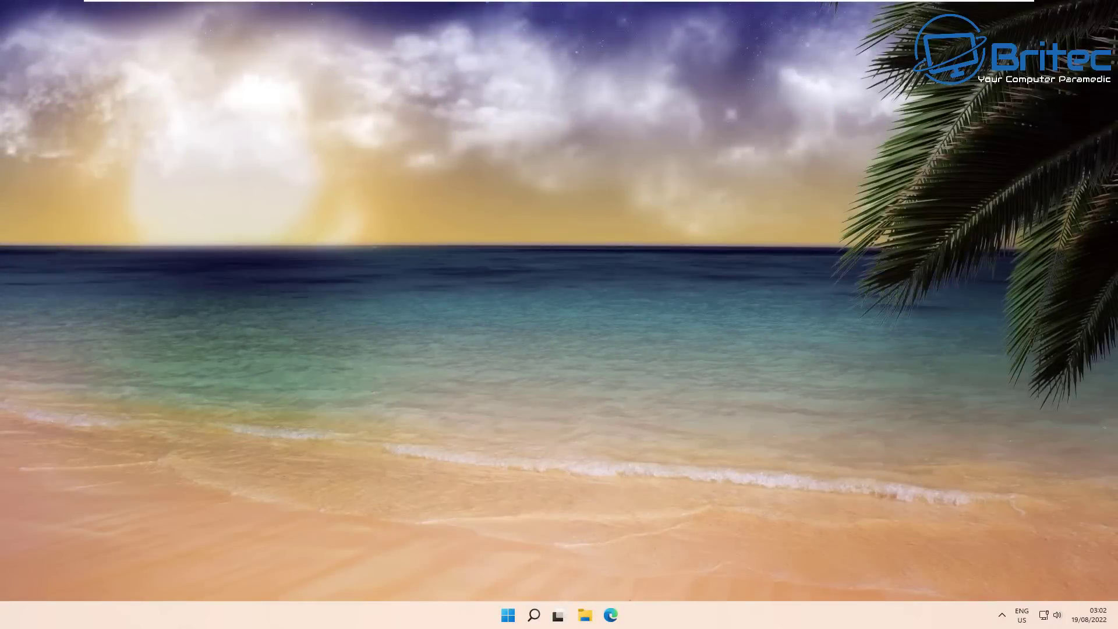
- Uninstall the pinned Instagram app from the Start menu
left_click(508, 615)
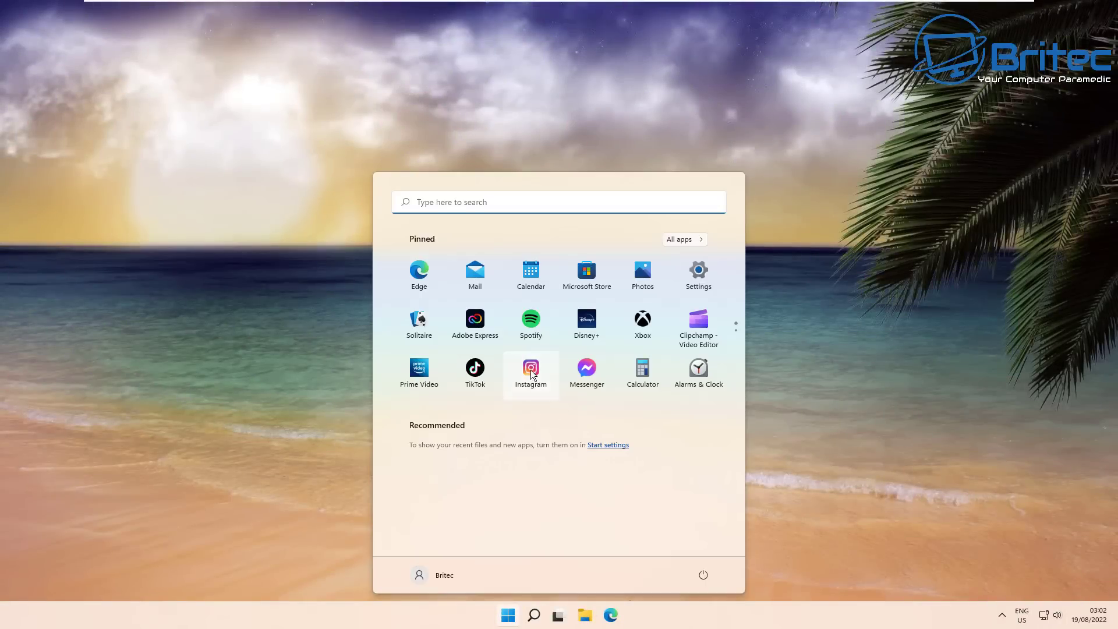
right_click(545, 375)
left_click(572, 407)
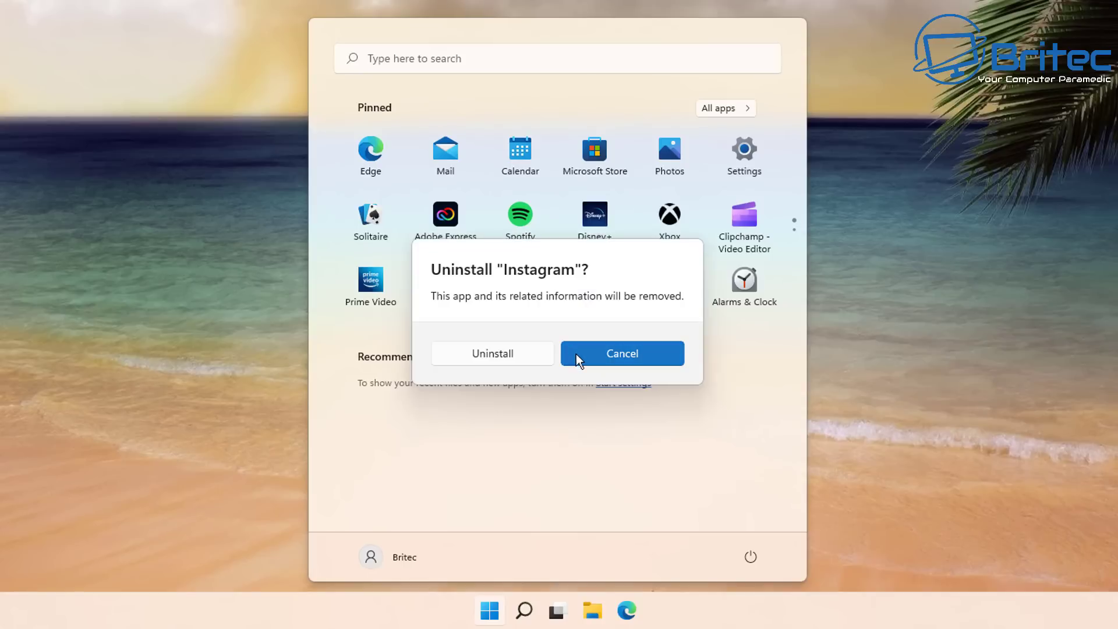
left_click(511, 354)
- Uninstall the pinned Messenger and TikTok apps from the Start menu
right_click(519, 284)
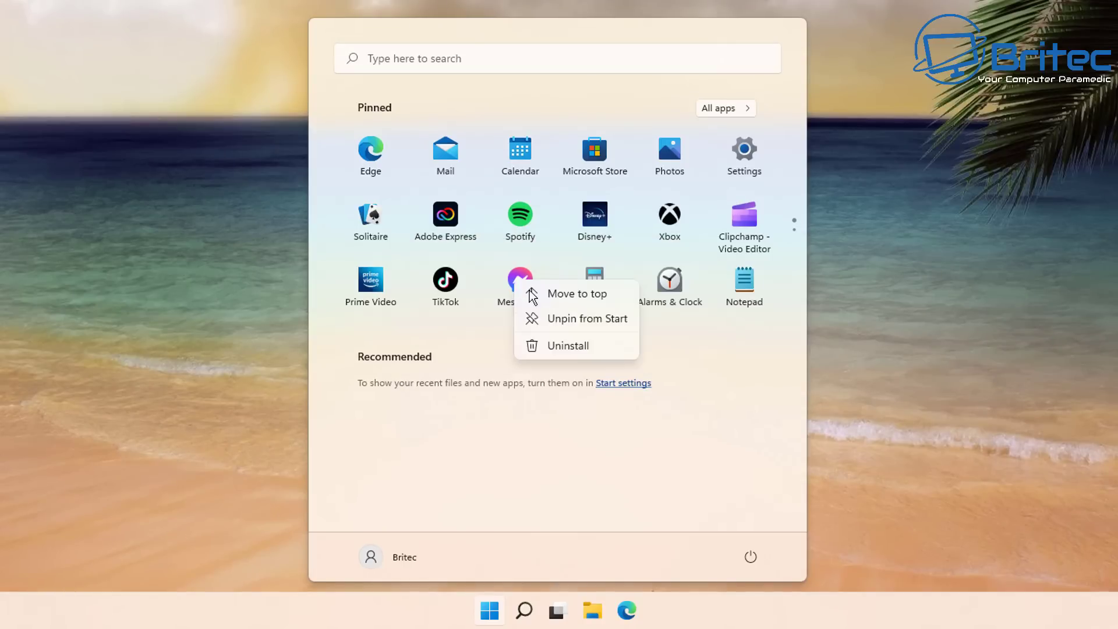
left_click(567, 346)
left_click(509, 356)
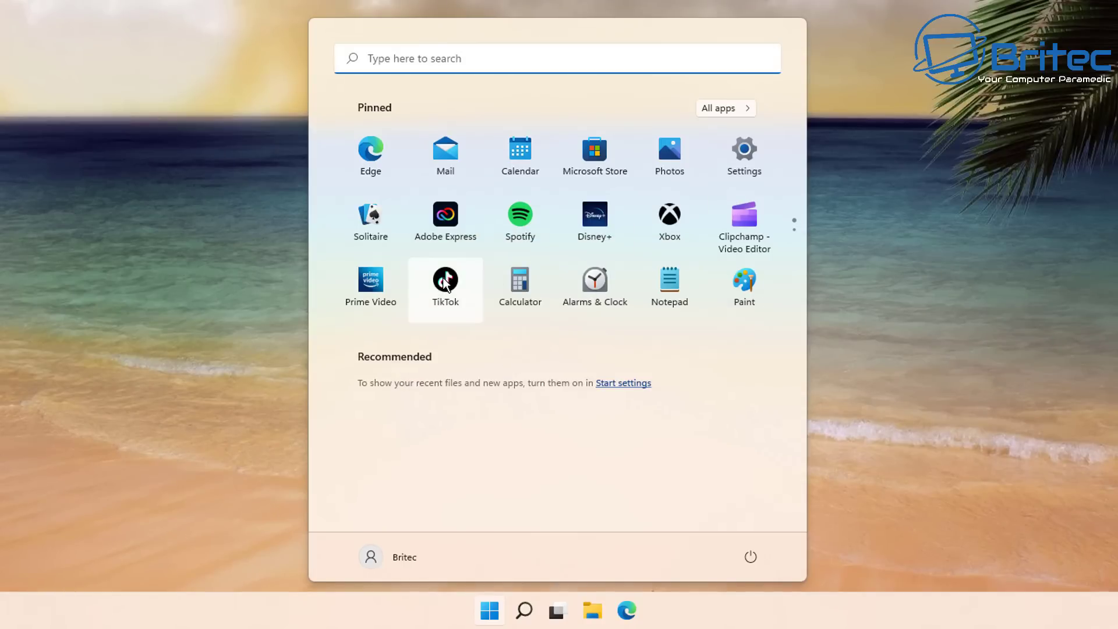
right_click(443, 283)
left_click(494, 349)
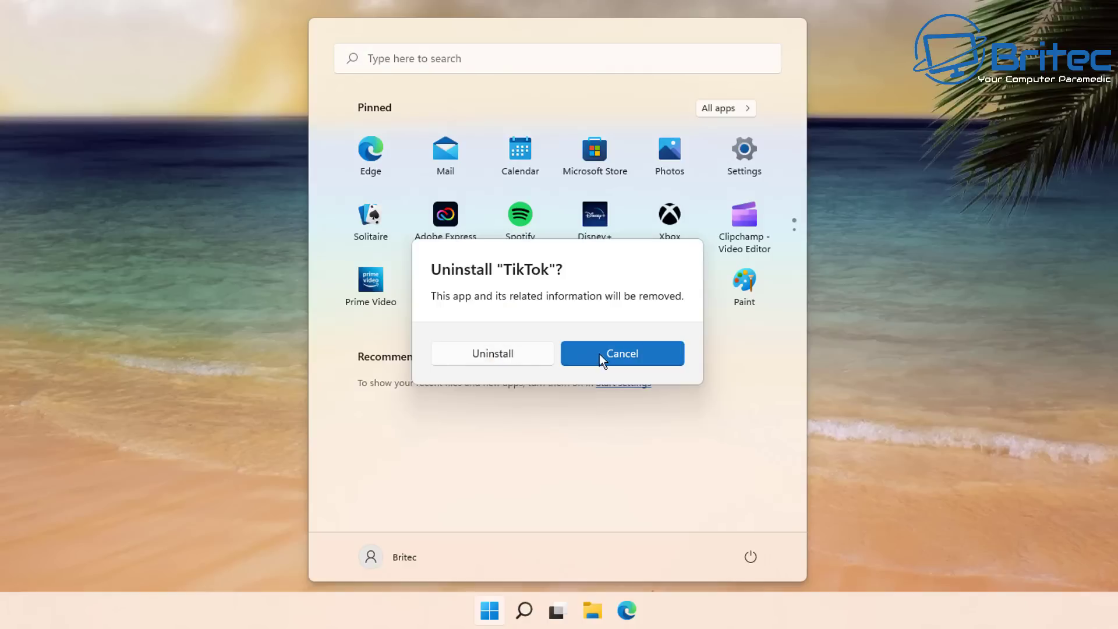
left_click(509, 354)
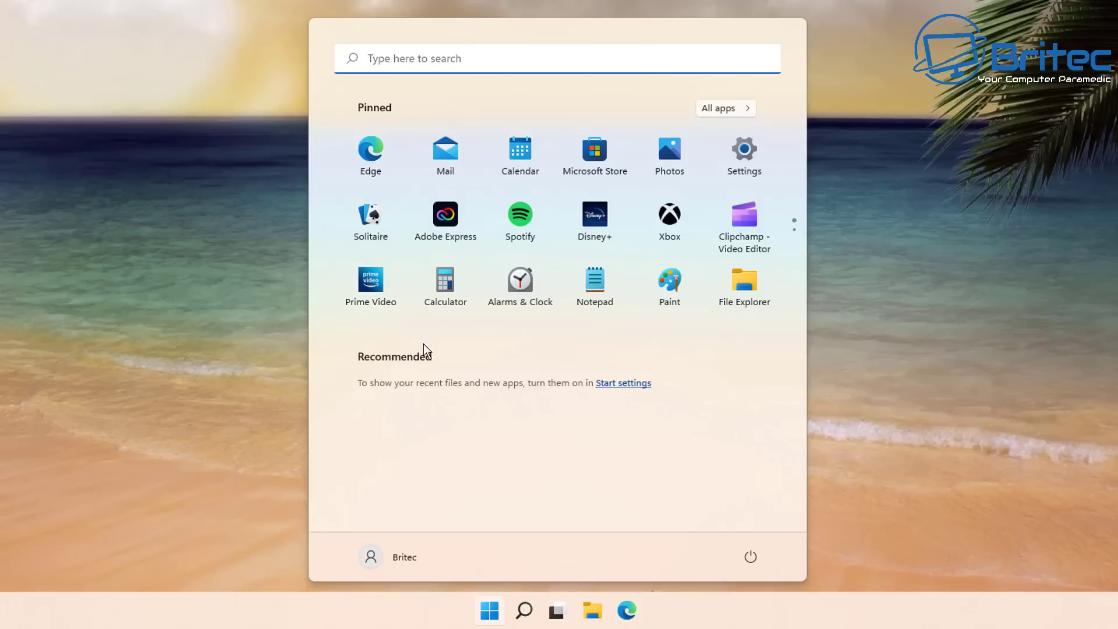
- Uninstall the pinned Prime Video app from the Start menu
right_click(370, 285)
left_click(410, 352)
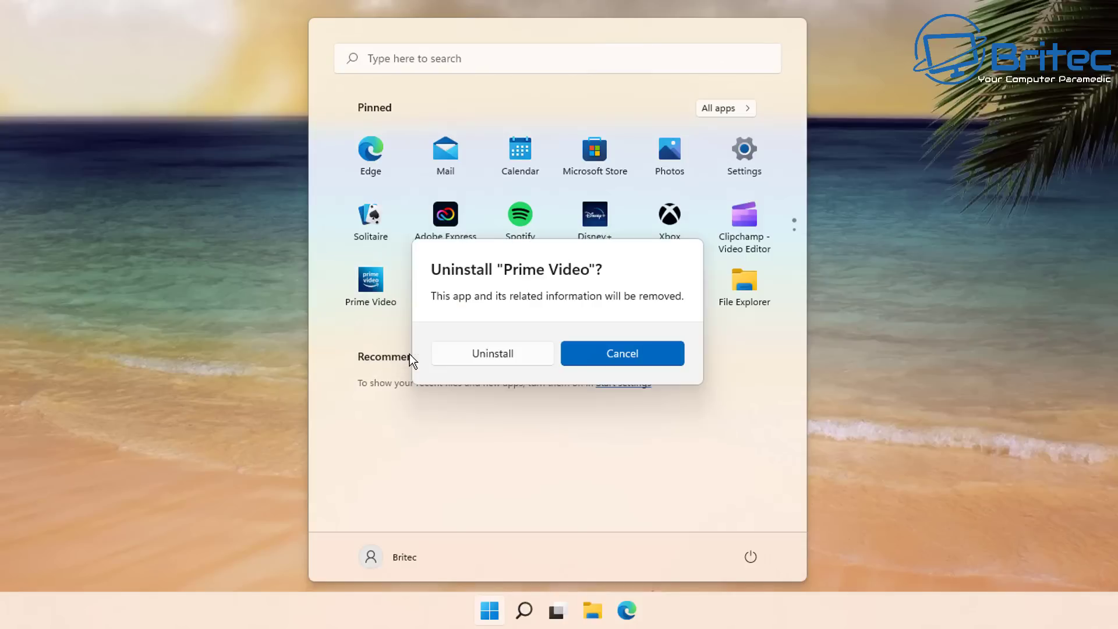
left_click(501, 352)
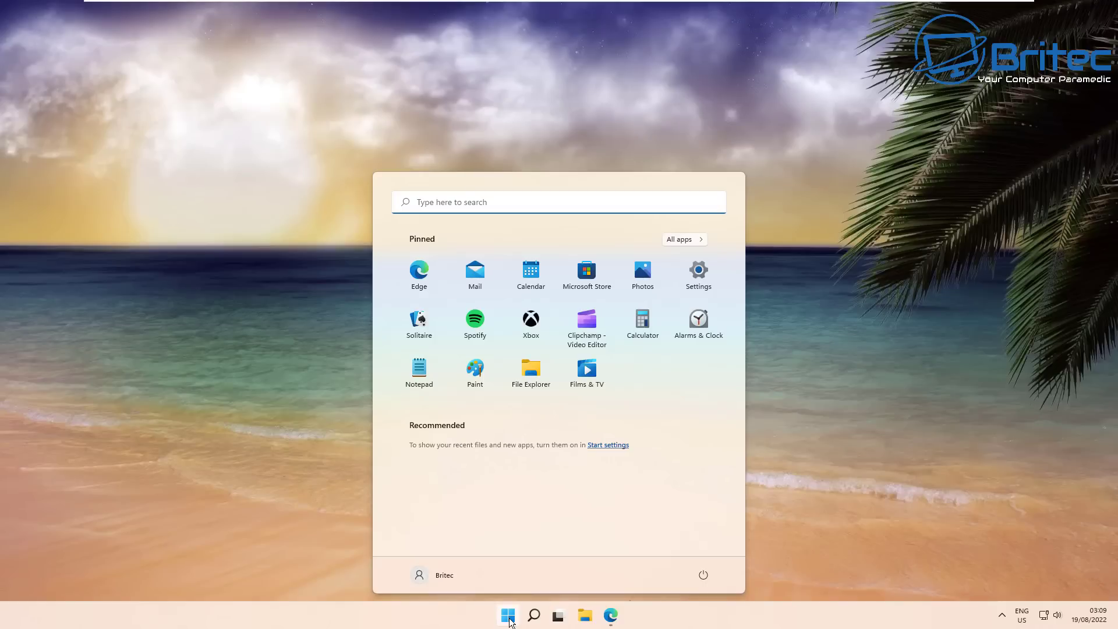
- Switch to Microsoft Edge, download StartAllBack v3.5.1 from its website and install it for the current user account only
left_click(508, 618)
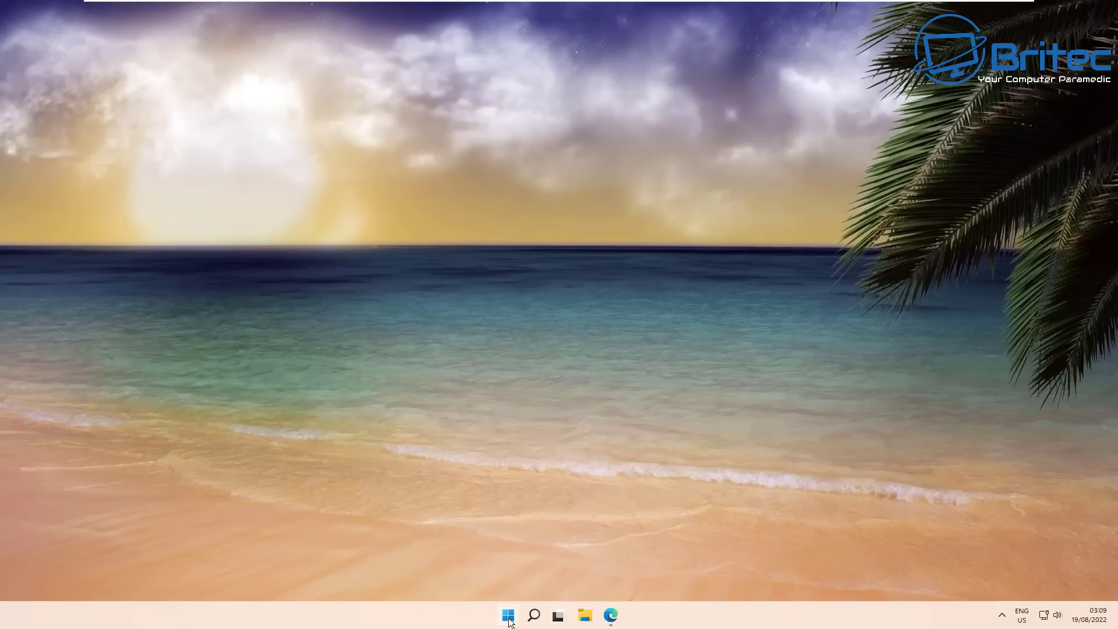
left_click(611, 615)
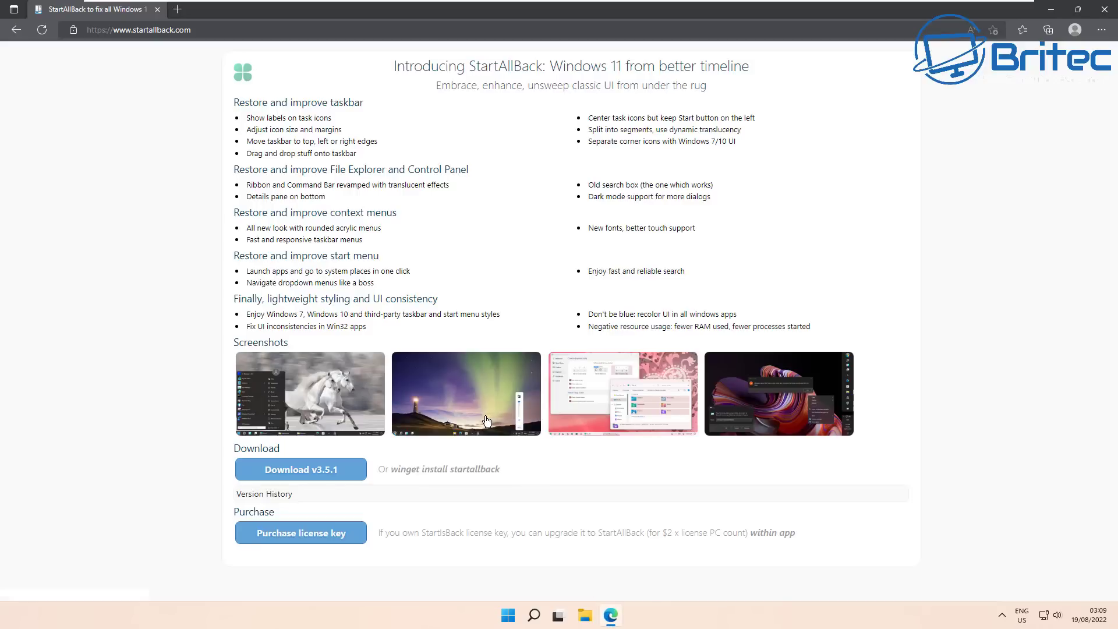
left_click(299, 479)
left_click(316, 477)
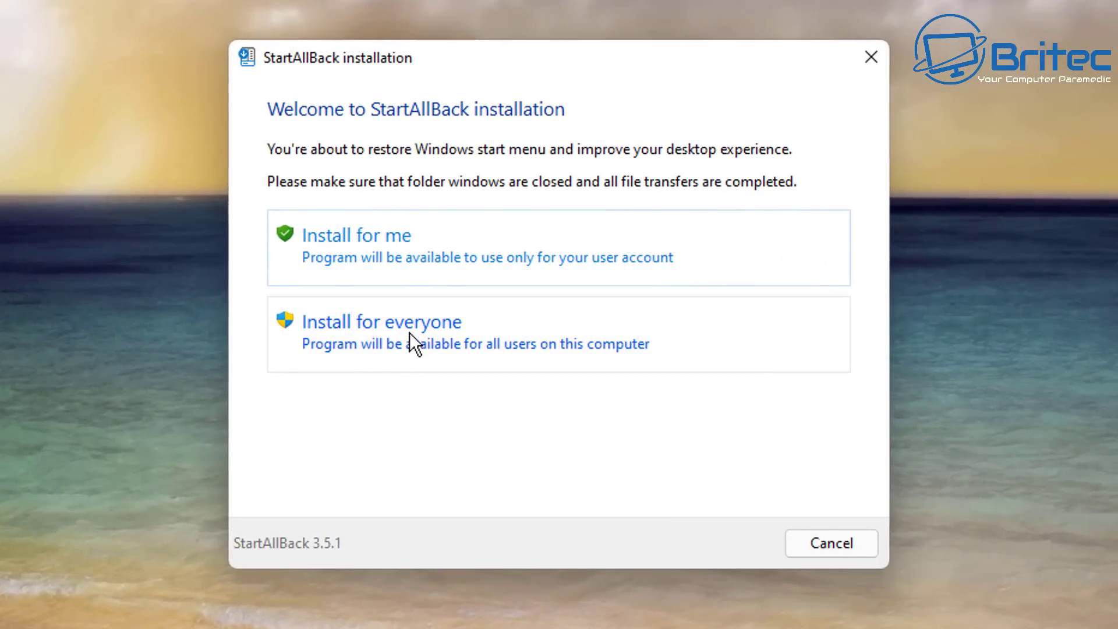
left_click(403, 255)
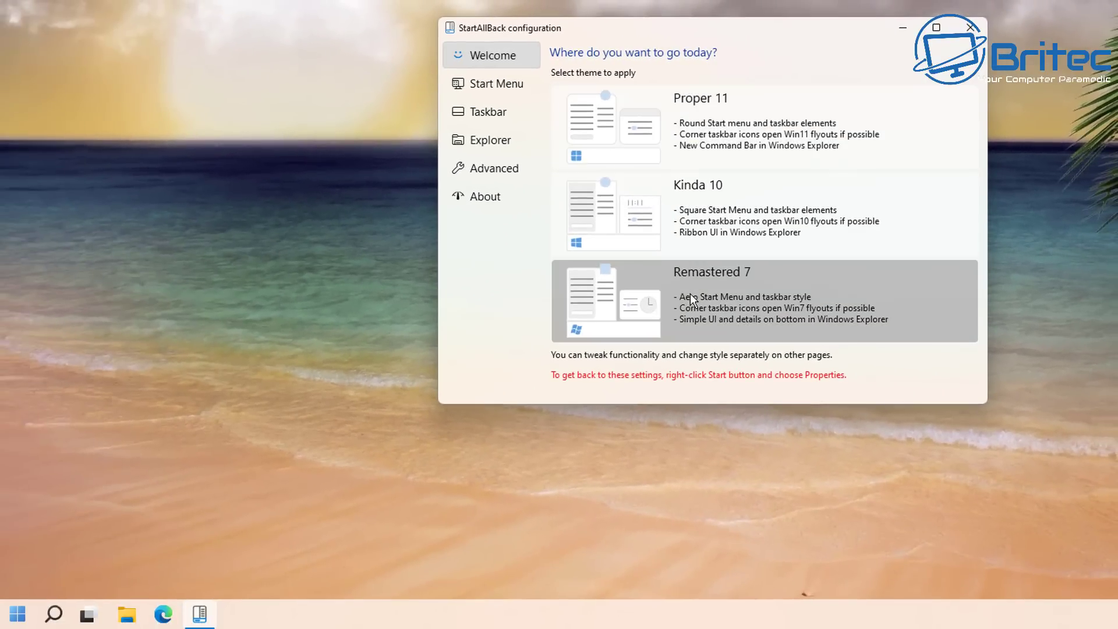
- Compare the Start menu under the Proper 11, Kinda 10 and Remastered 7 themes, and apply Proper 11
left_click(17, 615)
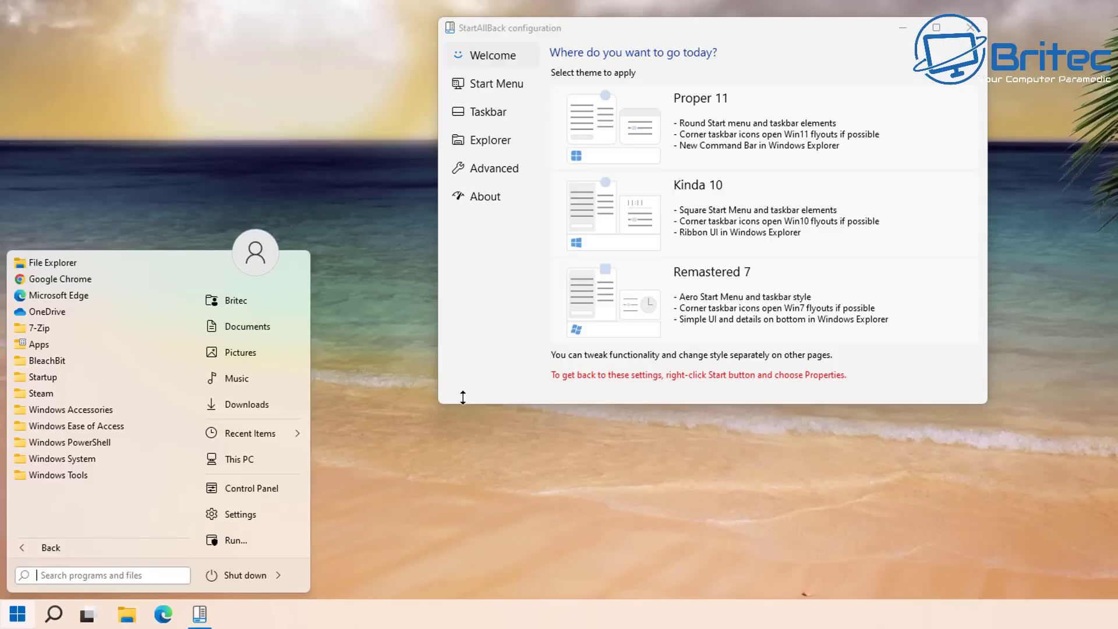
left_click(688, 127)
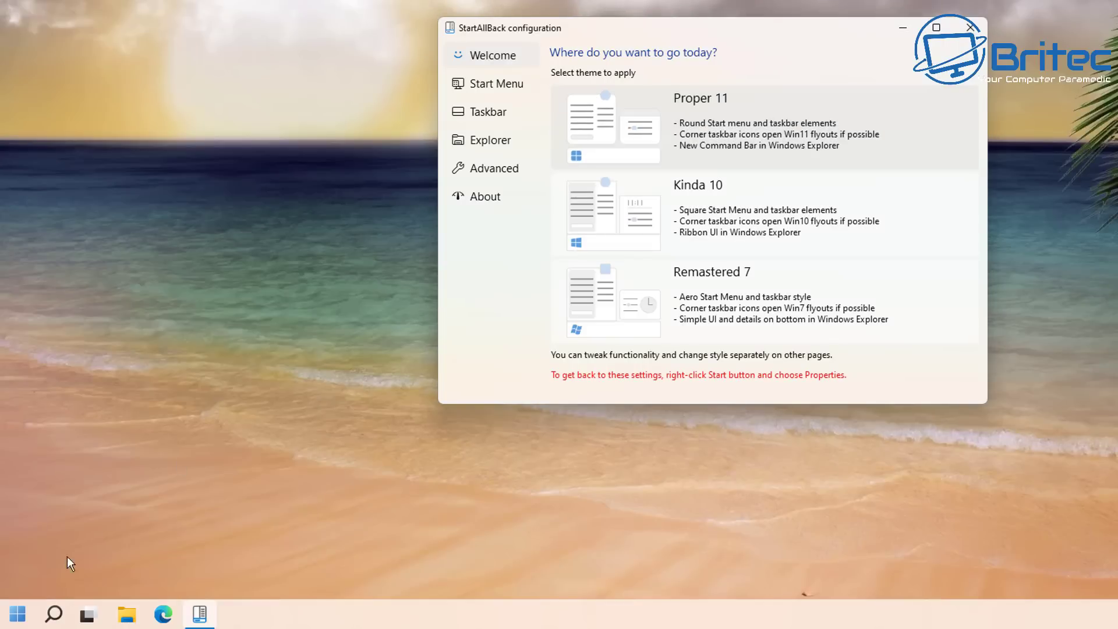
left_click(16, 615)
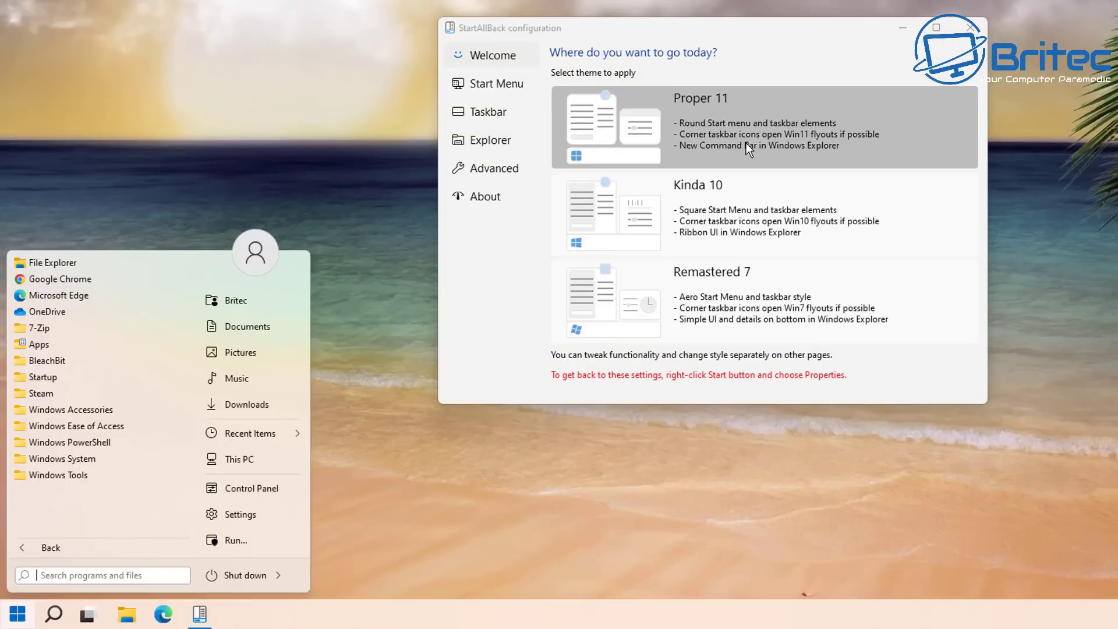
left_click(719, 194)
left_click(17, 615)
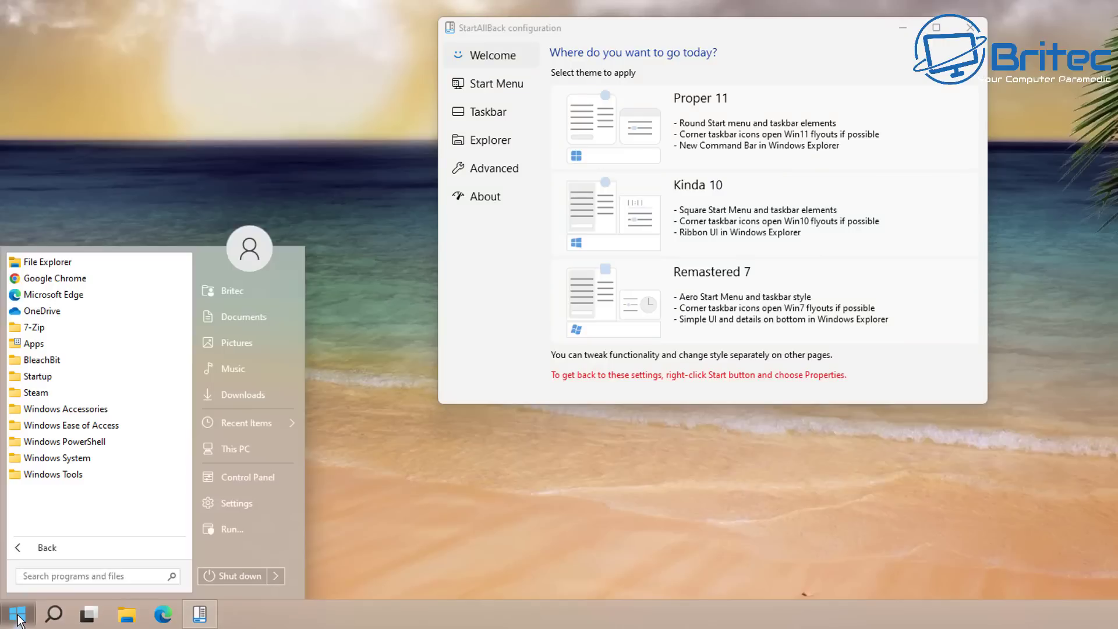
left_click(701, 286)
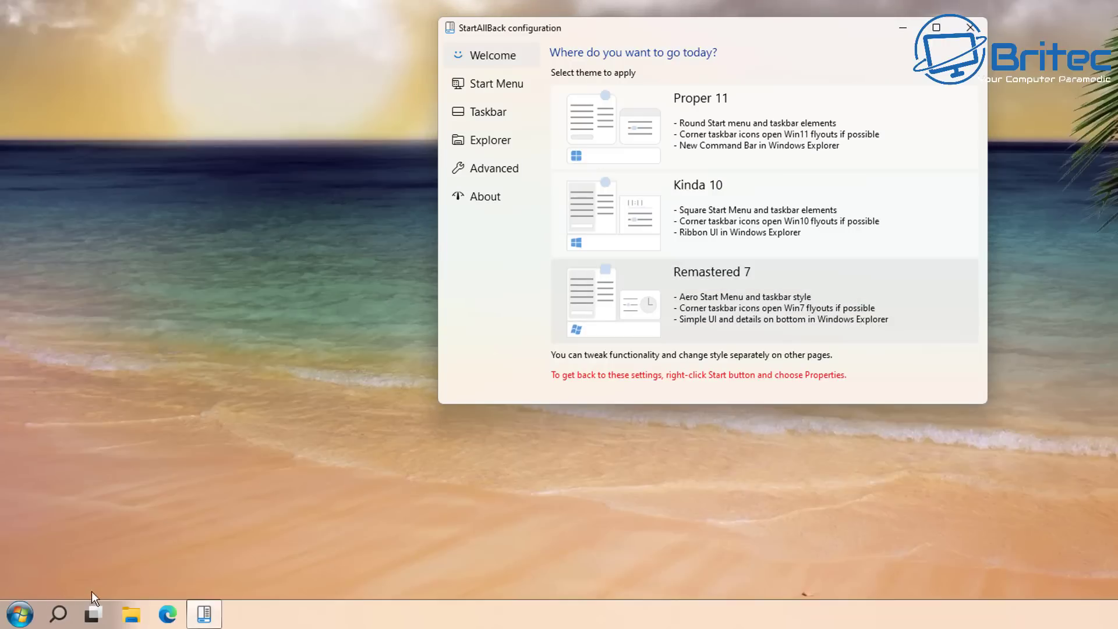
left_click(19, 614)
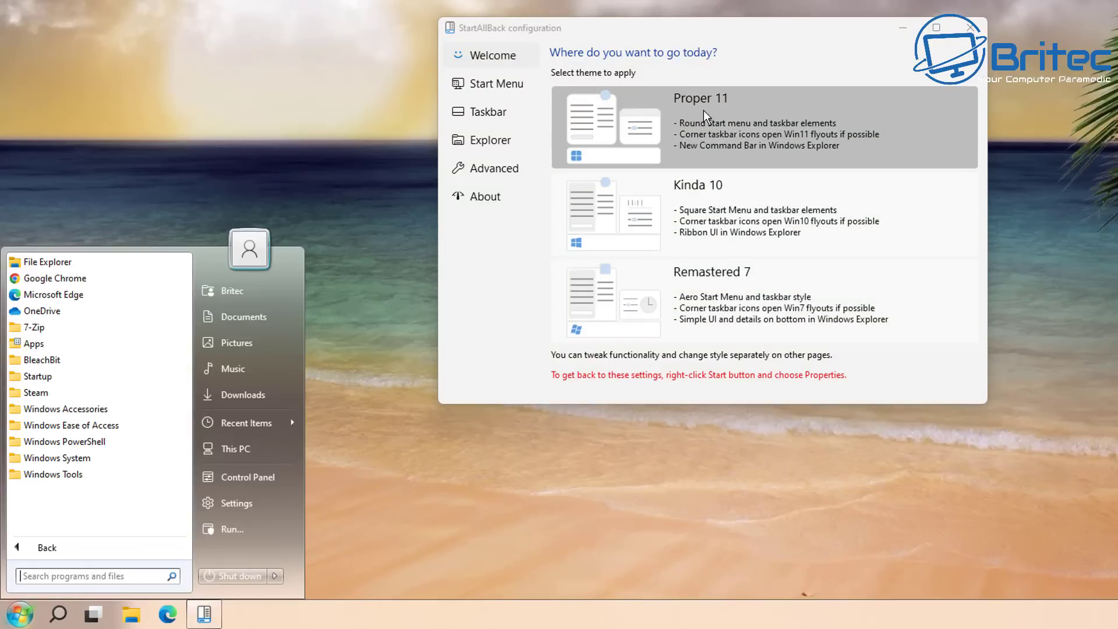
left_click(703, 110)
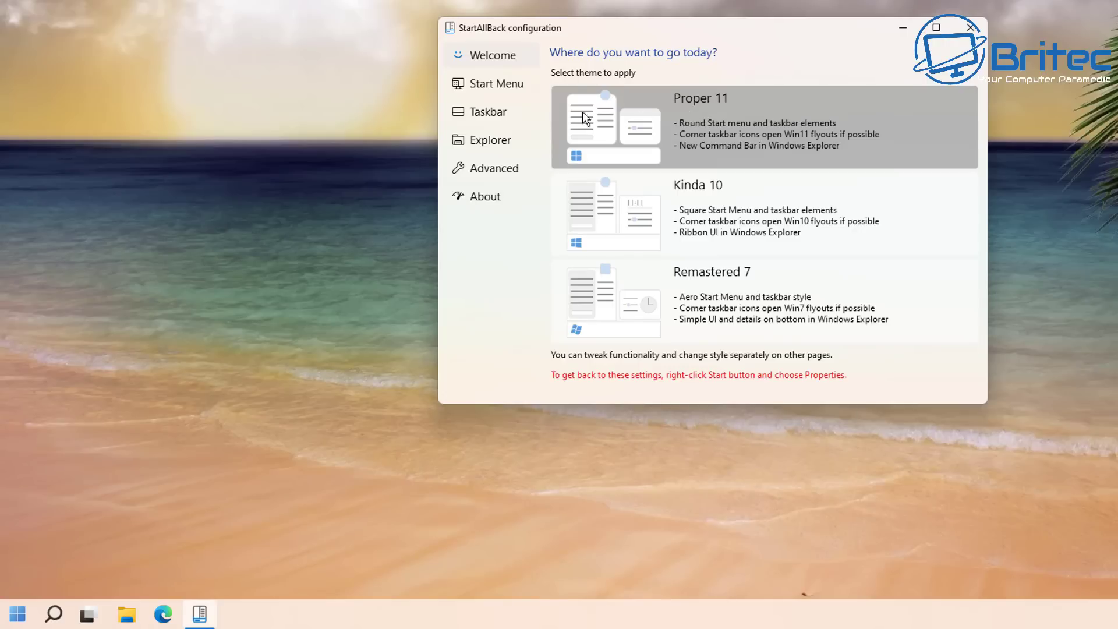
- Review the StartAllBack taskbar, Explorer, advanced and license settings, and close the configuration window
left_click(495, 116)
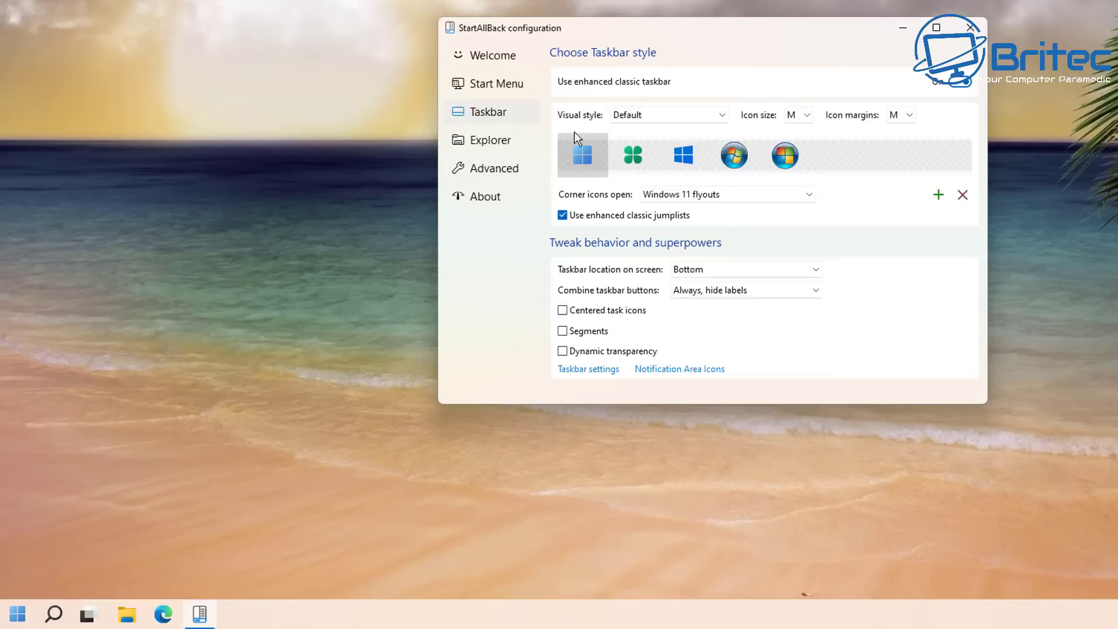
left_click(475, 140)
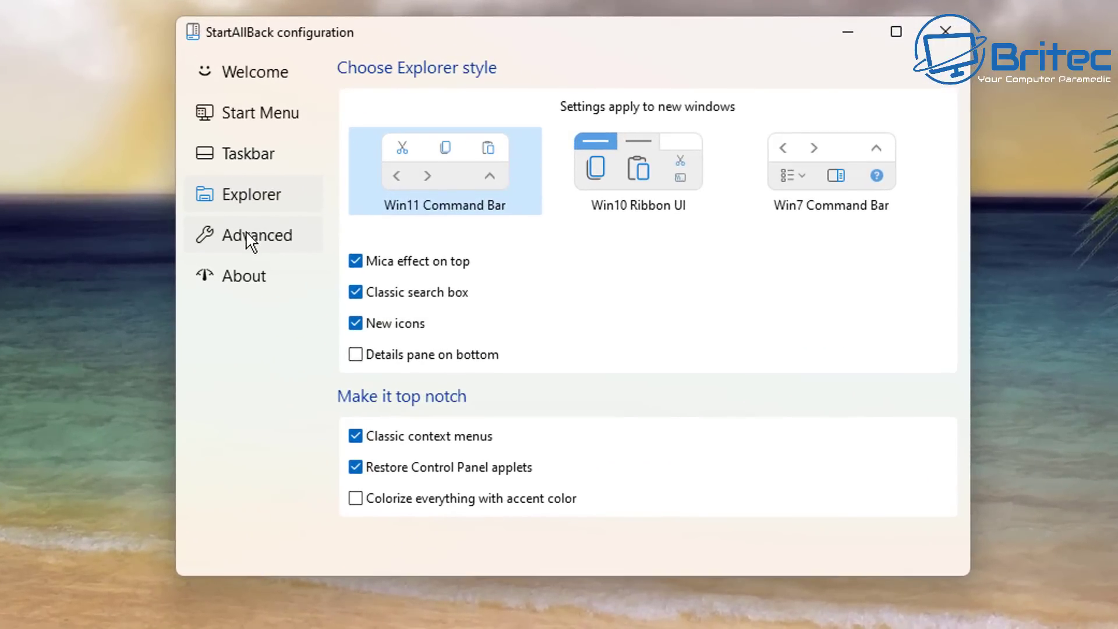
left_click(265, 240)
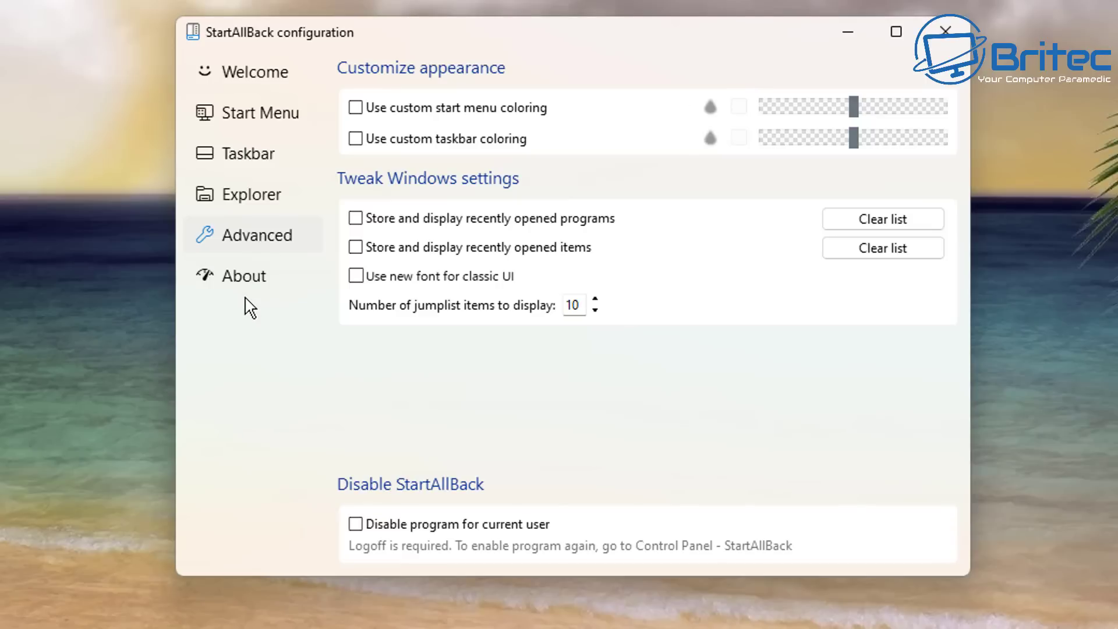
left_click(247, 281)
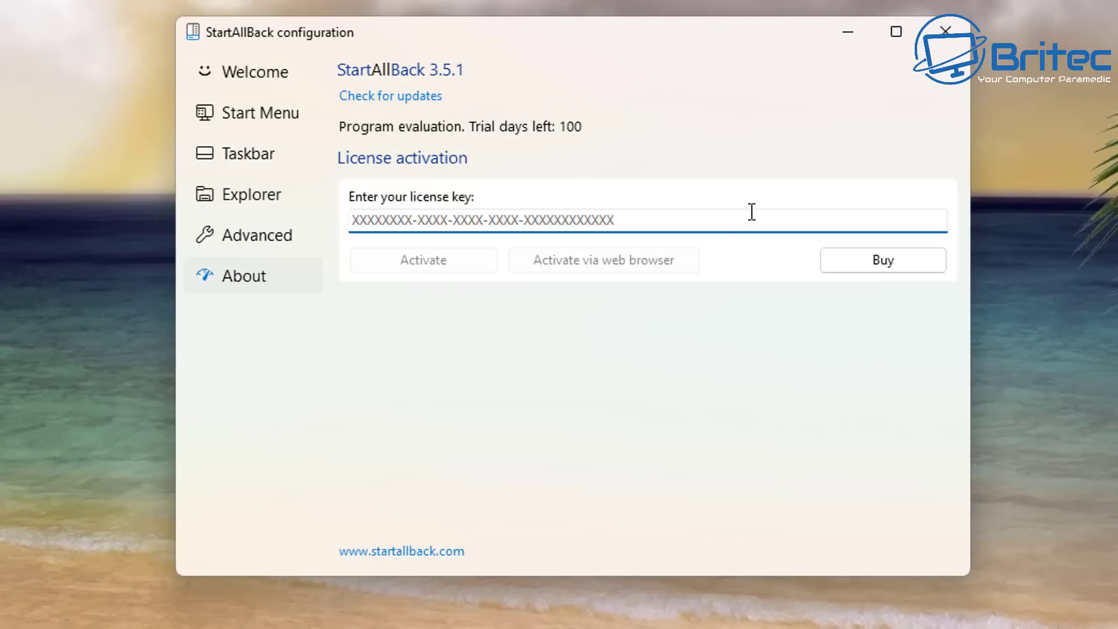
left_click(951, 38)
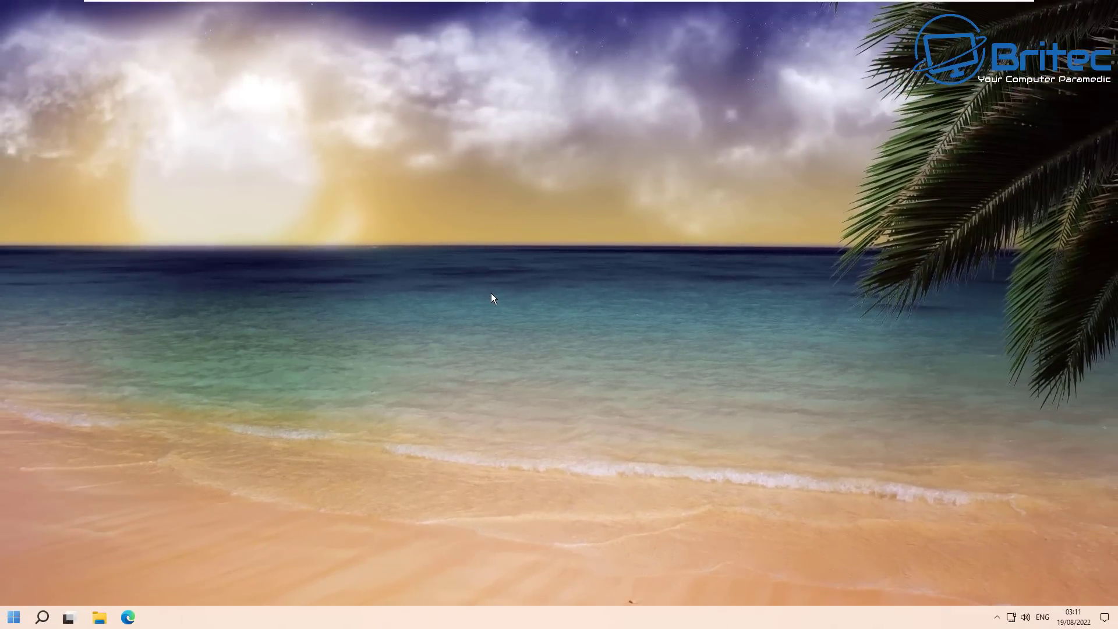
- Check the classic context menus of the desktop and the taskbar, opening and closing Task Manager from the latter
right_click(491, 293)
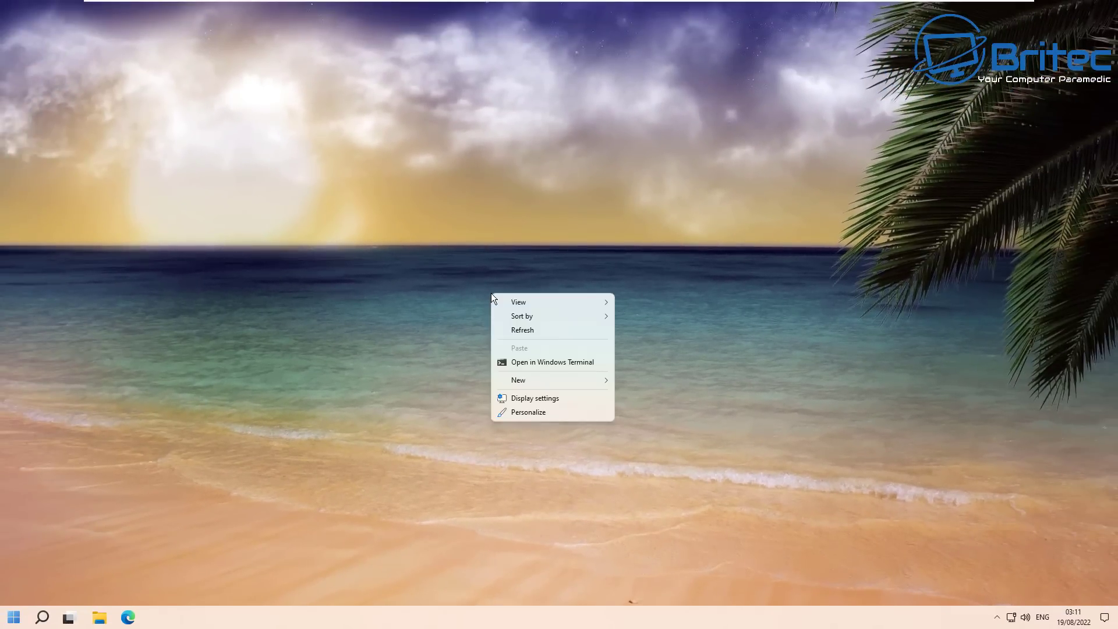
left_click(472, 309)
right_click(499, 626)
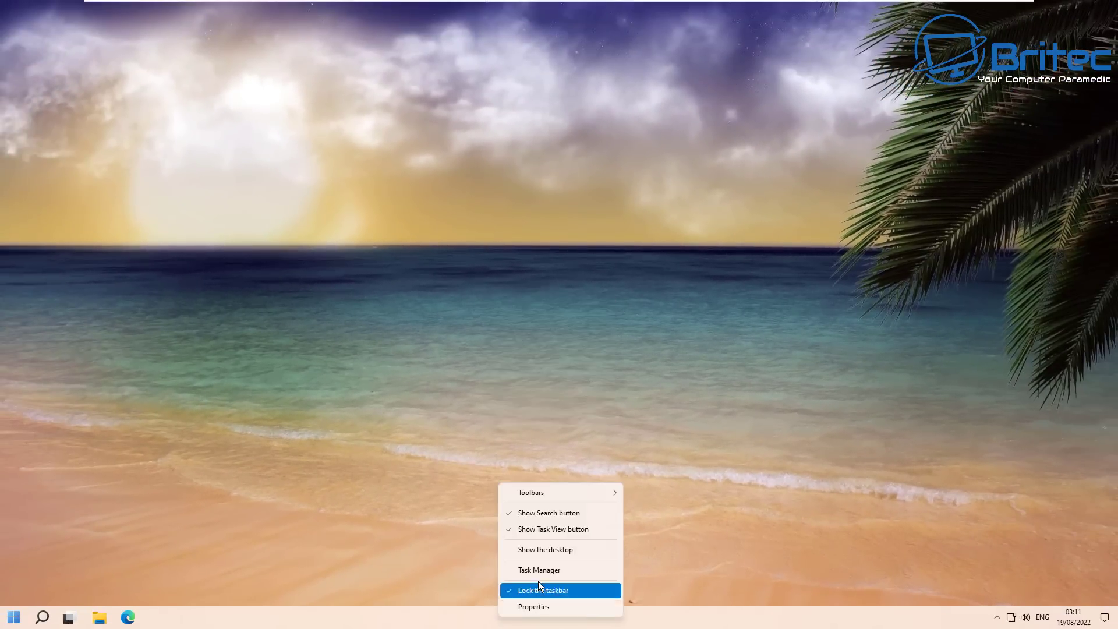
left_click(542, 567)
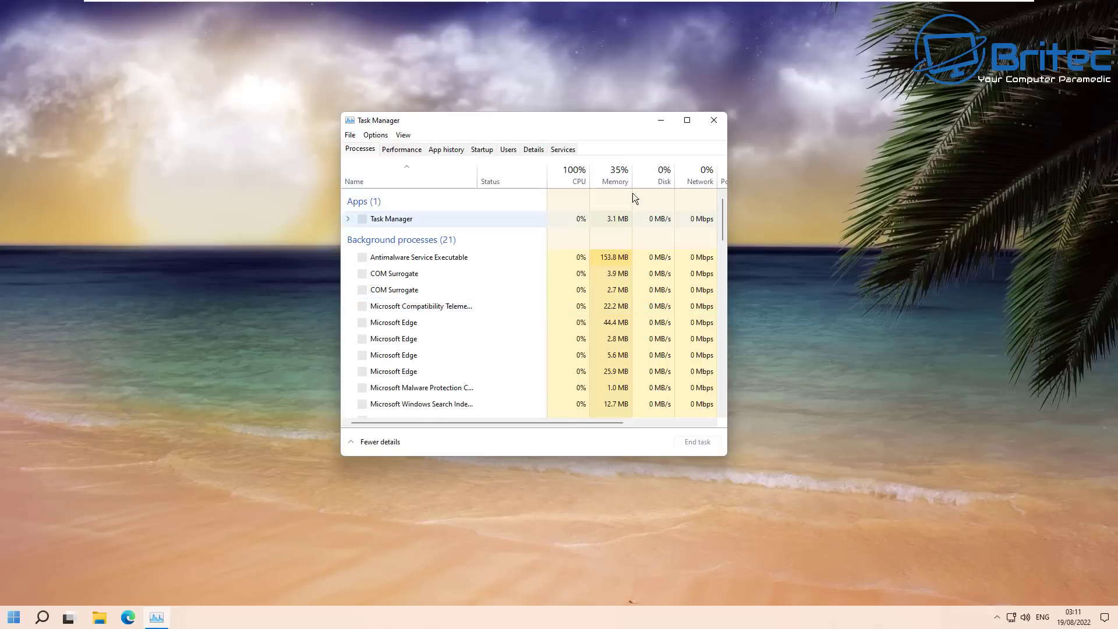
left_click(714, 120)
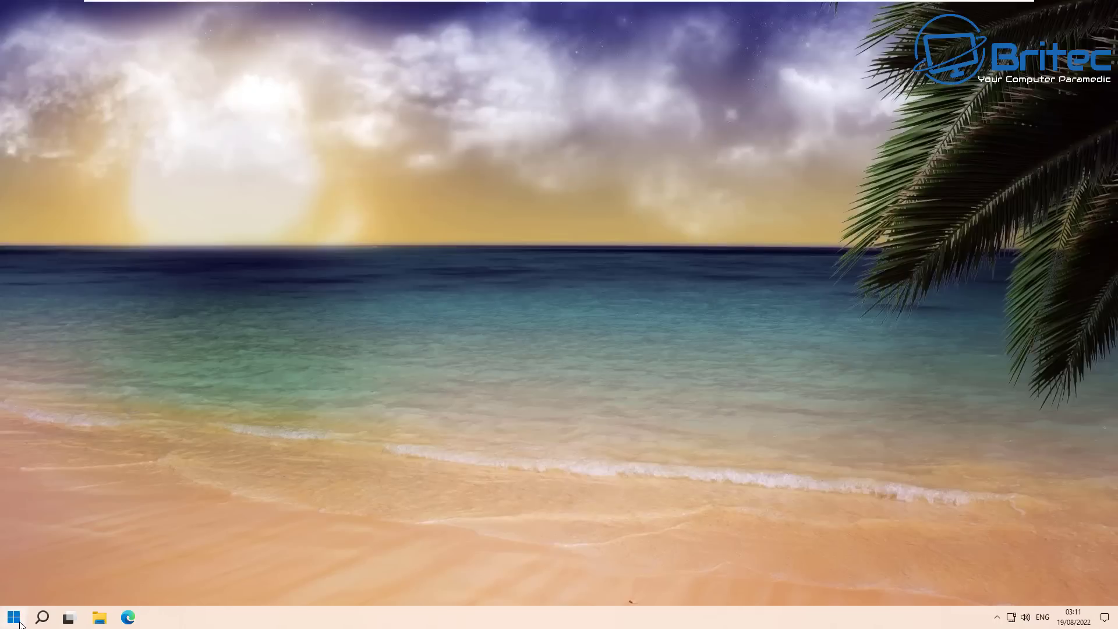
- Examine the classic Start menu's entries, open Control Panel from it and close it again
left_click(14, 620)
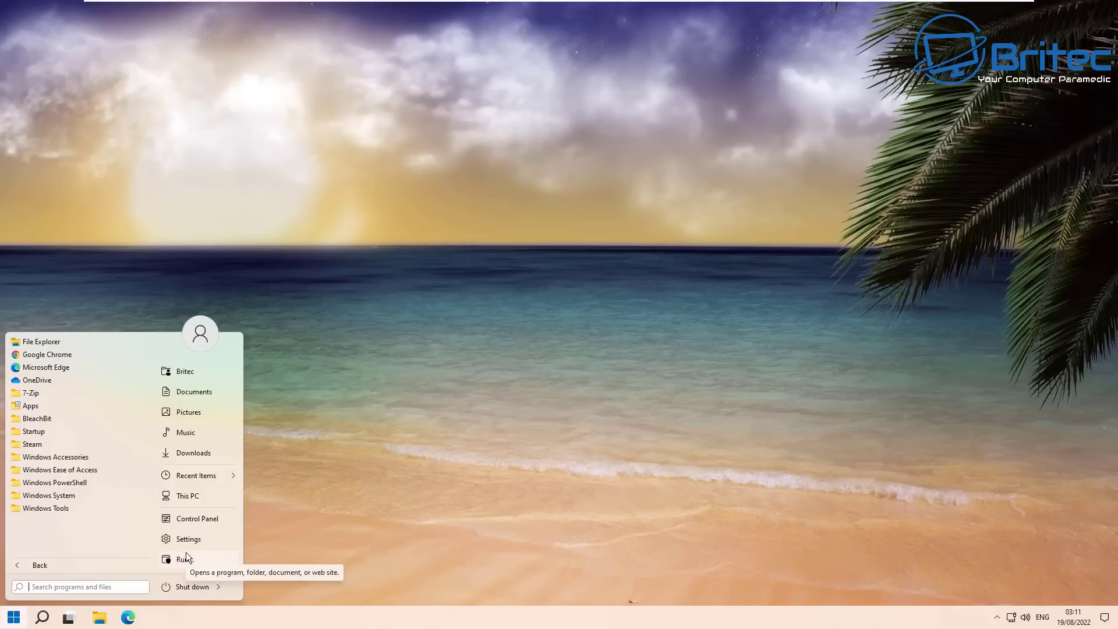
left_click(417, 490)
left_click(14, 617)
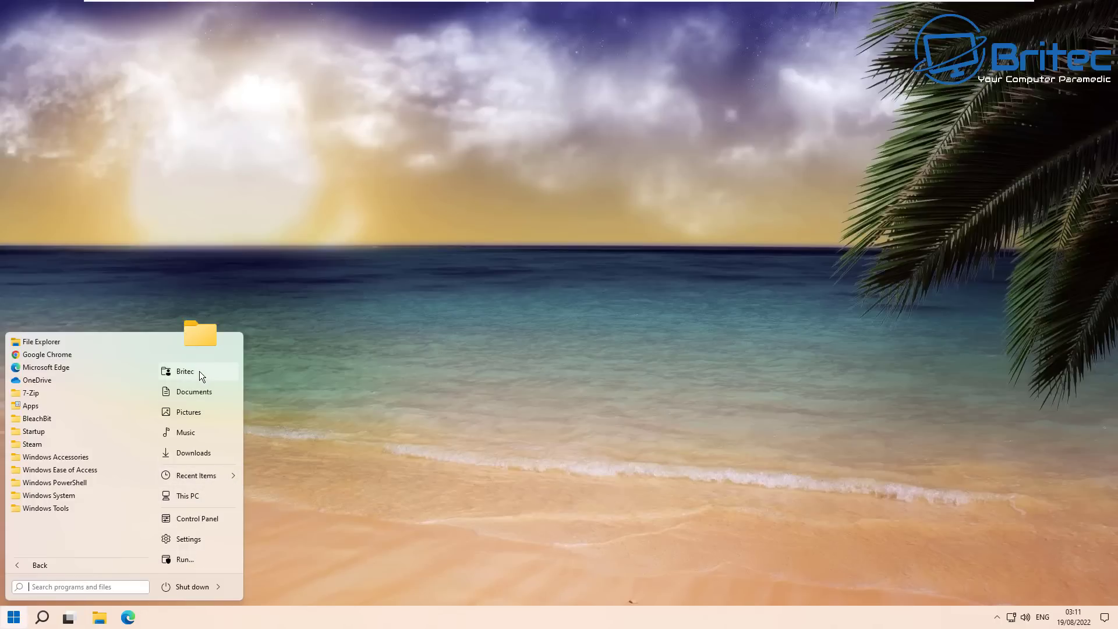
left_click(205, 518)
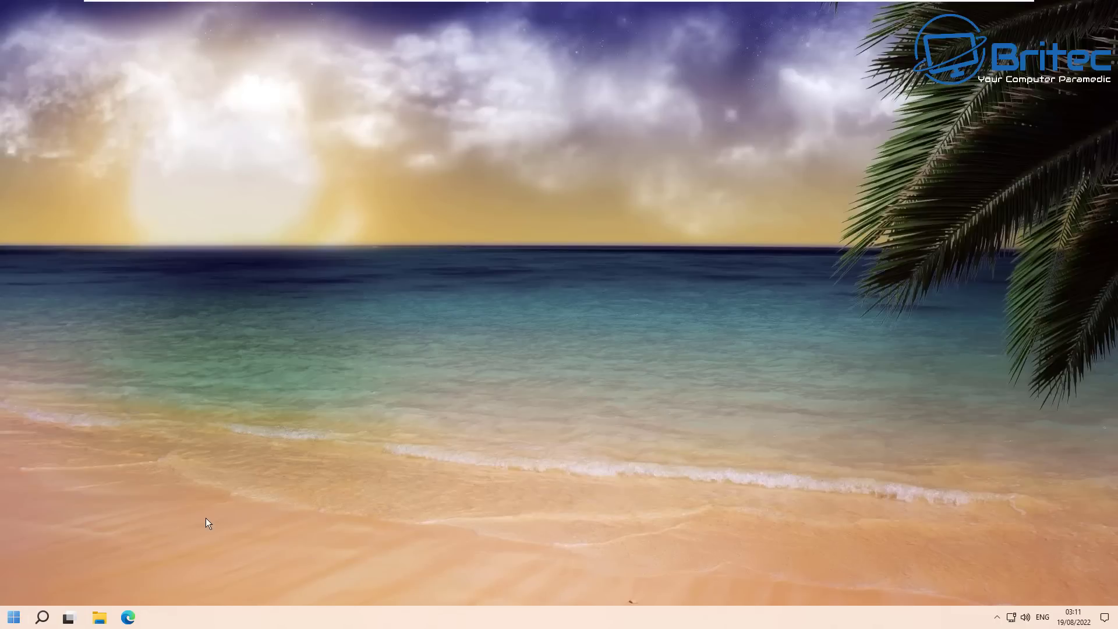
left_click(894, 99)
left_click(13, 617)
left_click(411, 523)
- With File Explorer open, bring up the StartAllBack configuration through the Start menu's properties and set the Explorer style to Win10 Ribbon UI
left_click(96, 619)
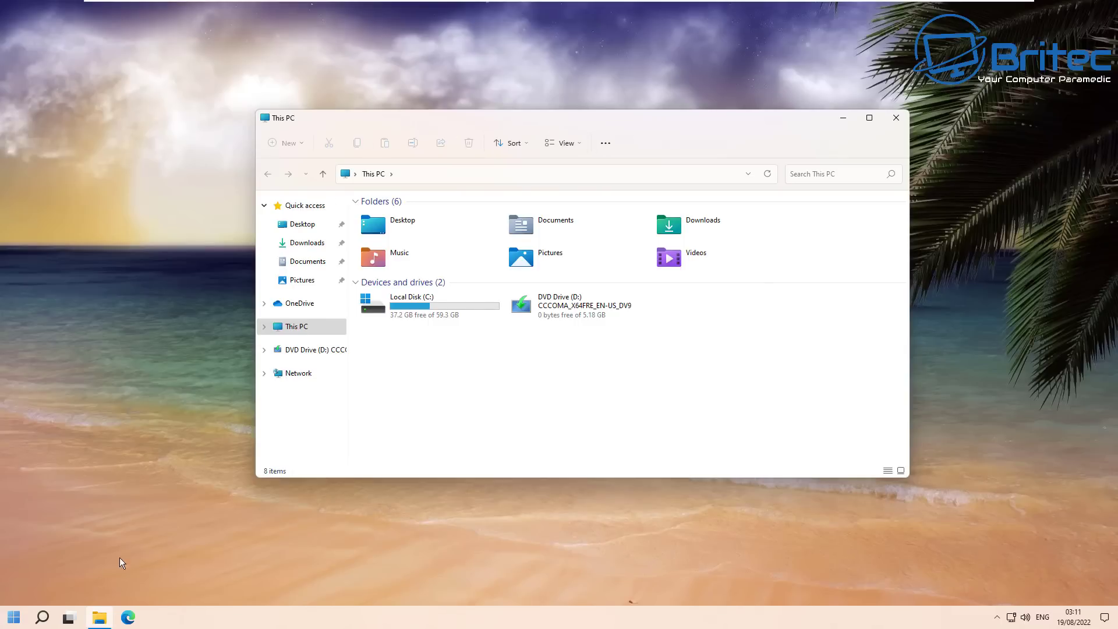
left_click(14, 620)
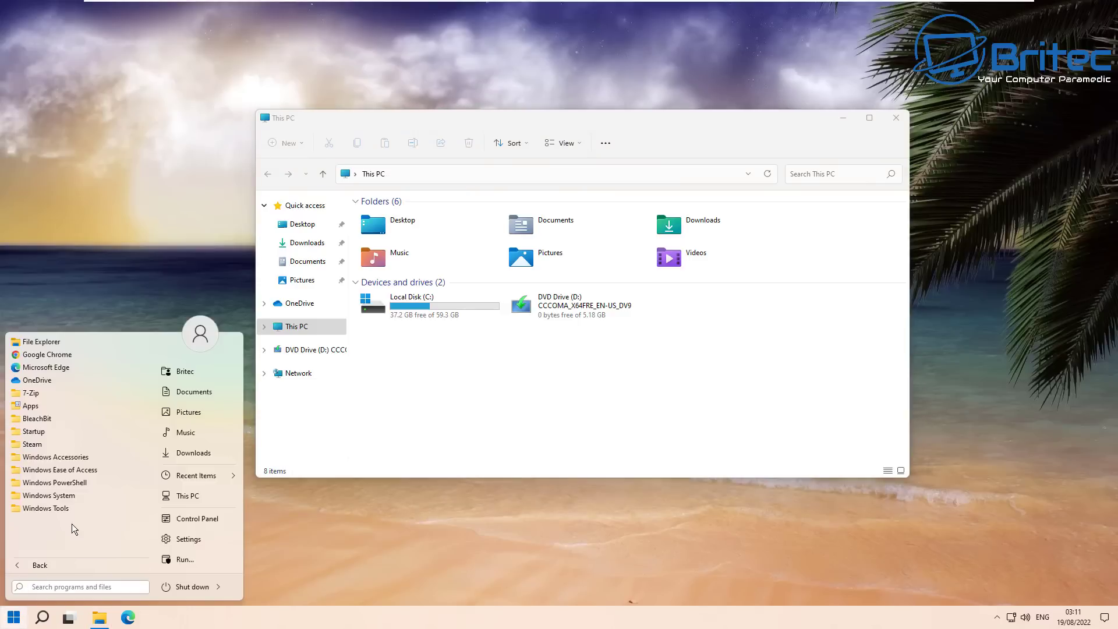
right_click(88, 547)
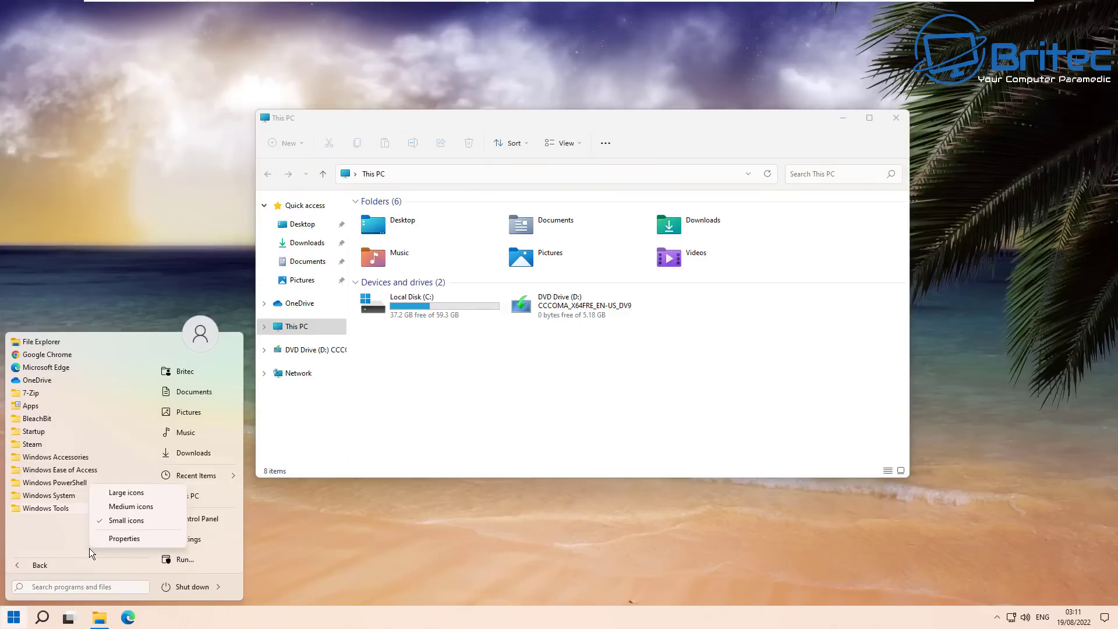
left_click(114, 540)
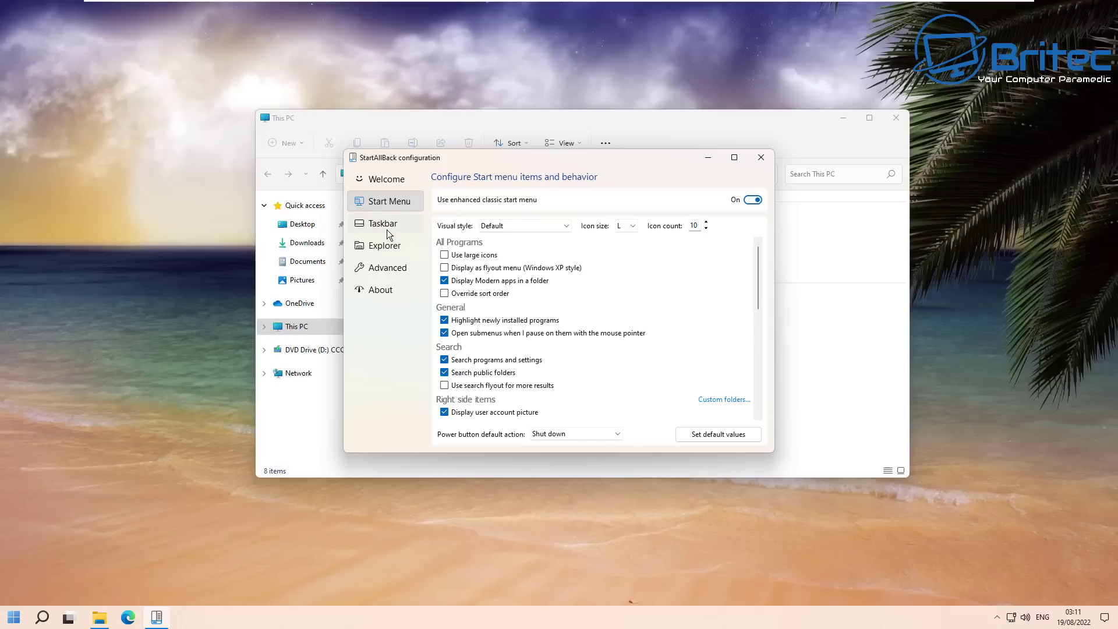
left_click(382, 249)
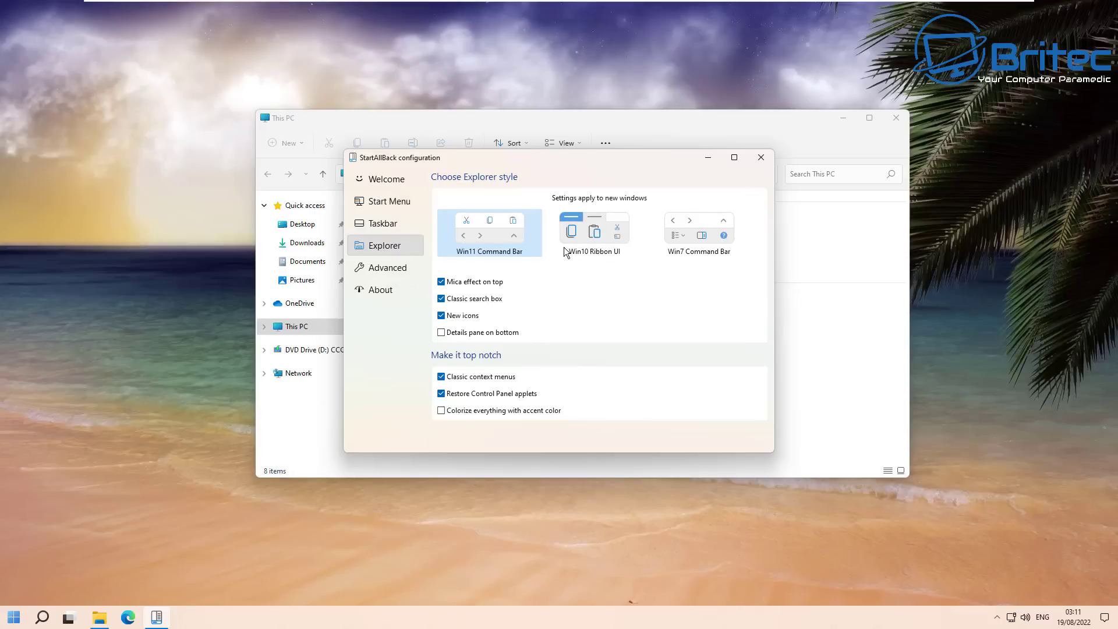
left_click_drag(621, 201, 633, 273)
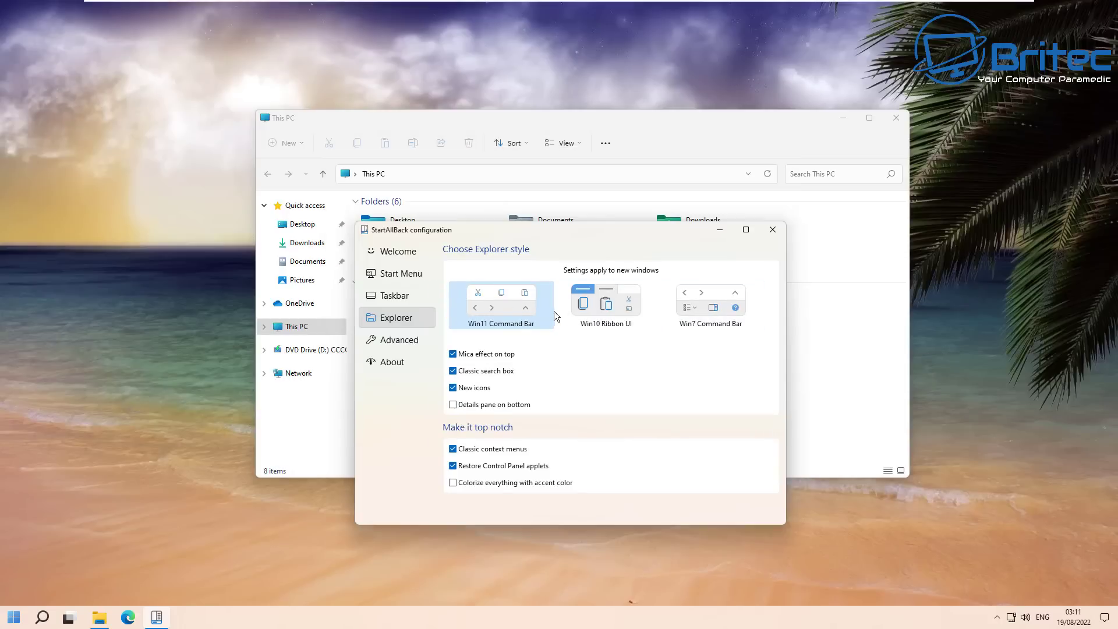
left_click(595, 306)
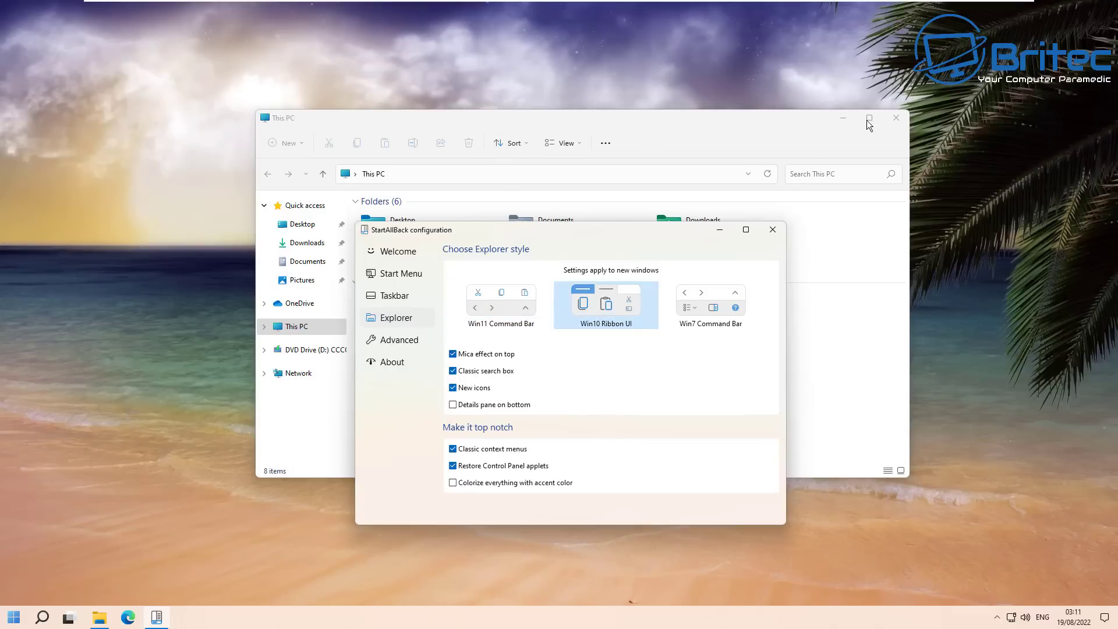
- Close and reopen File Explorer to check the ribbon in a new window, and return to the StartAllBack configuration
left_click(895, 117)
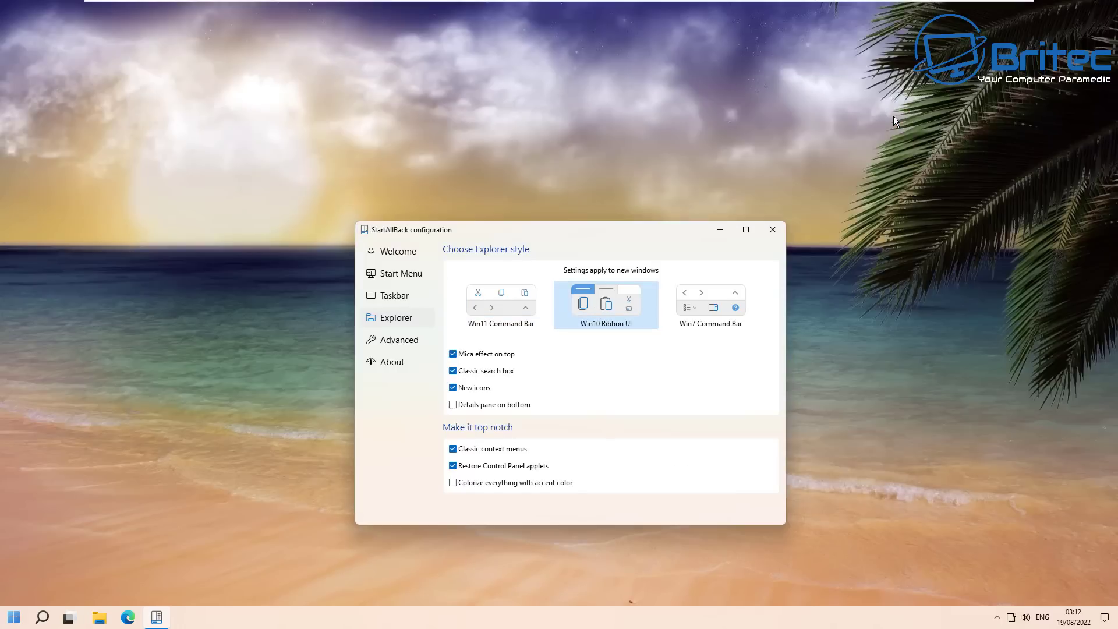
left_click(99, 617)
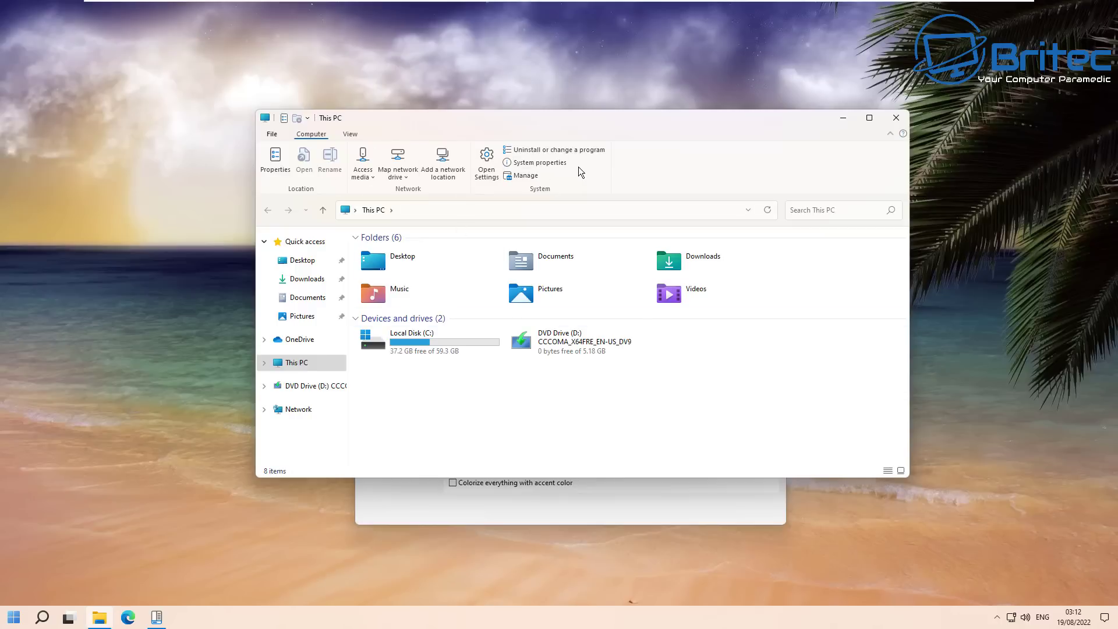
left_click(656, 504)
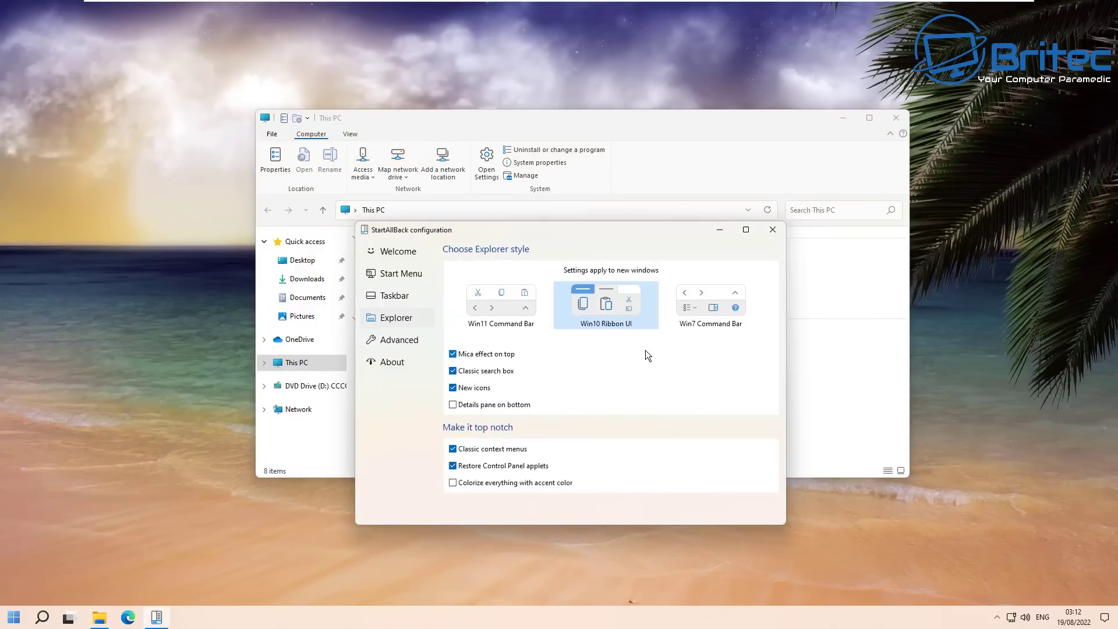
- Review the advanced StartAllBack settings, and close the configuration and File Explorer windows
left_click(396, 340)
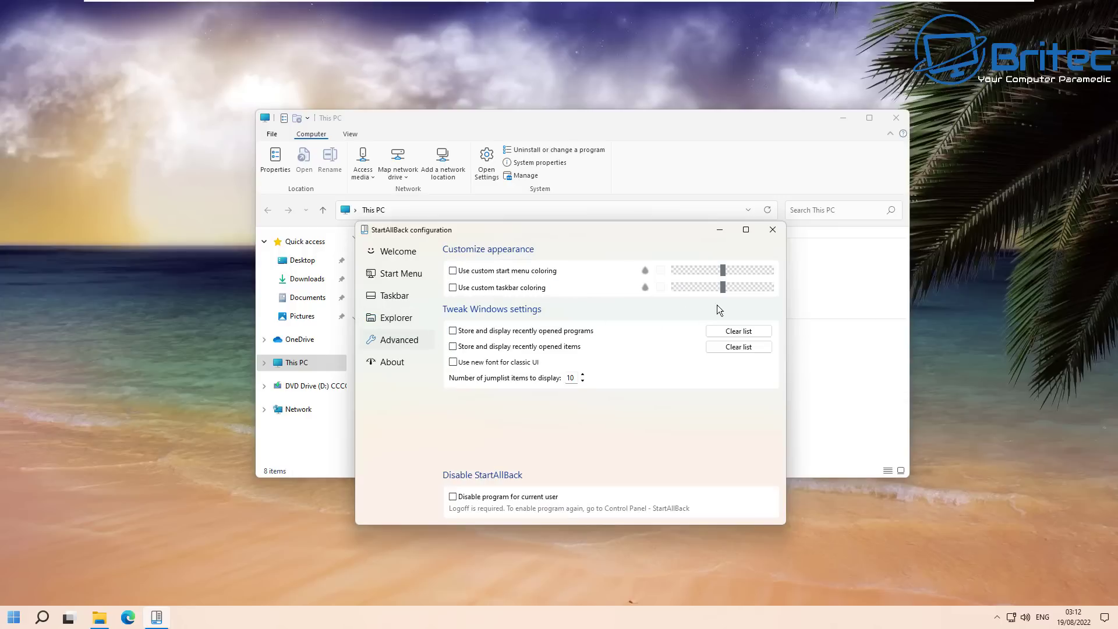
left_click(772, 228)
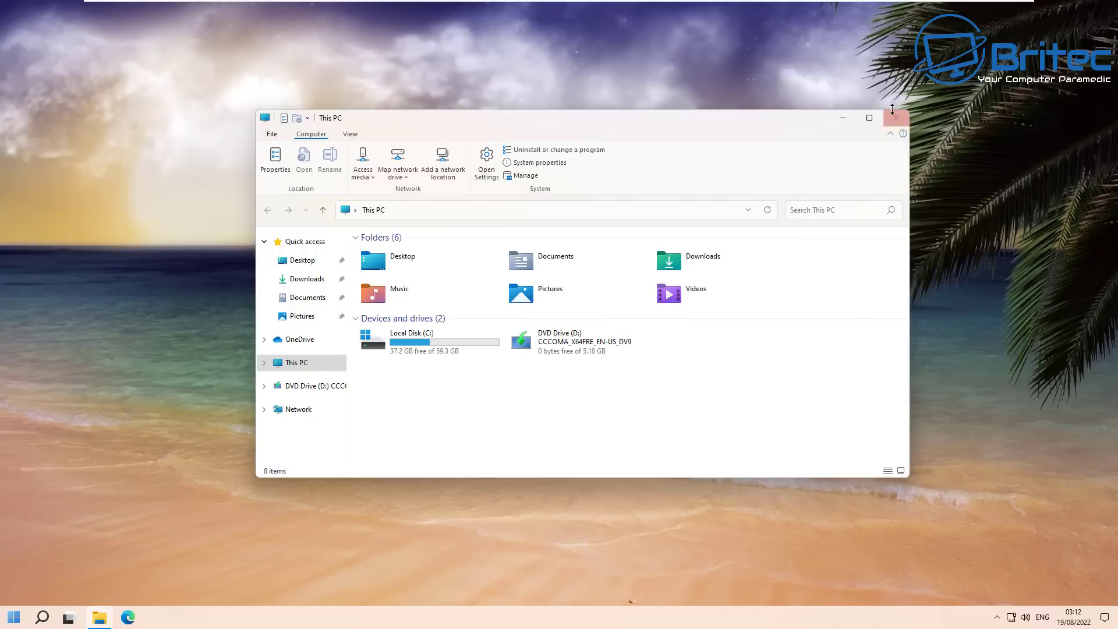
left_click(895, 119)
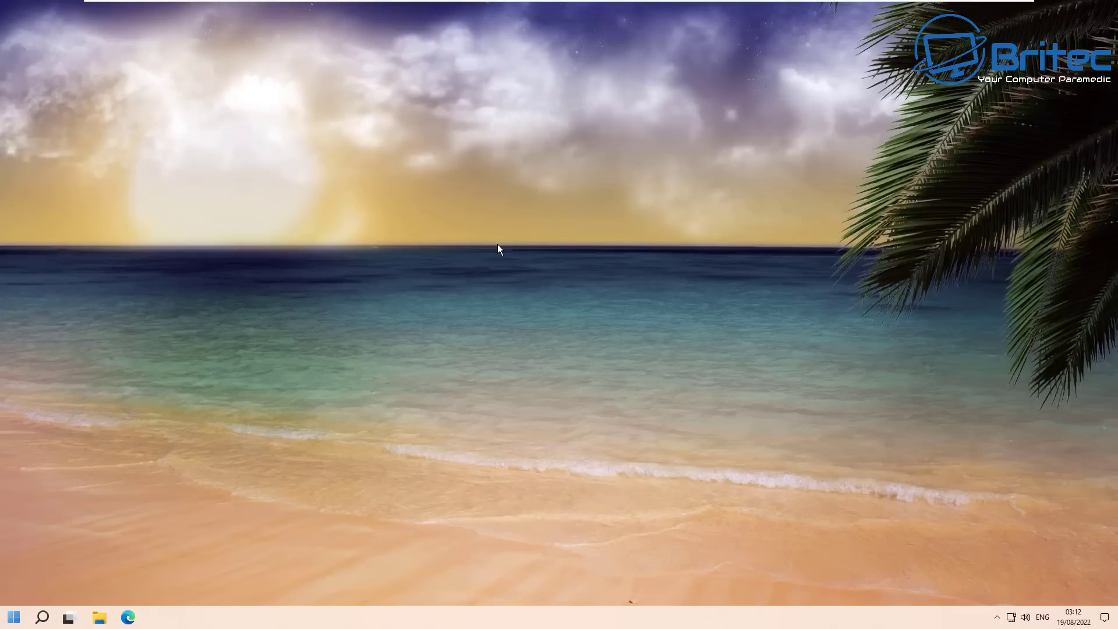